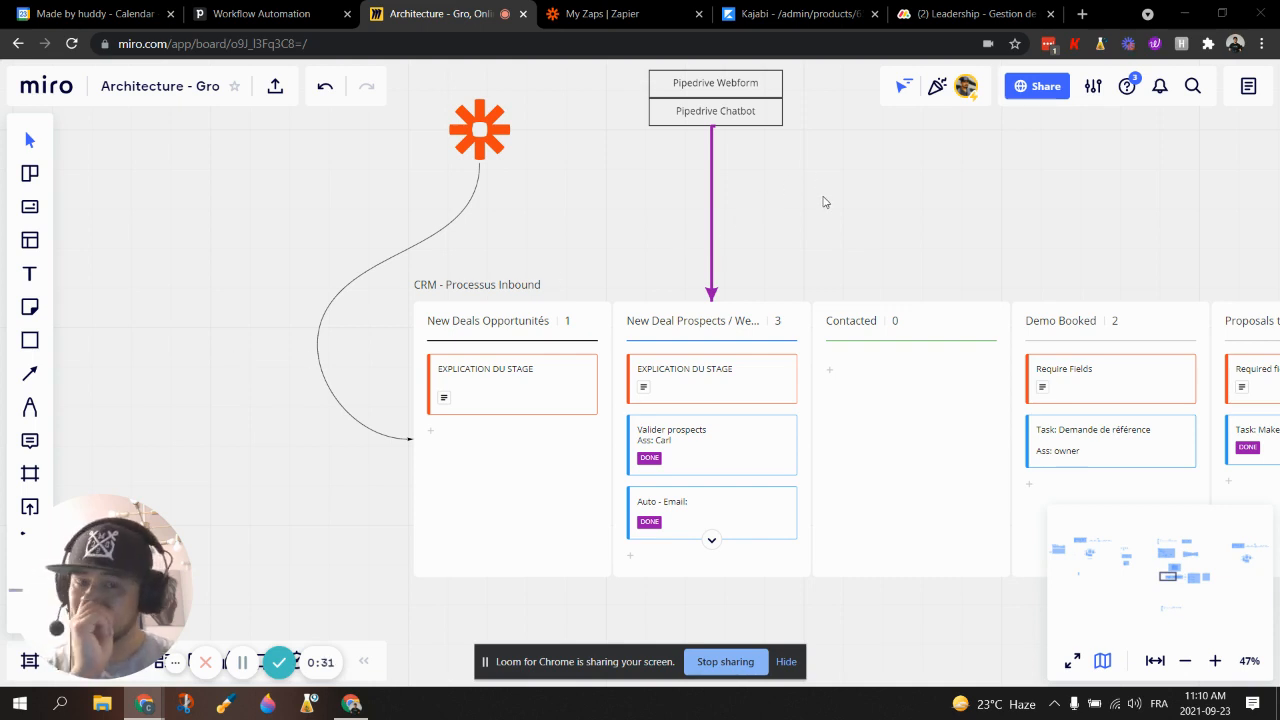
Examine the Pipedrive Webform box and the full title of the New Deal Prospects / Webform column on the board
scroll(825, 207, "up", 2)
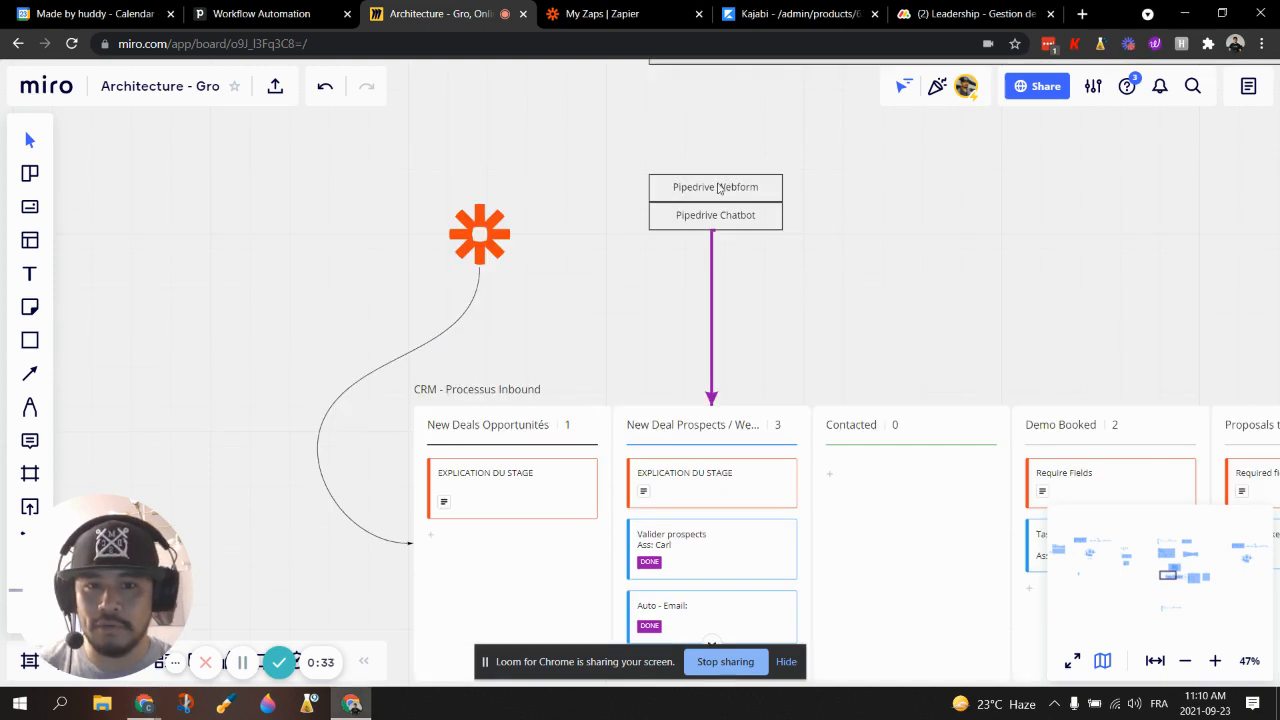
left_click(690, 200)
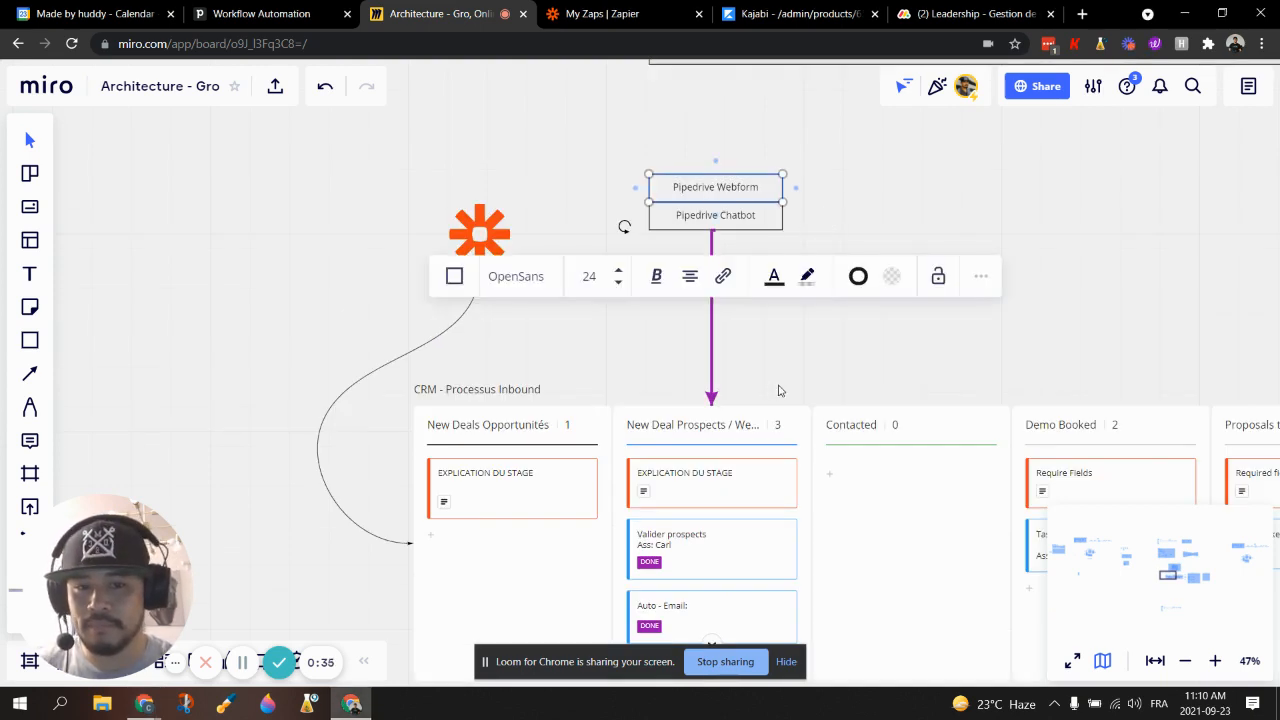
left_click(780, 390)
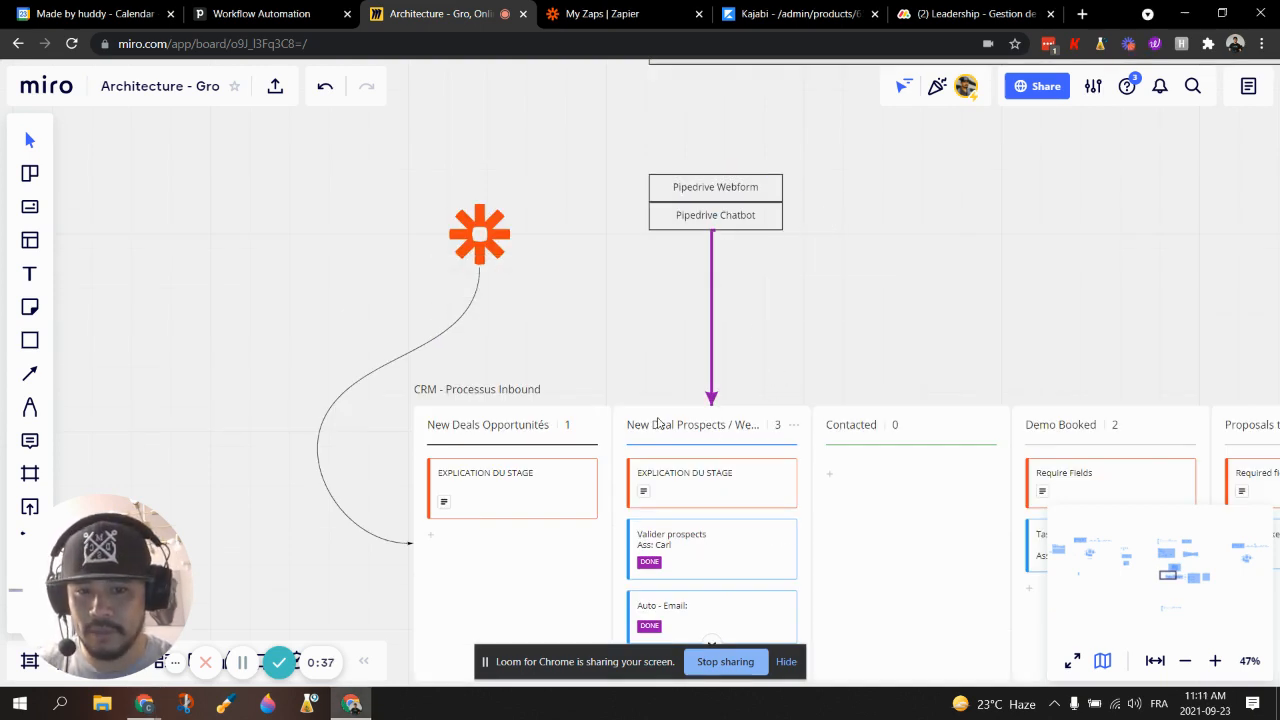
left_click(665, 431)
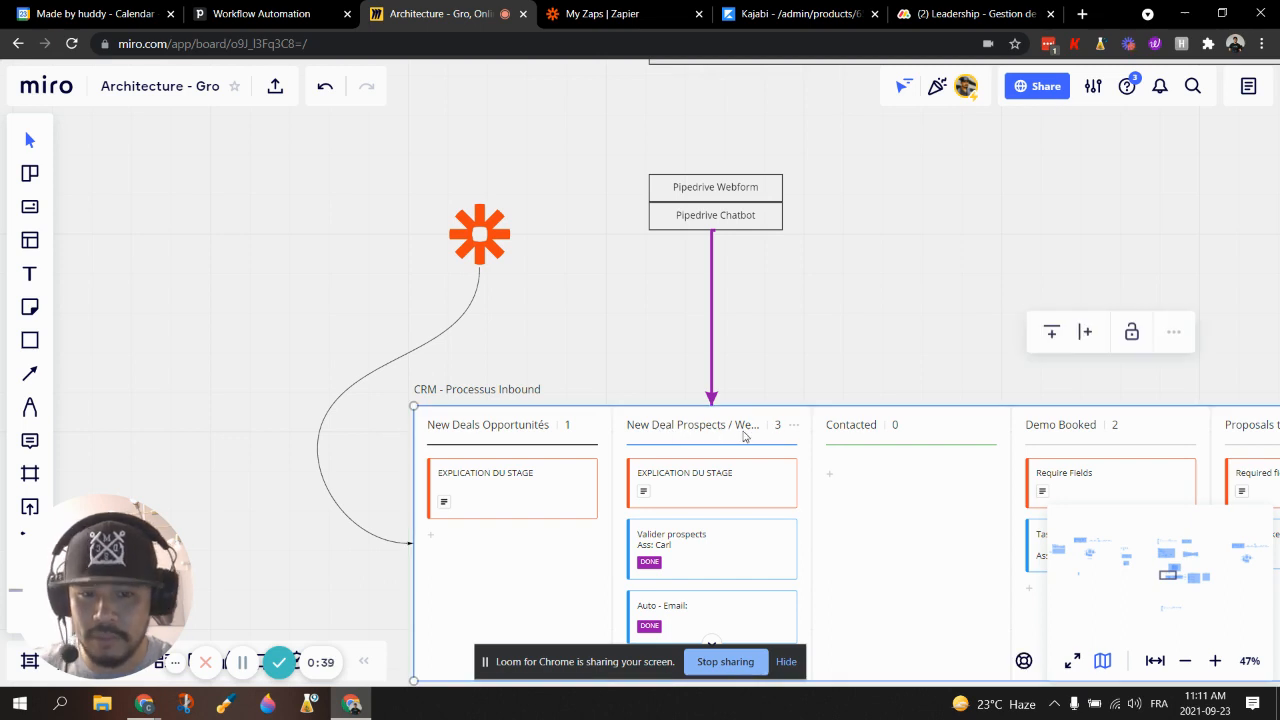
left_click(733, 428)
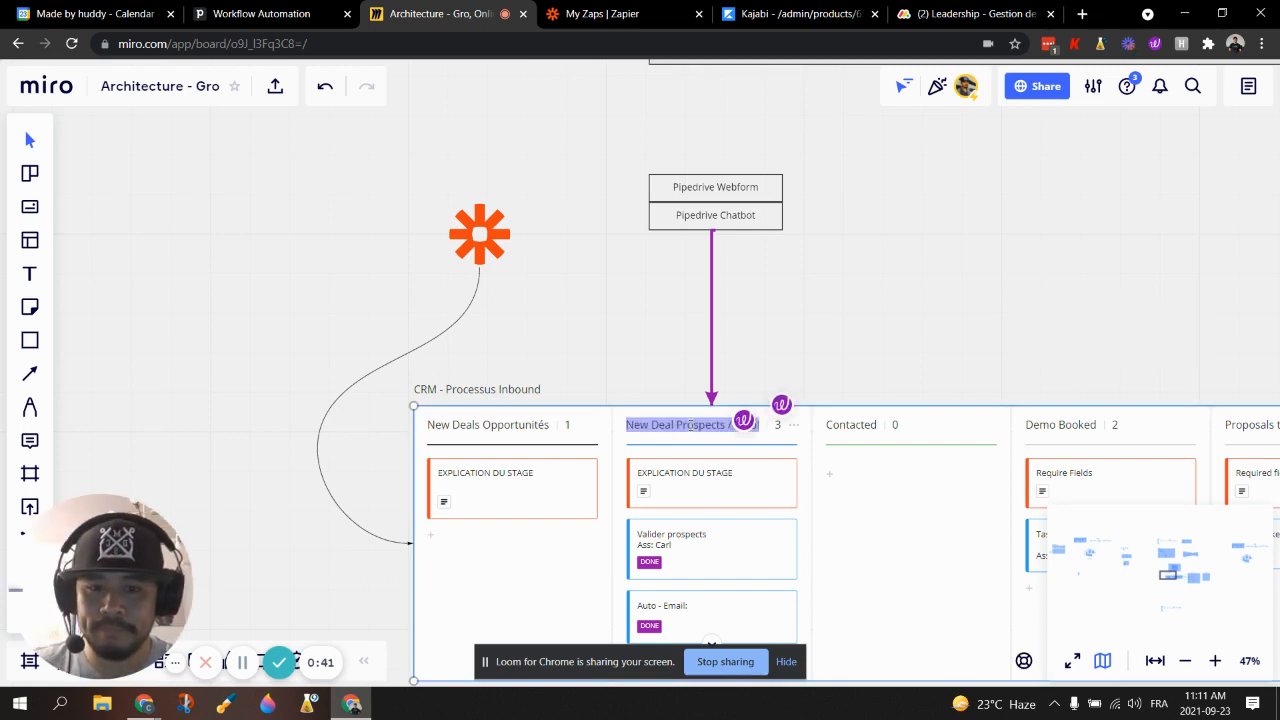
left_click(690, 425)
key("End")
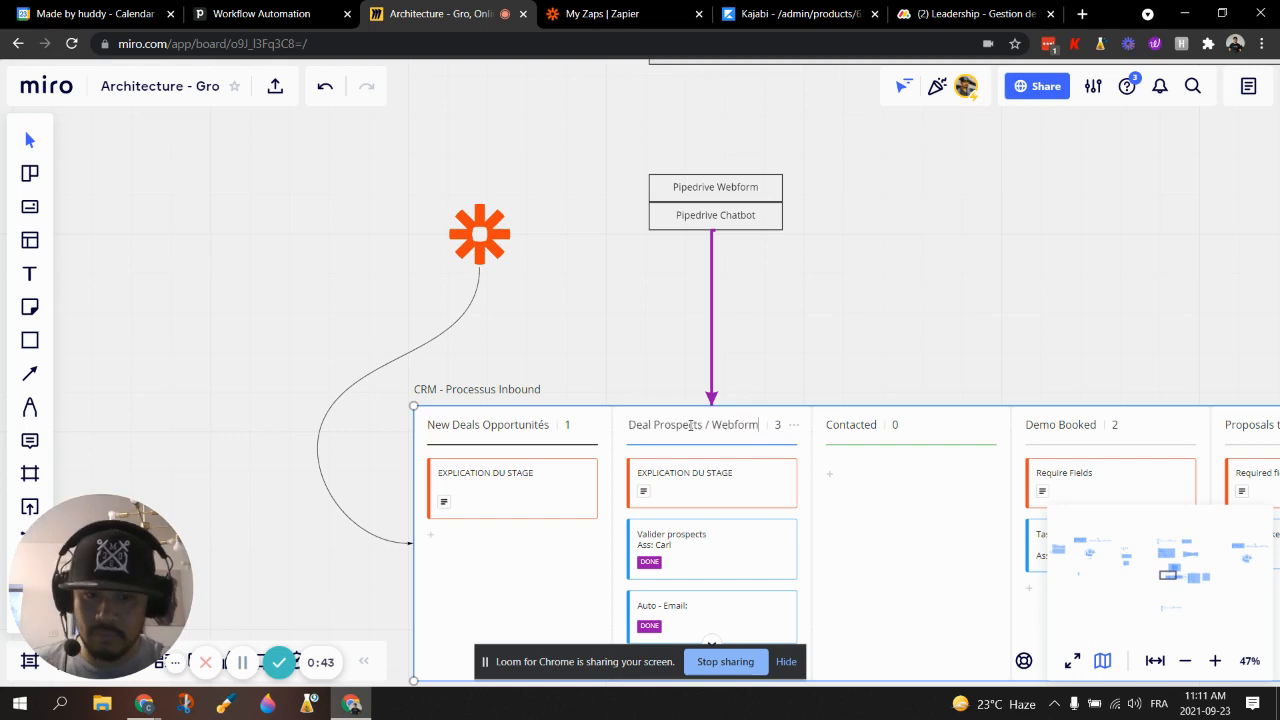
left_click(894, 339)
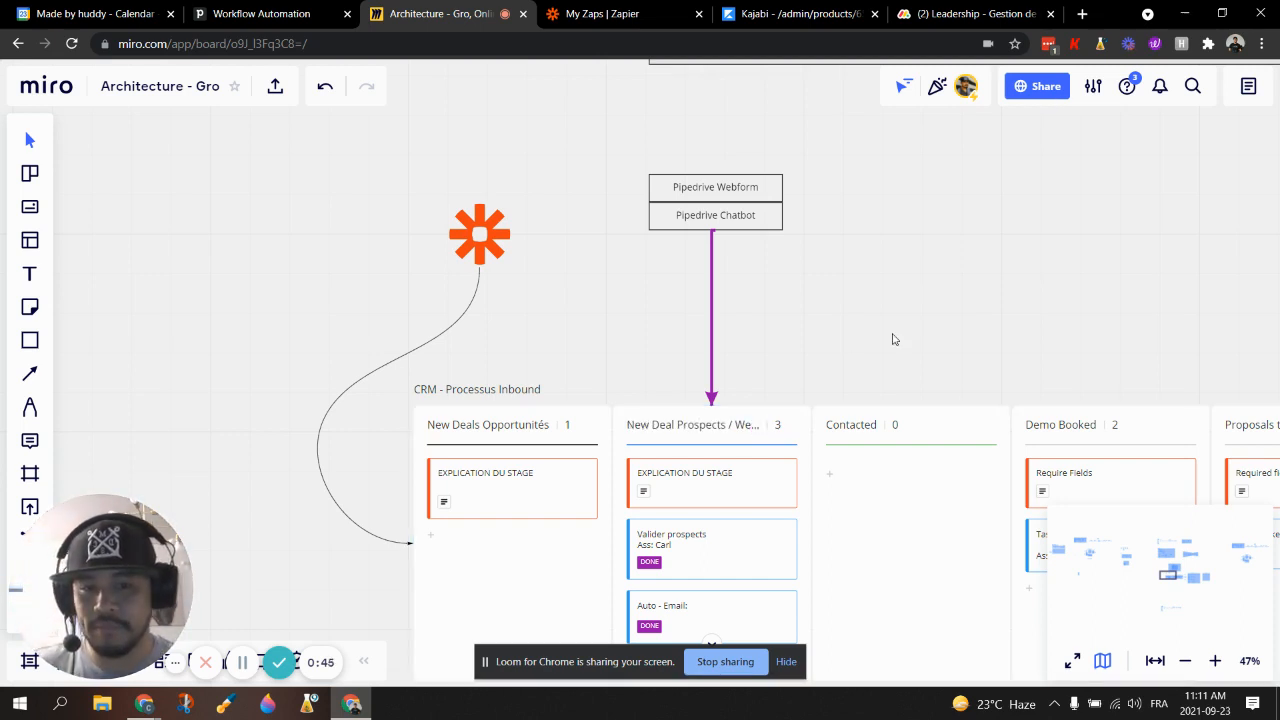
View the details of the "Valider prospects" card in the New Deal Prospects / Webform column, then close it
scroll(894, 339, "down", 2)
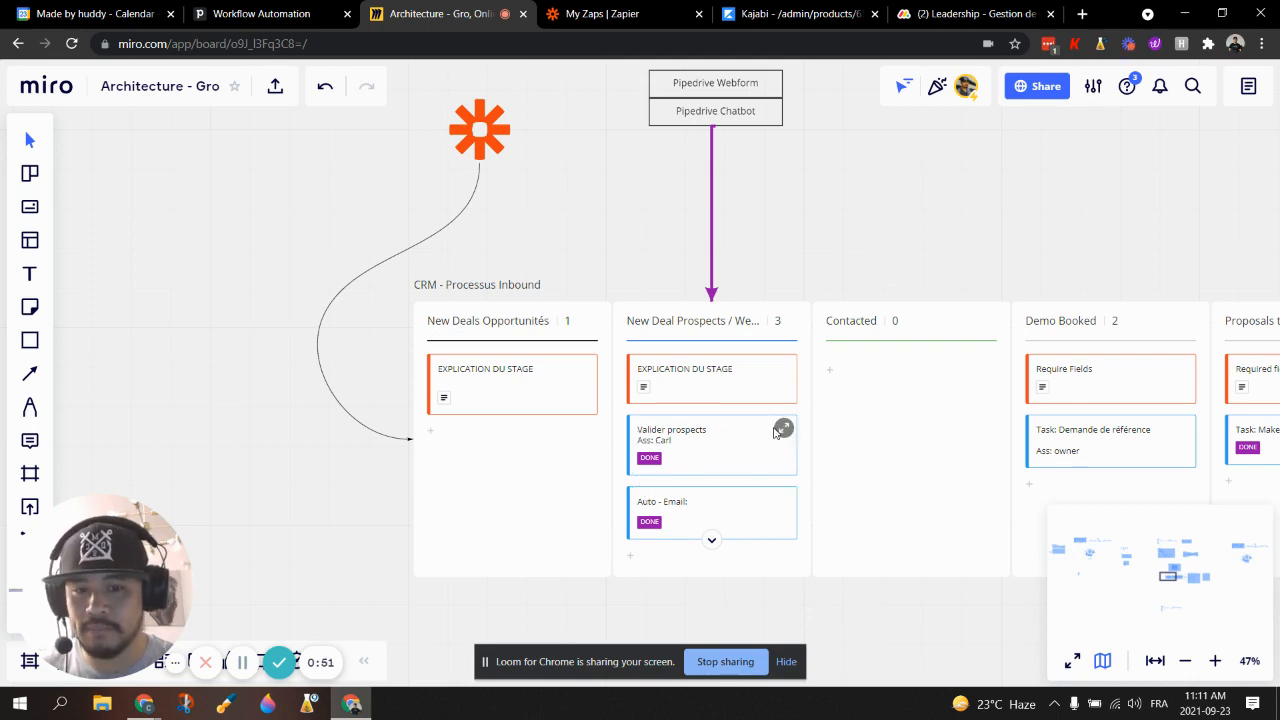
left_click(783, 429)
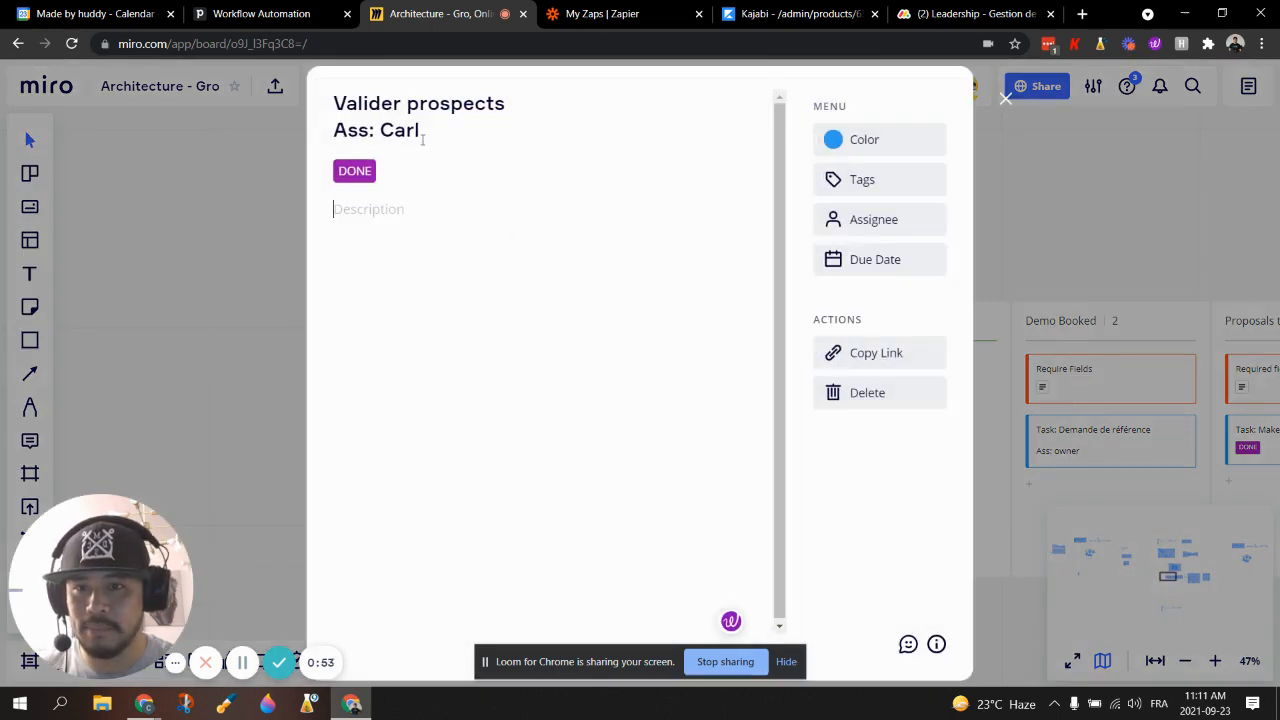
left_click(461, 205)
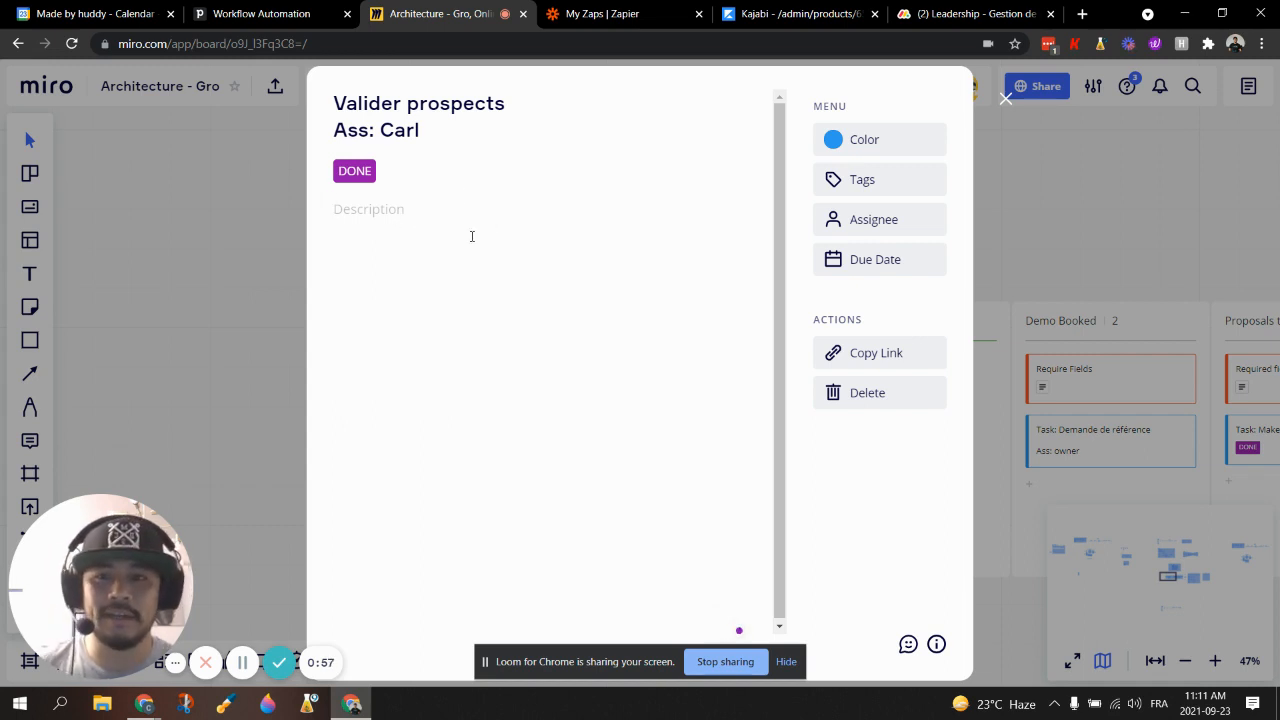
left_click(1006, 99)
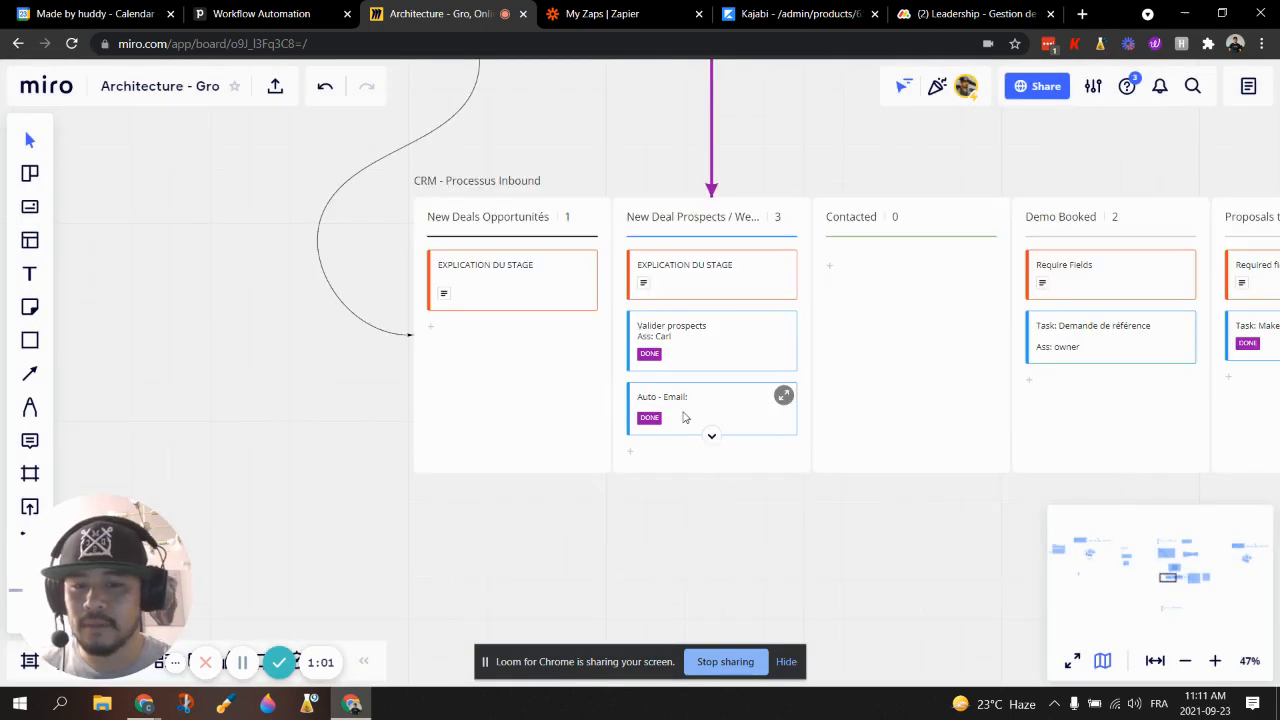
Change the color of the "Auto - Email" card in the New Deal Prospects / Webform column to red
left_click(784, 398)
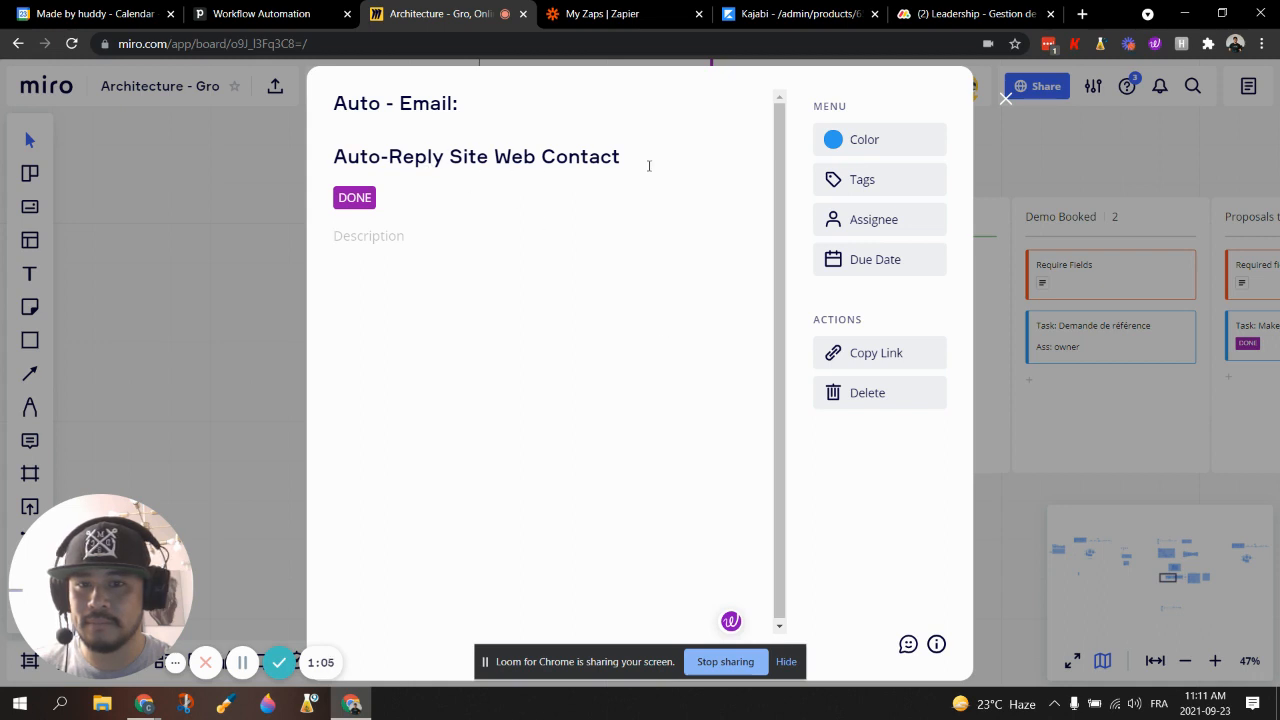
left_click(841, 145)
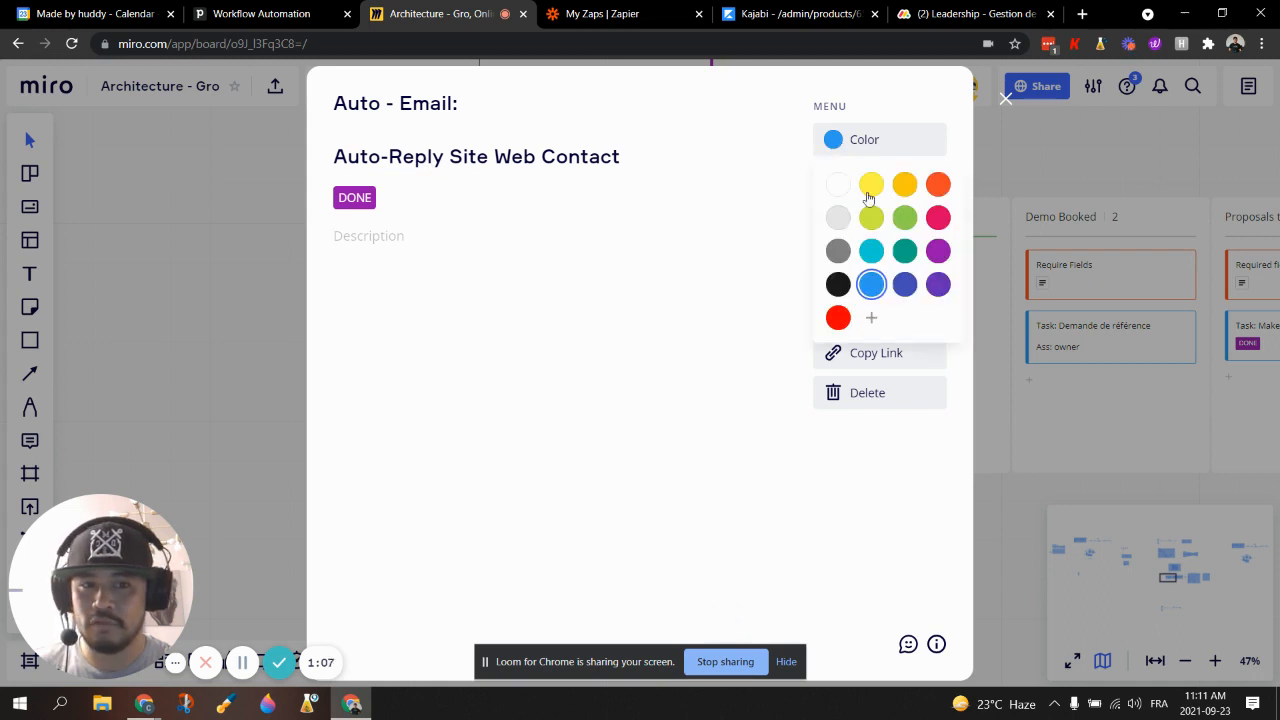
left_click(838, 318)
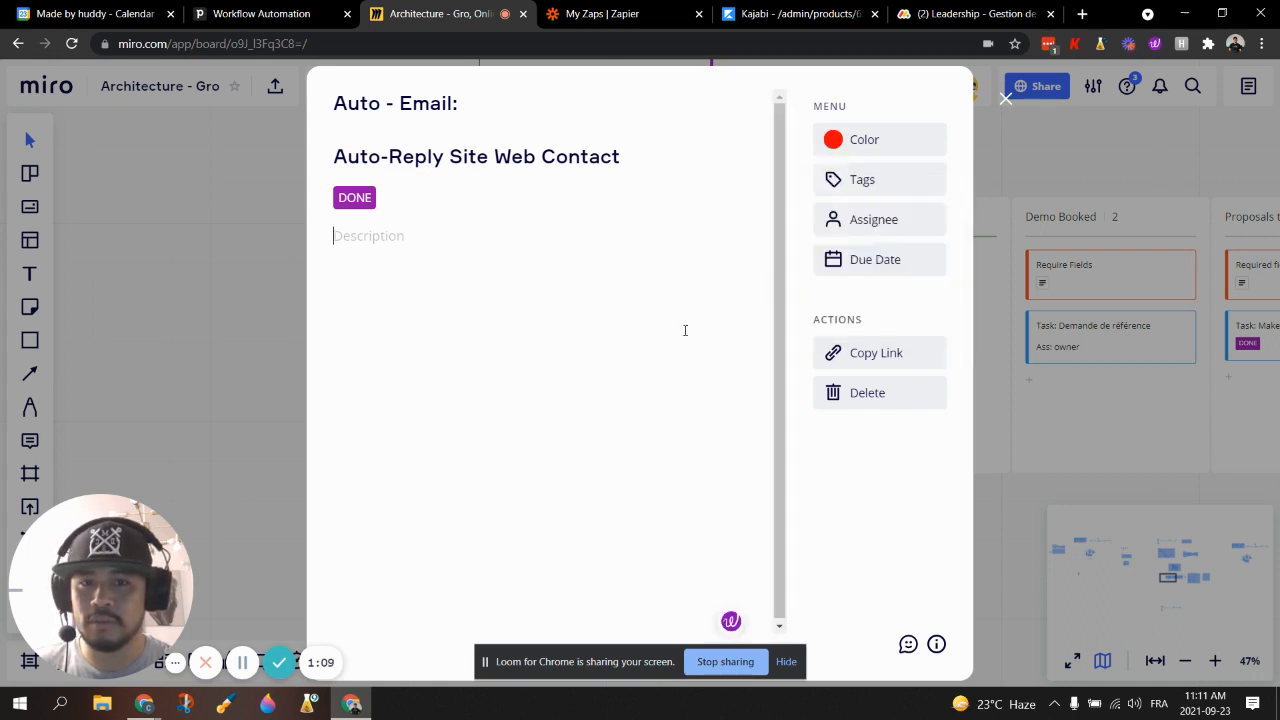
left_click(1005, 99)
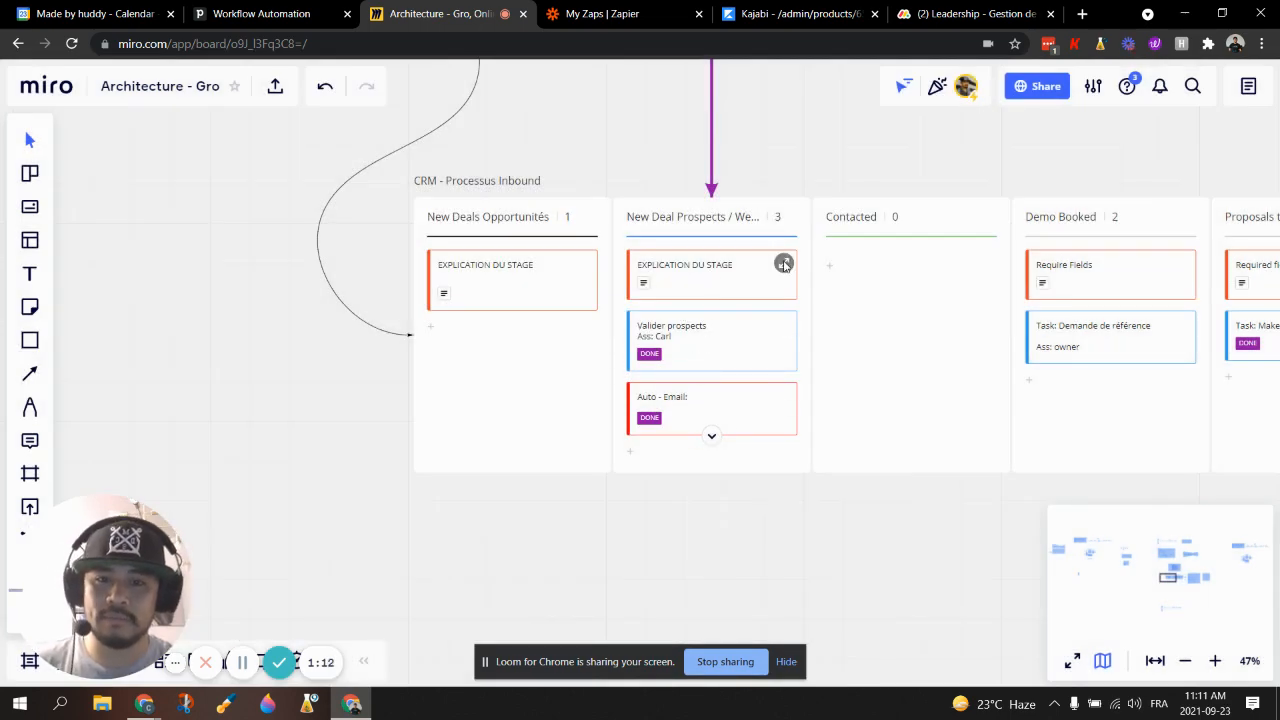
Change the color of the "EXPLICATION DU STAGE" card in the New Deal Prospects / Webform column to purple
left_click(783, 263)
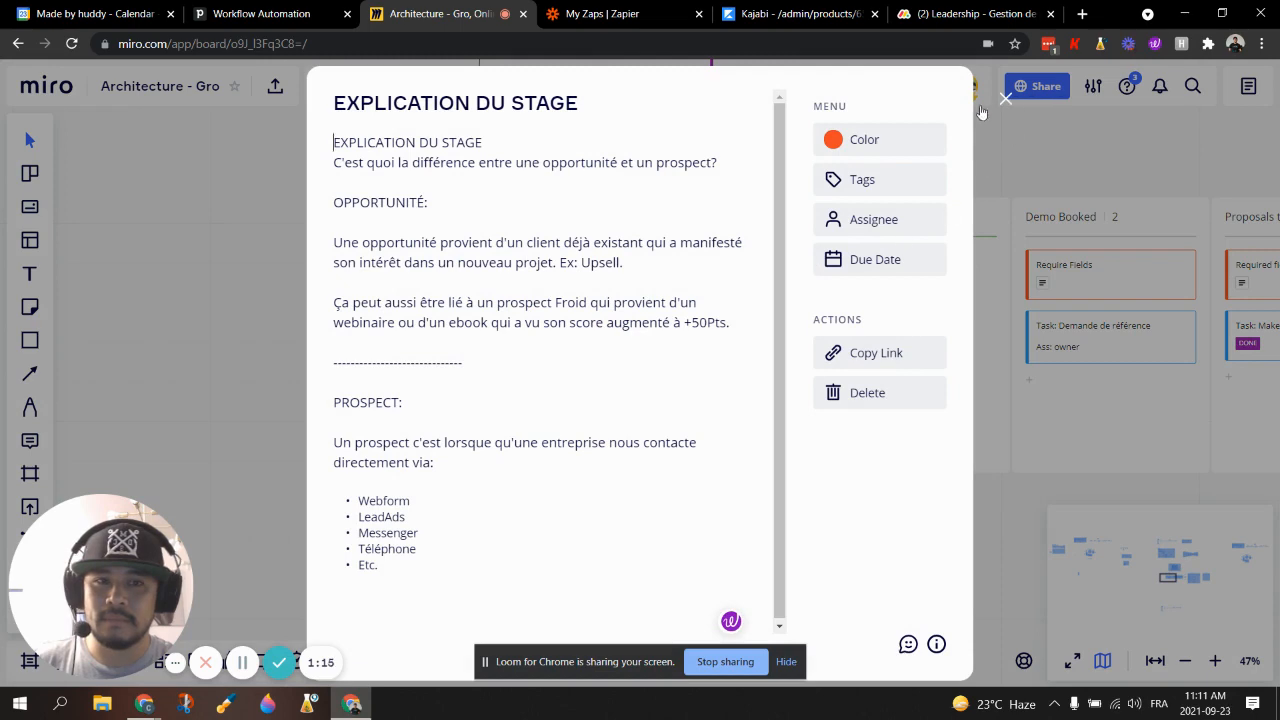
left_click(864, 139)
left_click(938, 251)
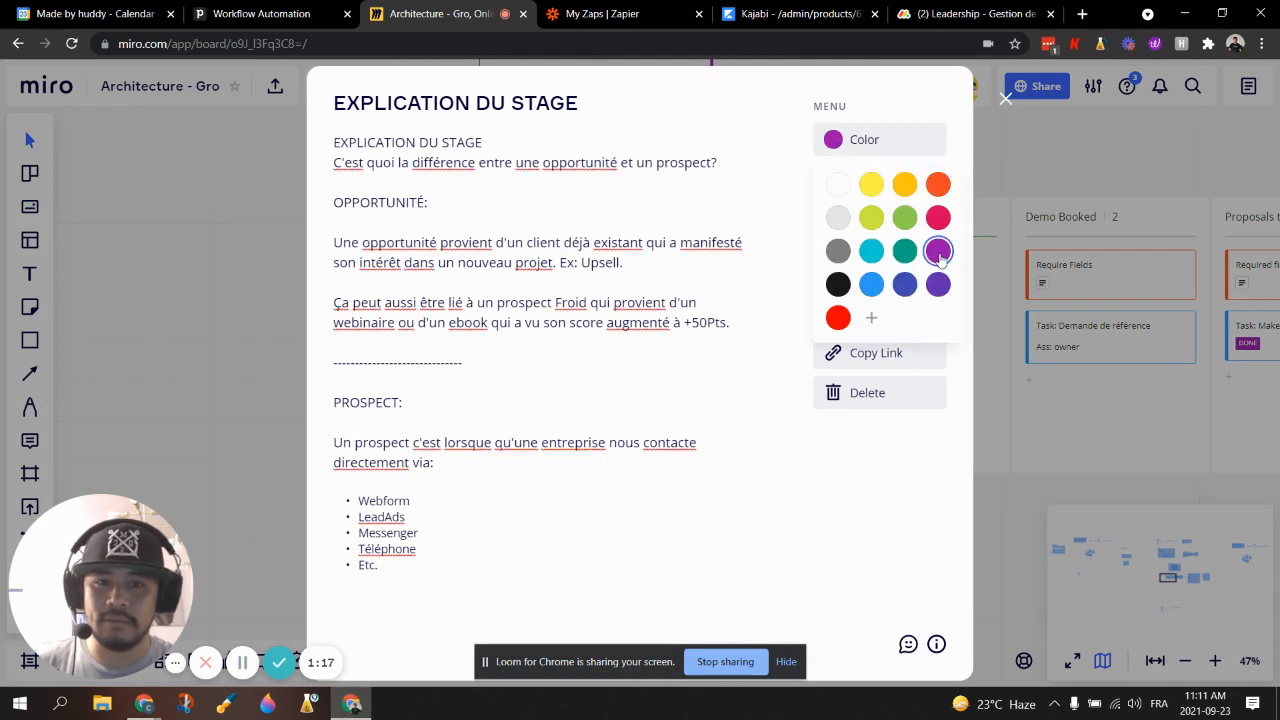
left_click(1005, 98)
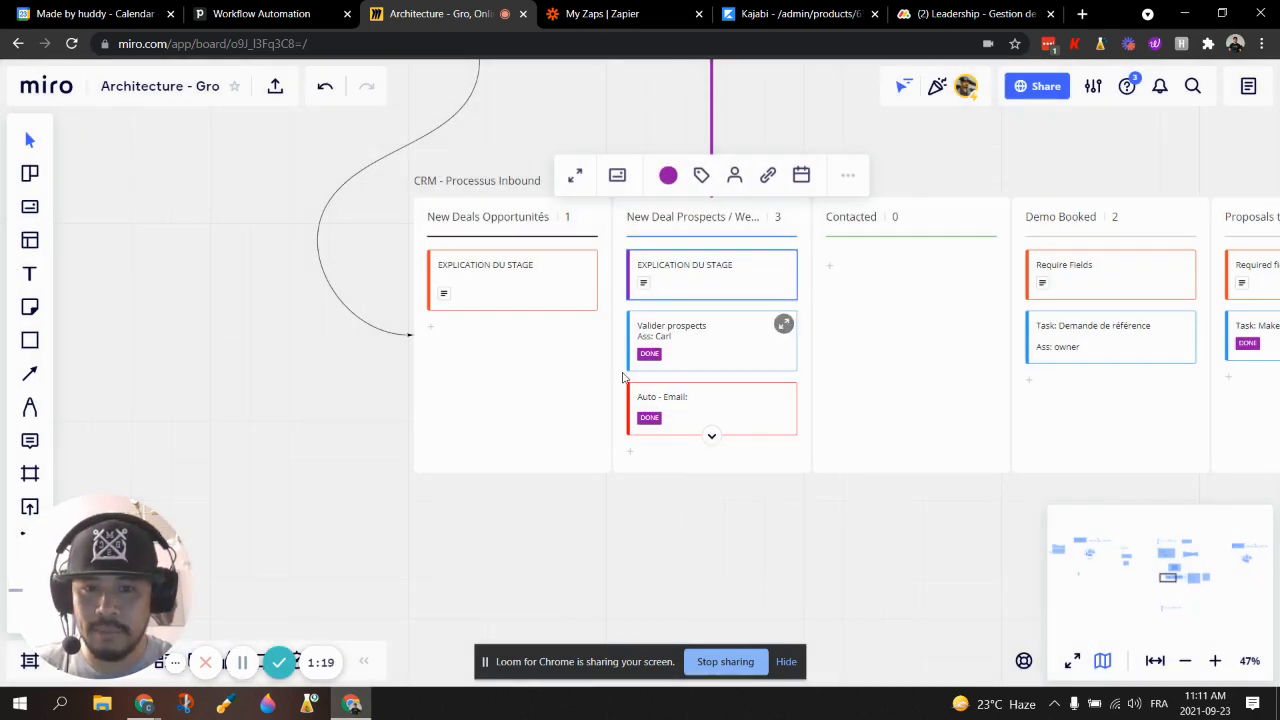
left_click(330, 428)
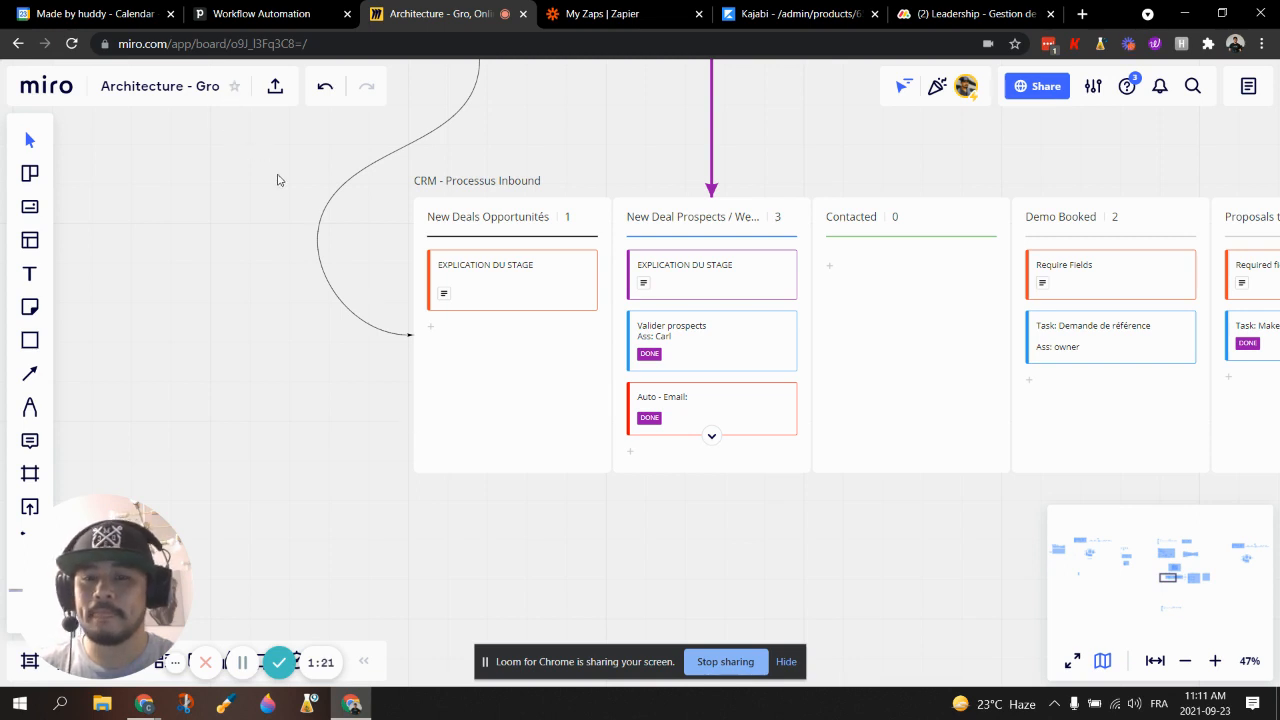
Switch to Pipedrive, open the "Kajabi (OK)" web form under Leads and review its form fields
scroll(279, 180, "up", 2)
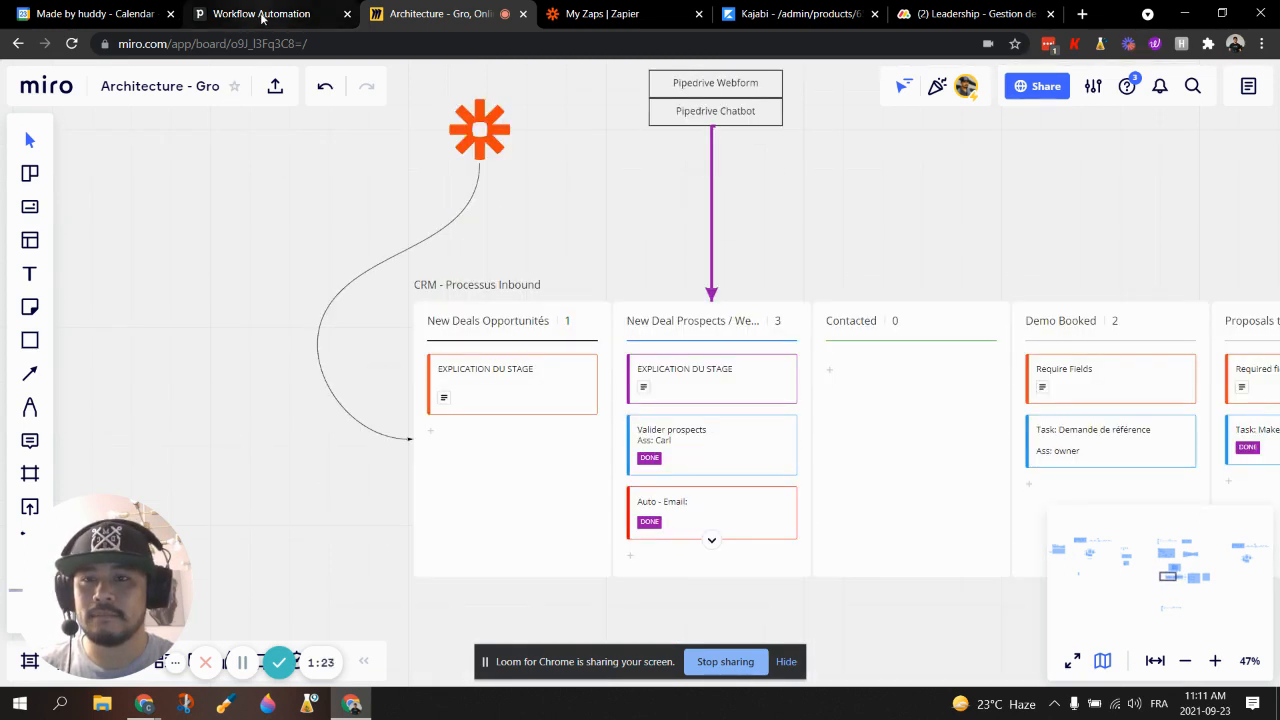
left_click(262, 16)
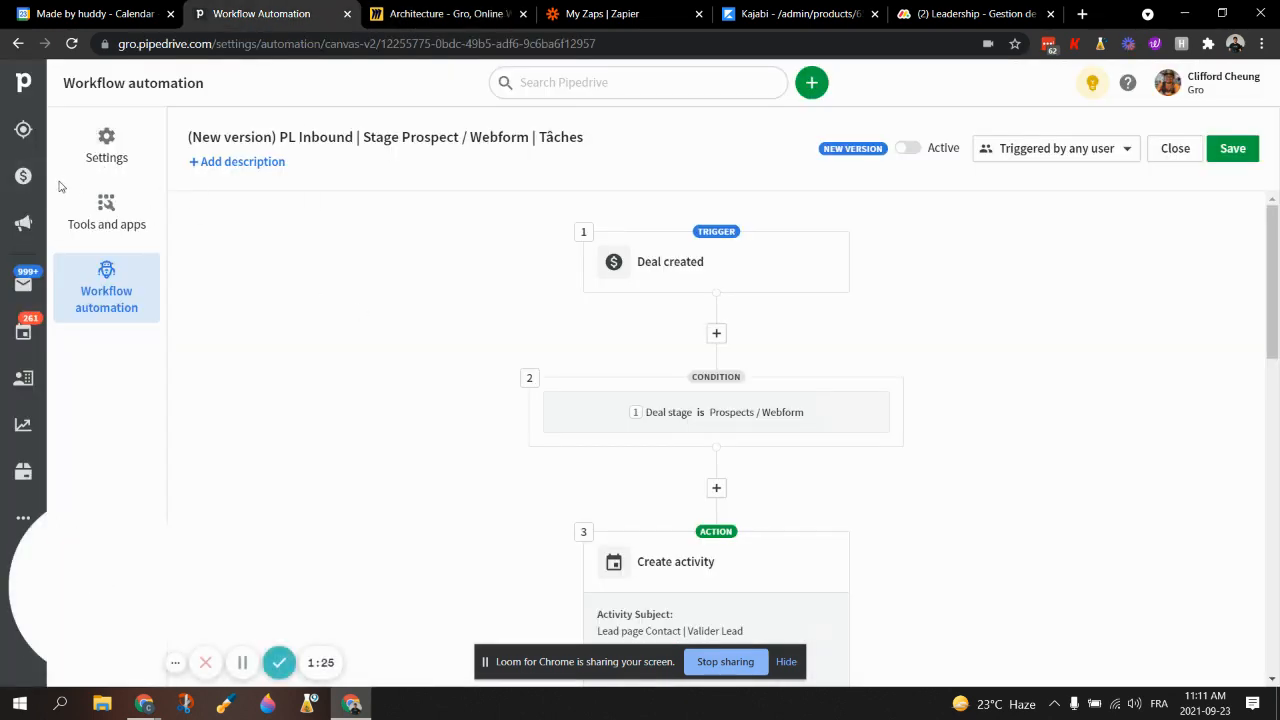
left_click(23, 129)
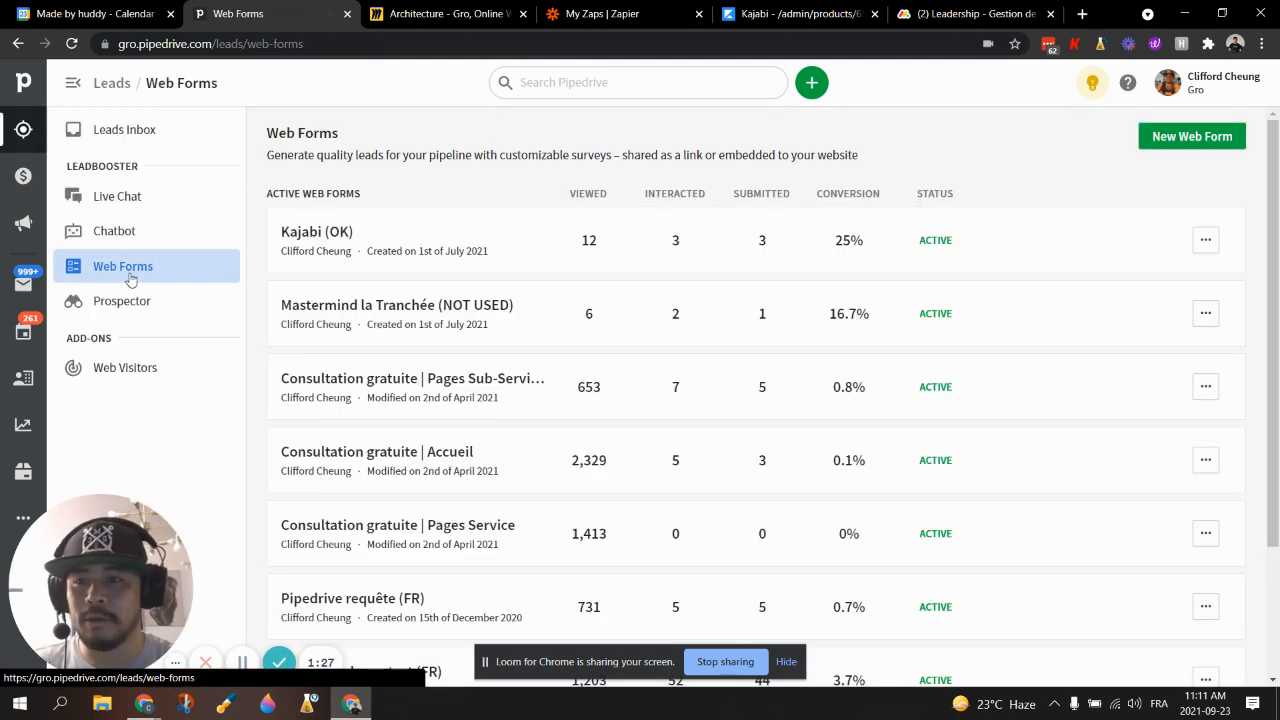
left_click(404, 235)
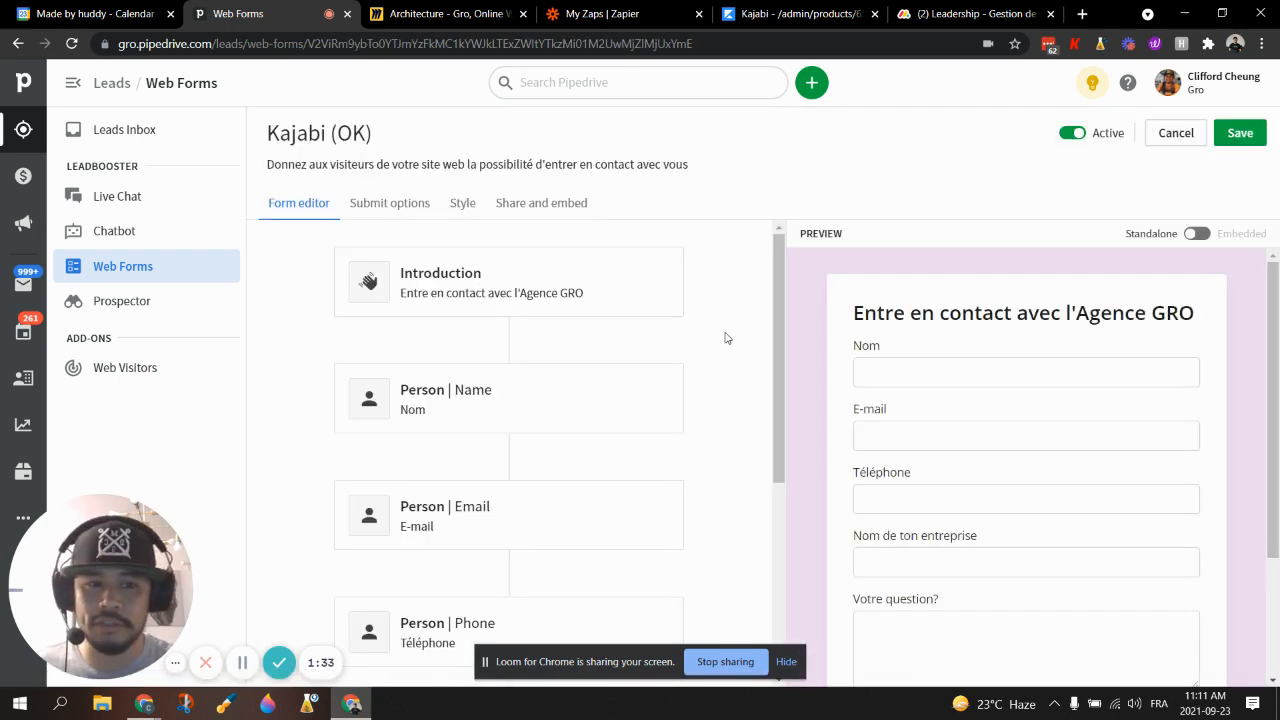
scroll(727, 338, "down", 5)
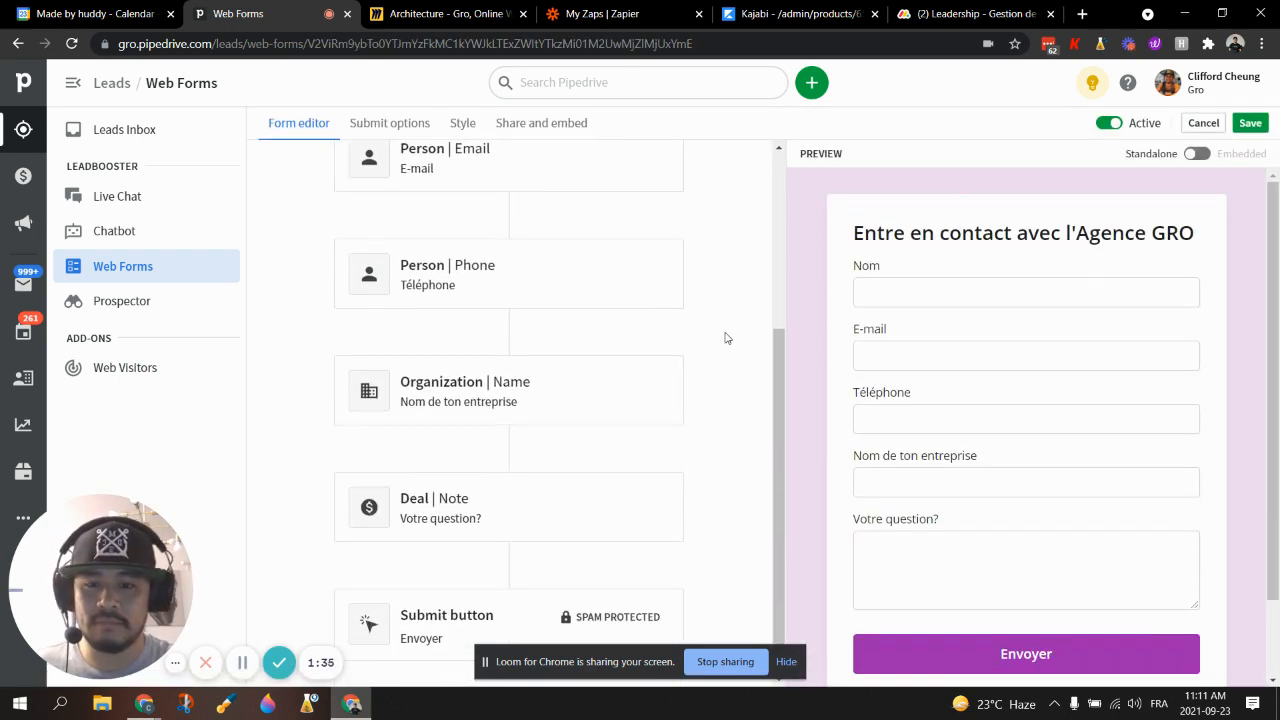
scroll(727, 338, "up", 5)
Review the Kajabi (OK) form's submit options, including the success page and saving preferences, and leave the form without saving
left_click(403, 203)
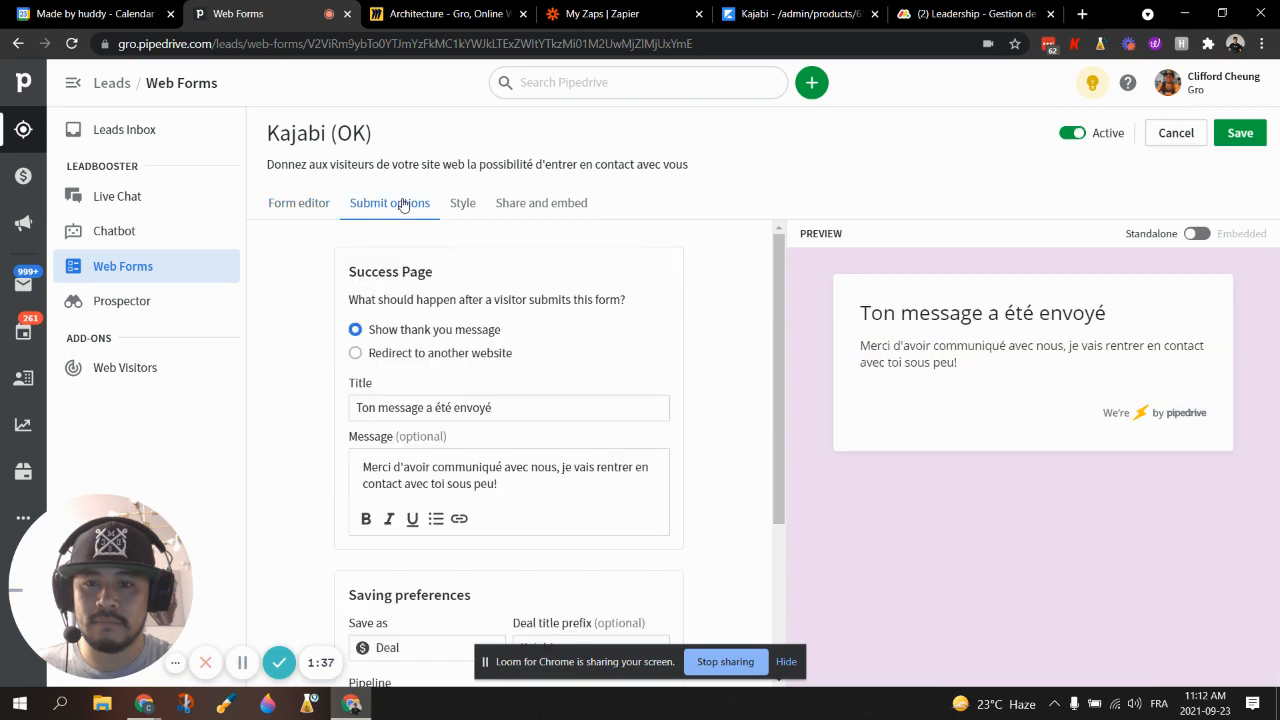
scroll(727, 372, "down", 3)
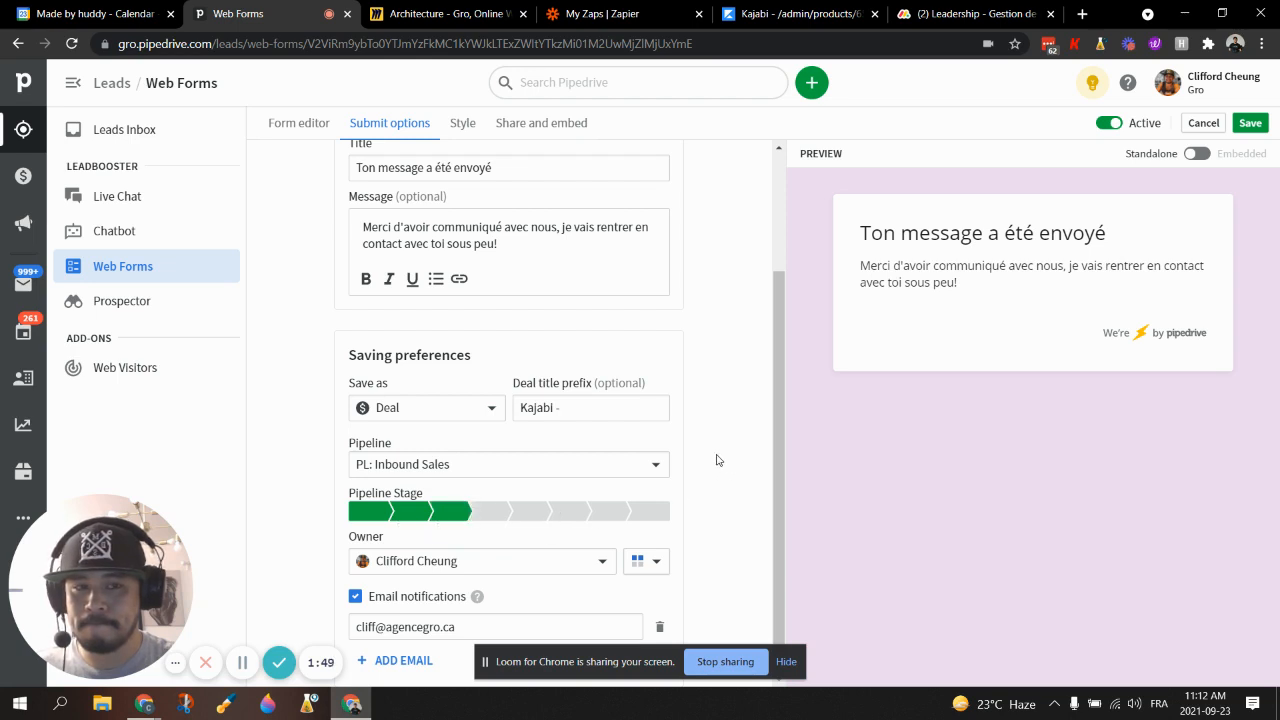
scroll(711, 457, "up", 3)
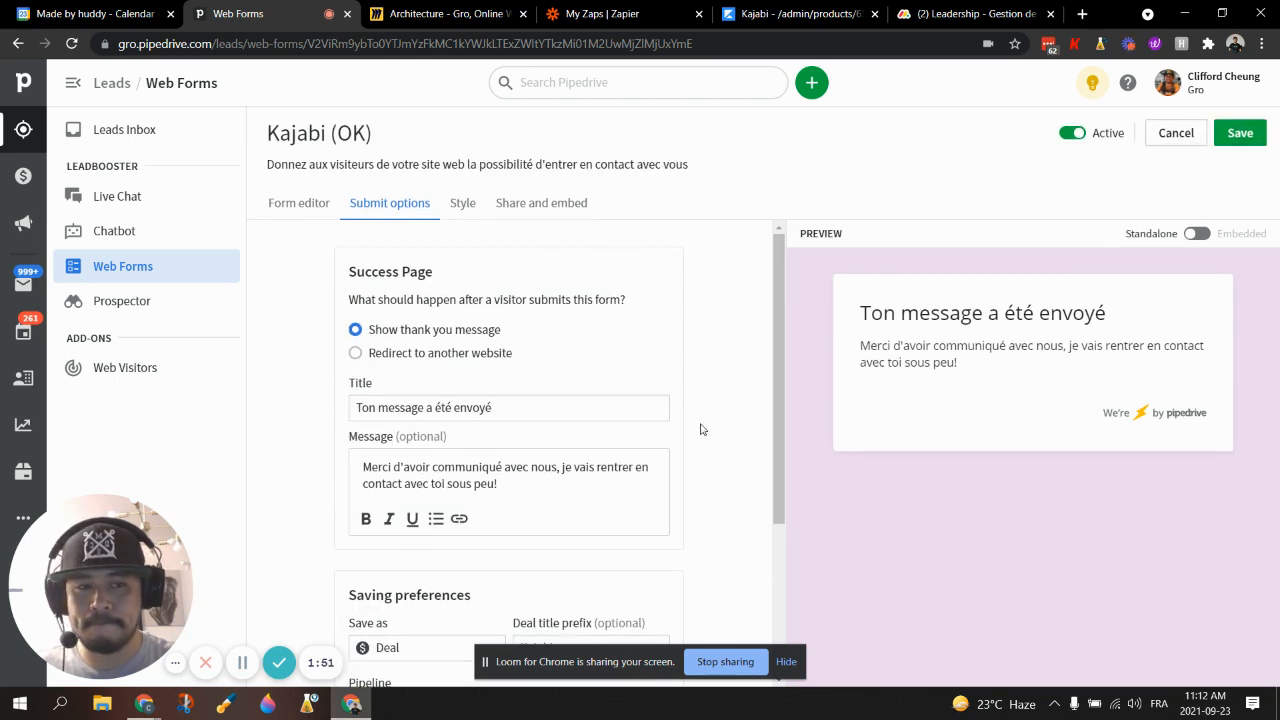
scroll(702, 425, "down", 3)
scroll(702, 421, "up", 5)
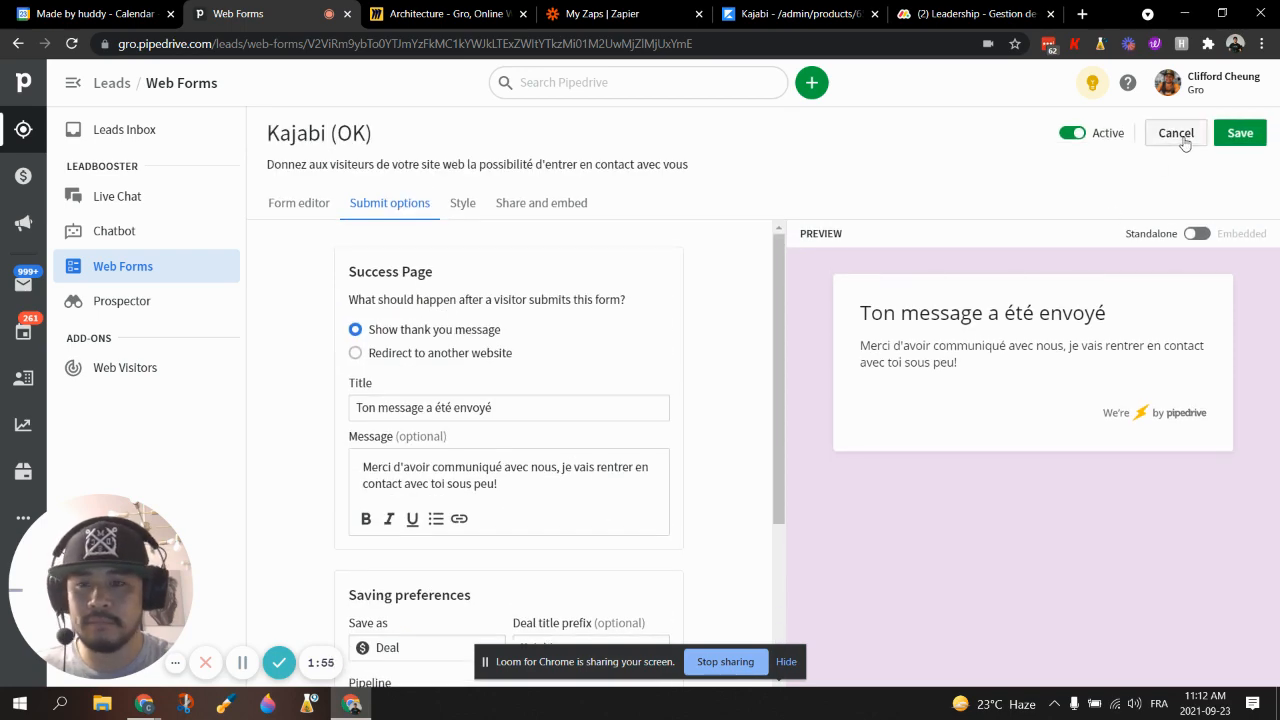
left_click(1176, 133)
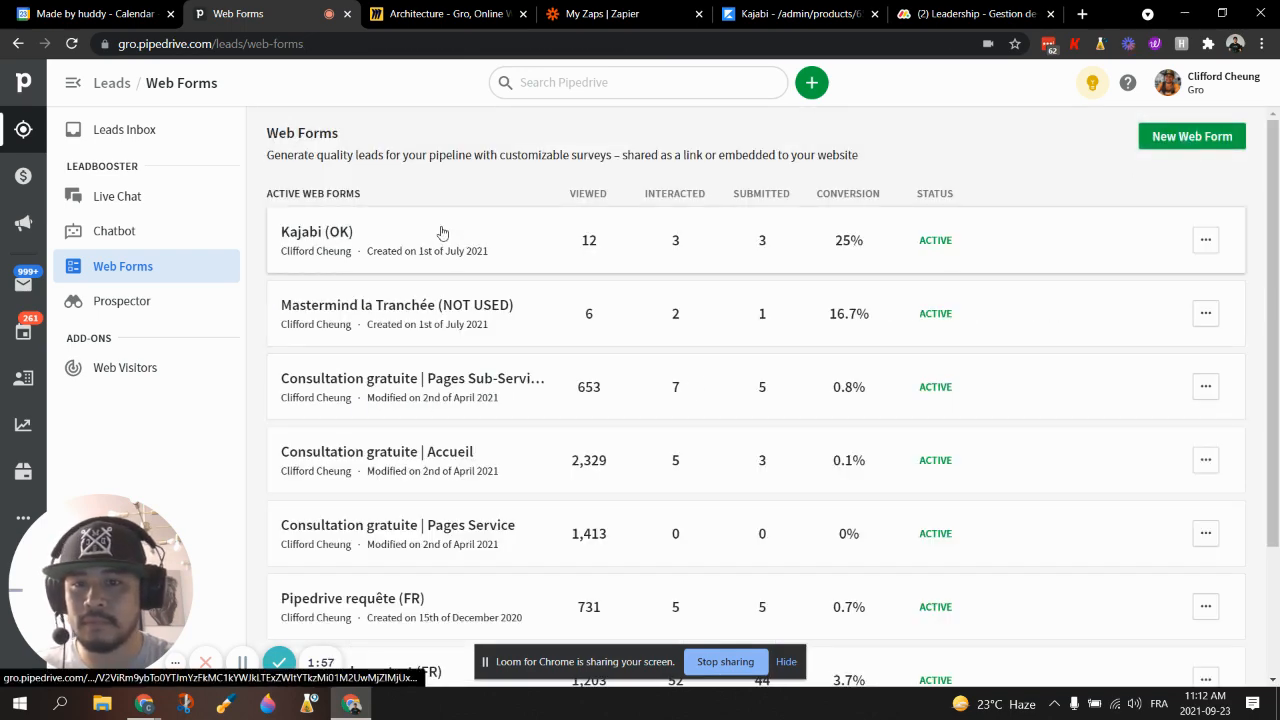
Reopen the Kajabi (OK) web form and copy its share link to the clipboard
left_click(414, 224)
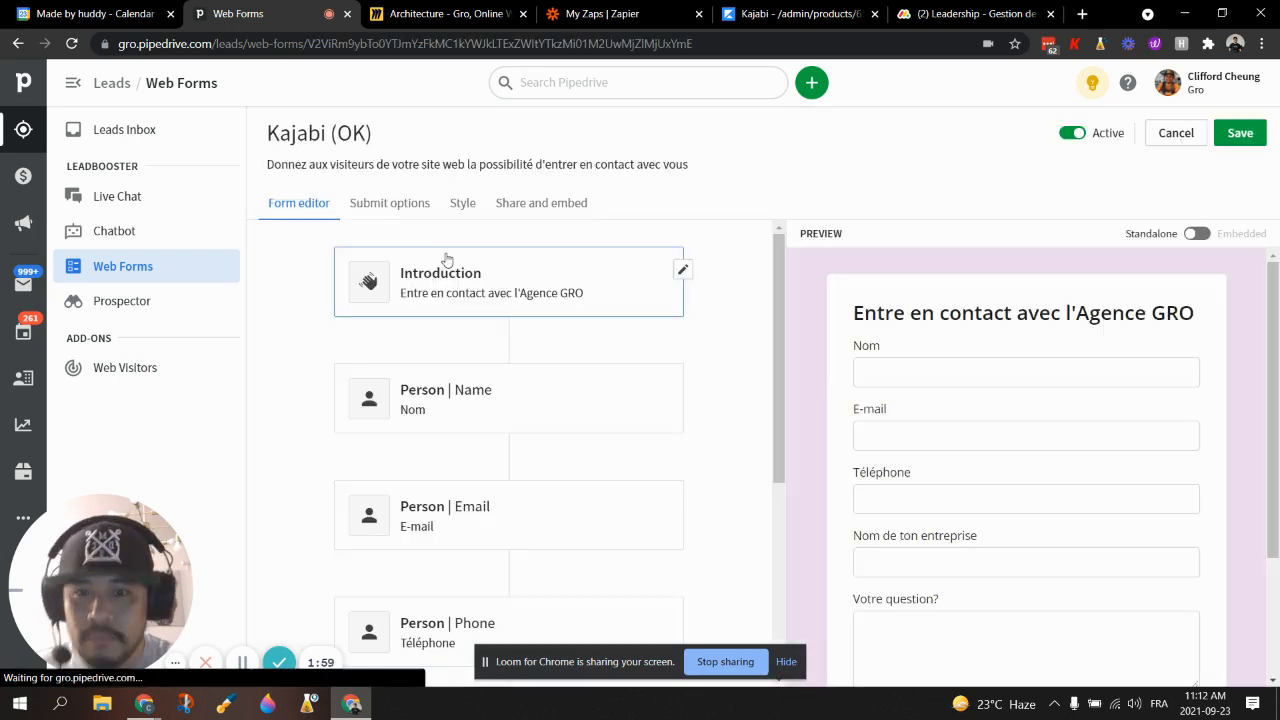
left_click(531, 204)
left_click(629, 378)
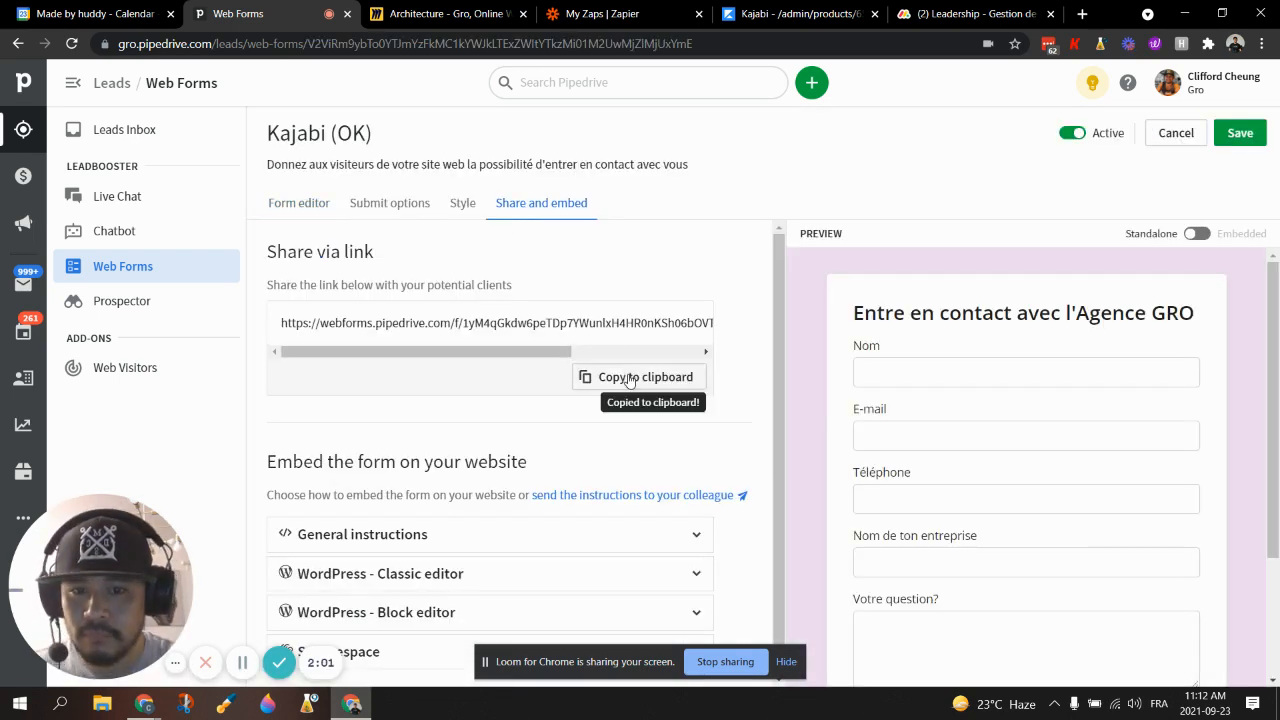
Open the copied web form link in a new browser tab placed right after the Web Forms tab
left_click(1082, 14)
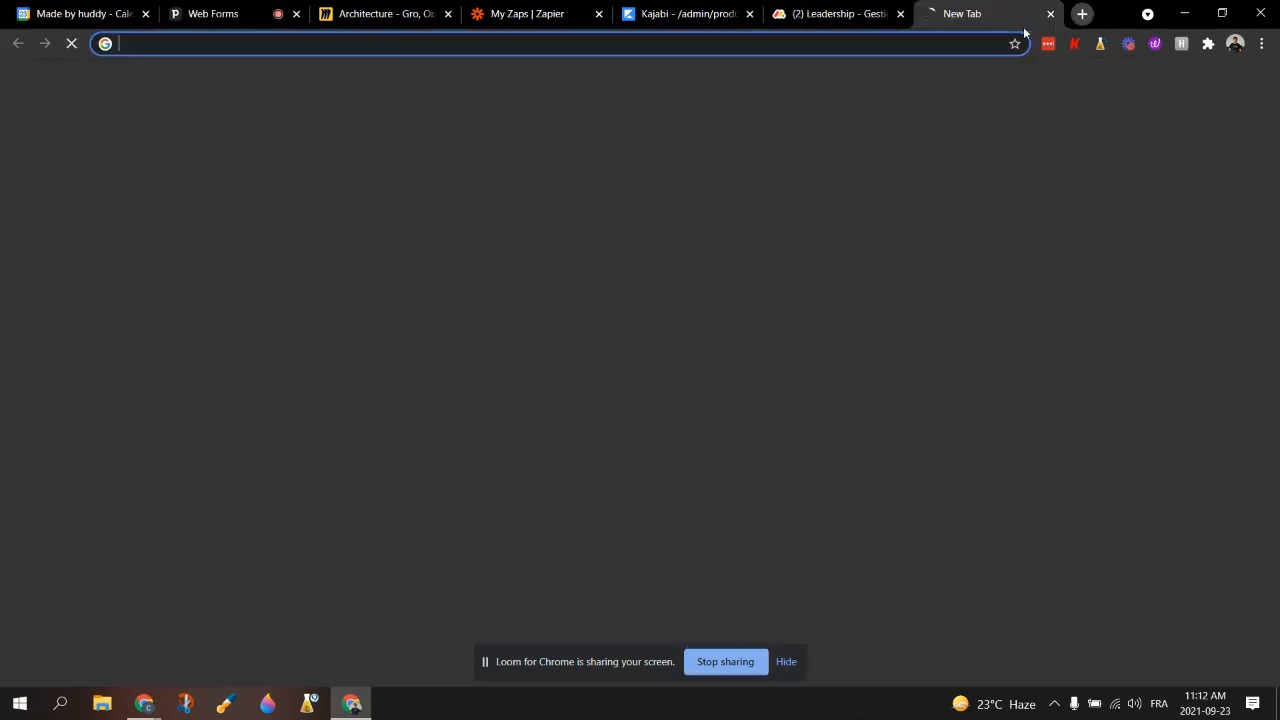
left_click_drag(960, 14, 340, 14)
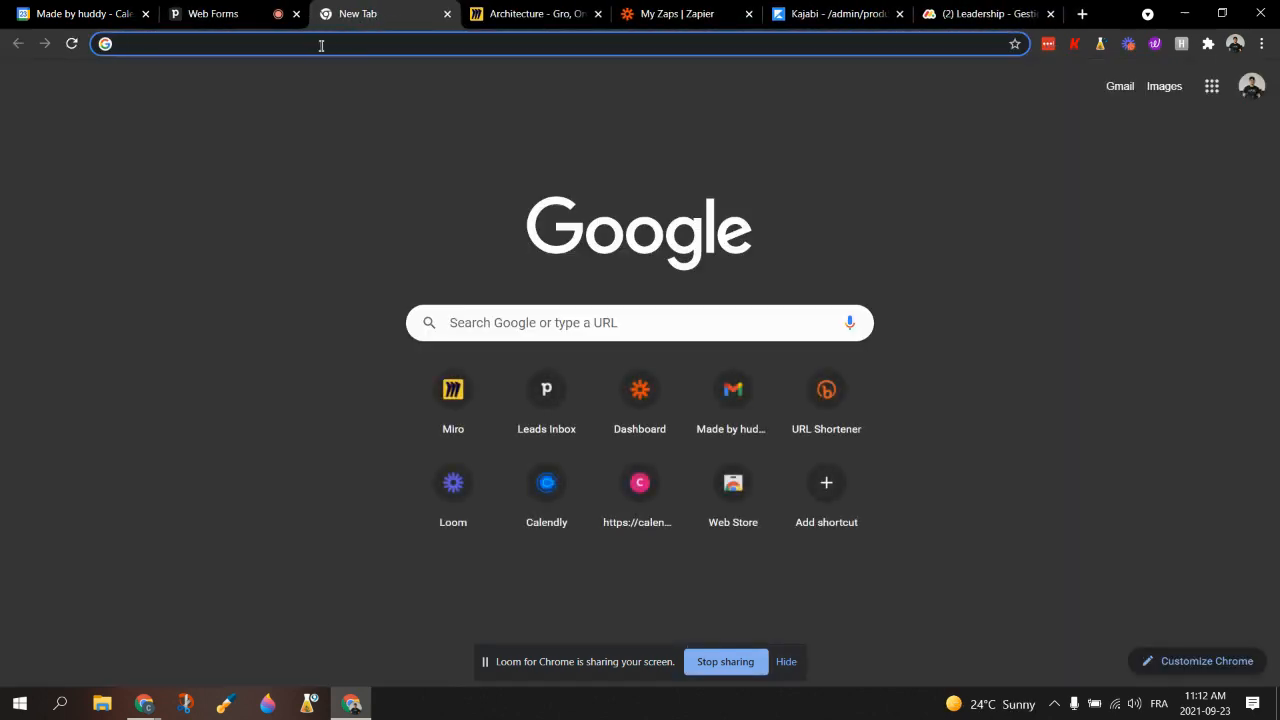
right_click(321, 45)
left_click(378, 157)
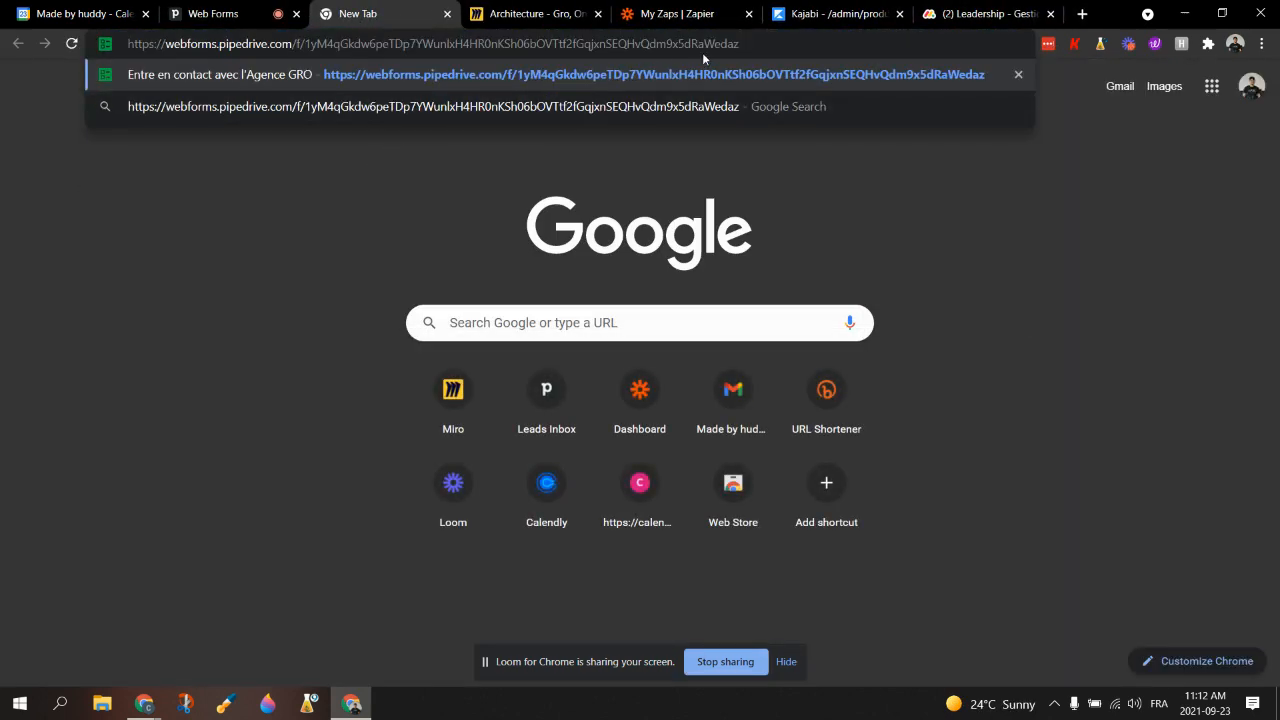
key("Return")
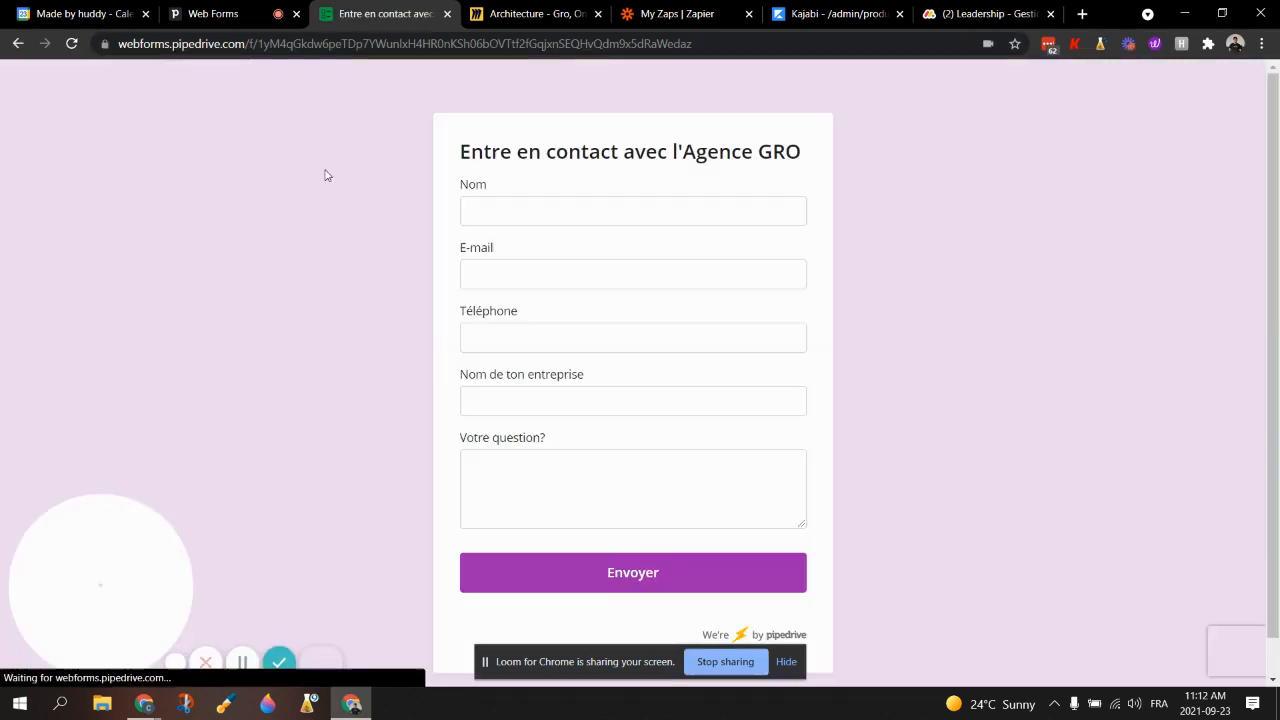
Return to the Pipedrive tab and open the "(New version) PL Inbound | Stage Prospect / Webform | Tâches" workflow automation for editing
left_click(226, 18)
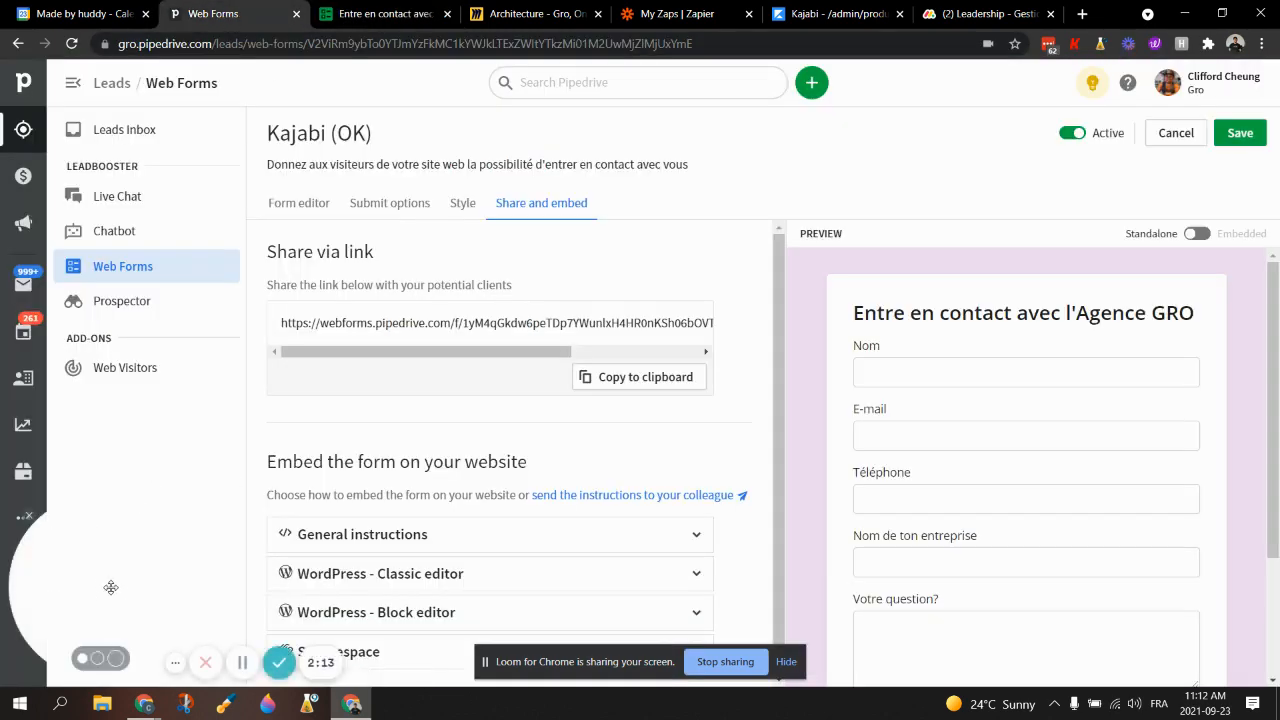
left_click_drag(111, 587, 1025, 587)
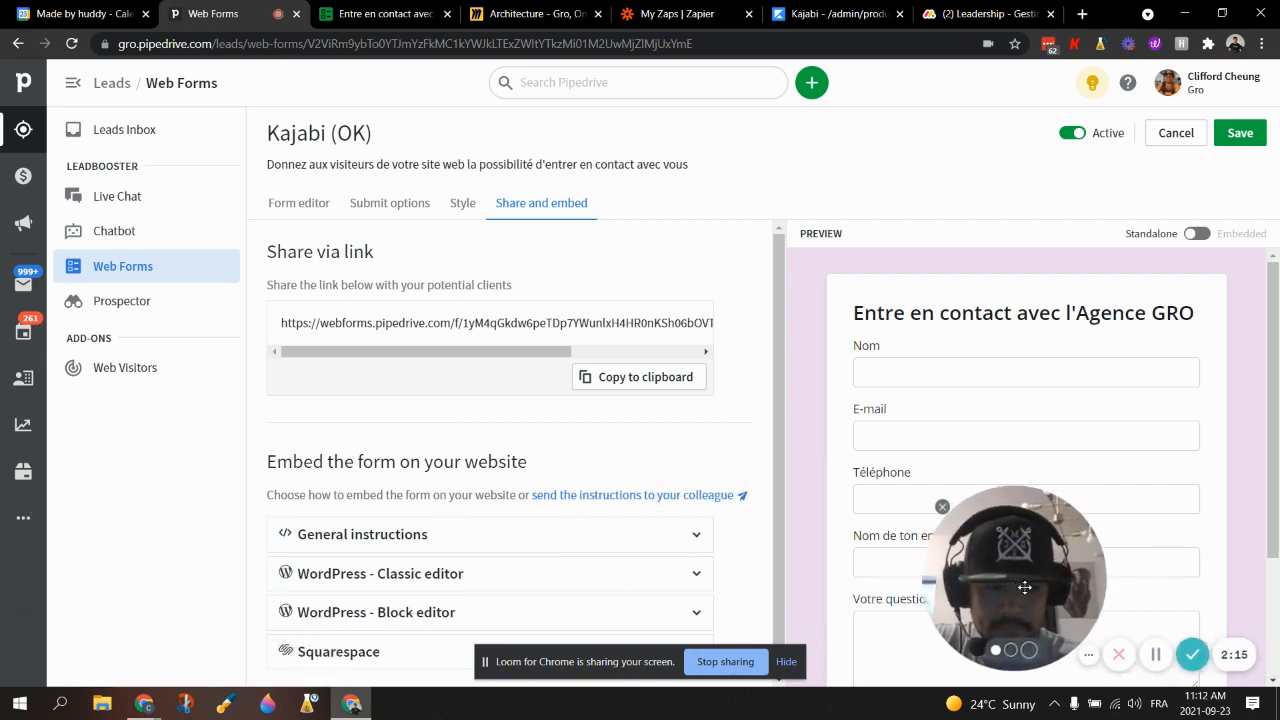
left_click(24, 521)
left_click(115, 120)
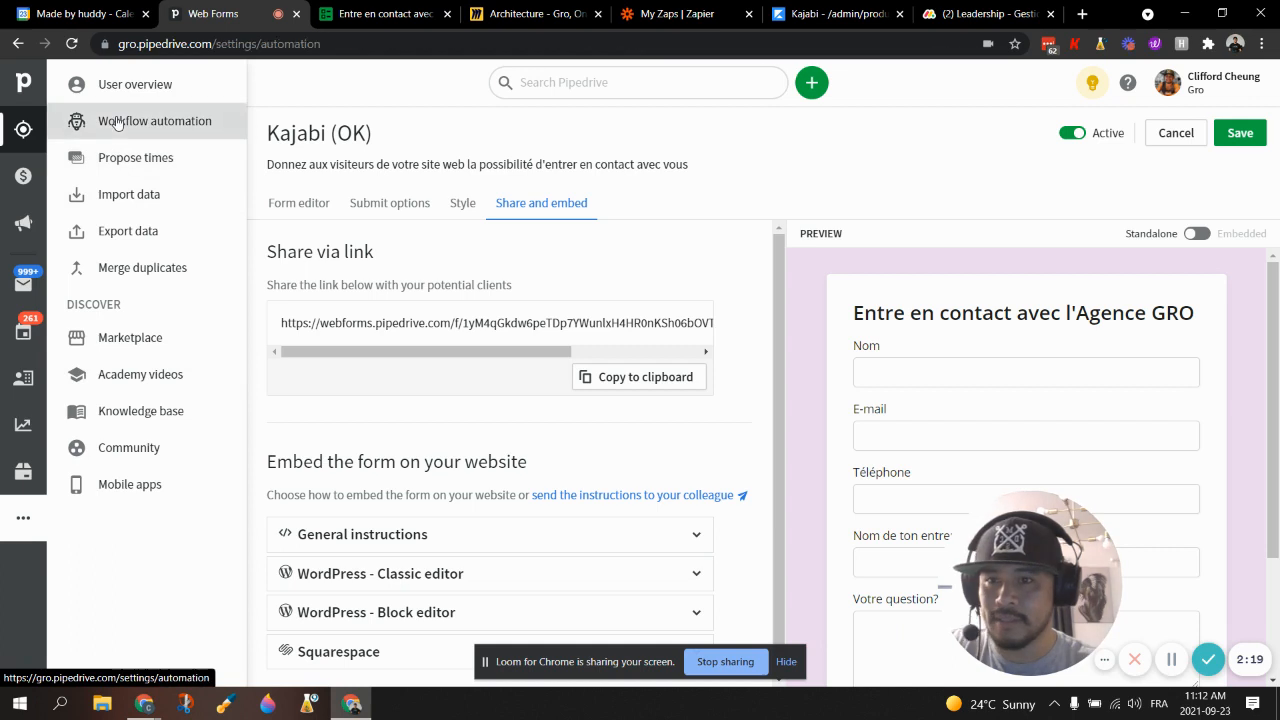
left_click_drag(1018, 567, 108, 557)
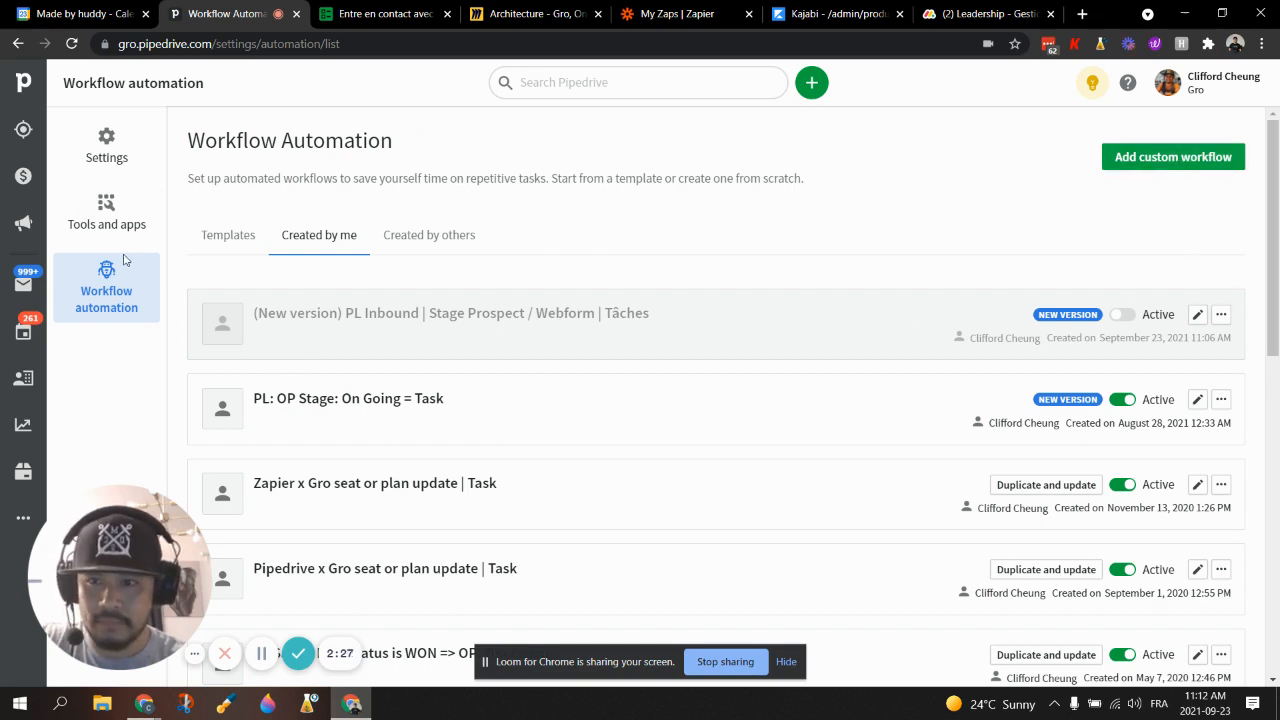
left_click(1197, 318)
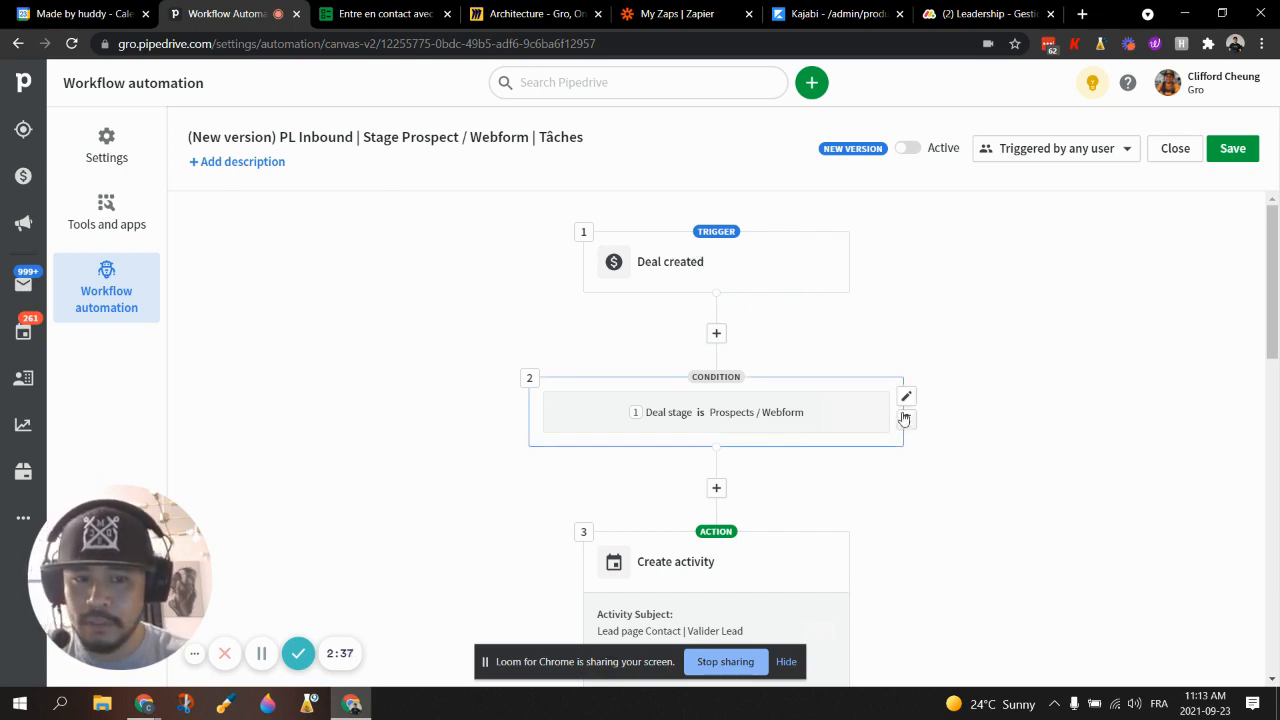
Open the automation's condition, check the available deal stages, and apply it as Deal stage is Prospects / Webform
left_click(904, 393)
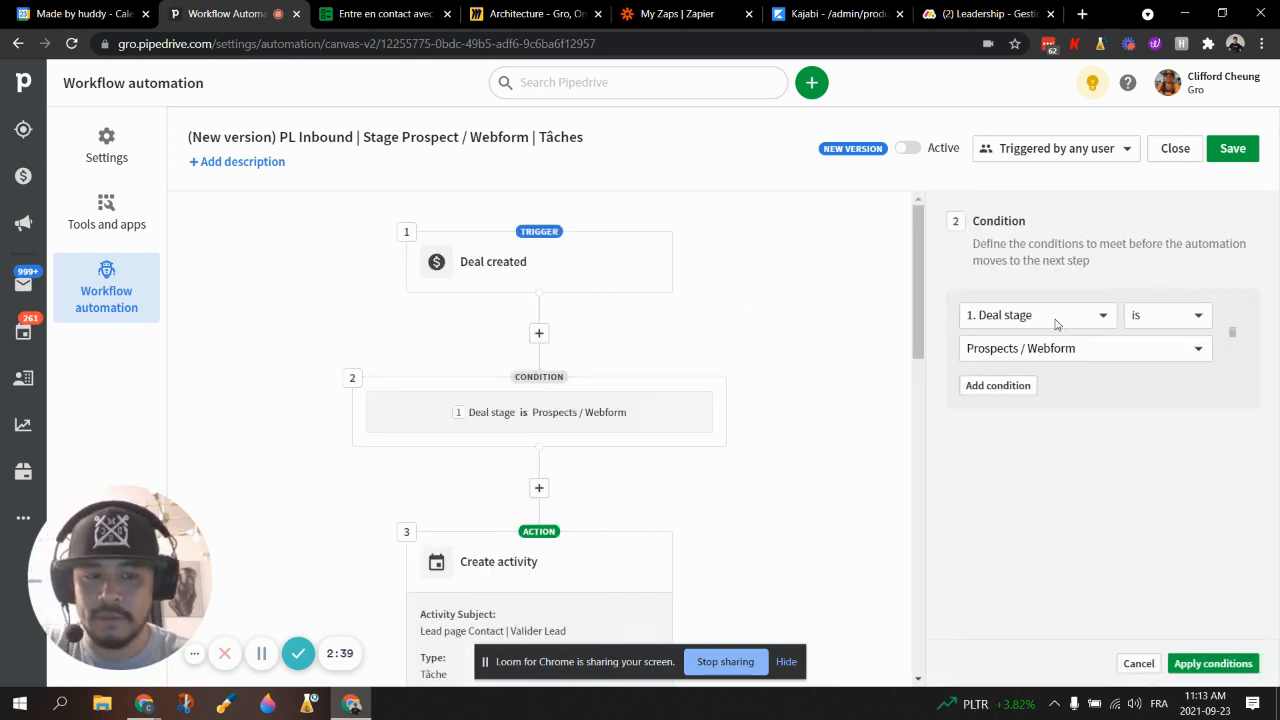
left_click(1025, 355)
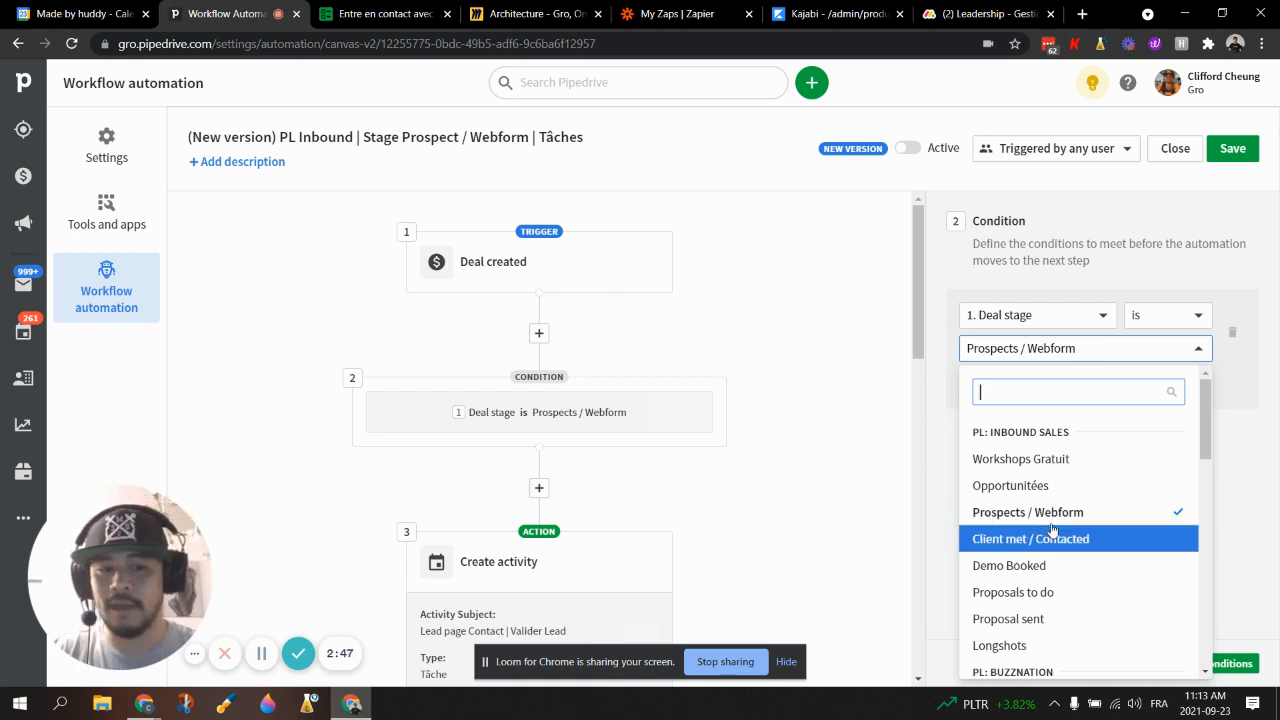
left_click(1262, 471)
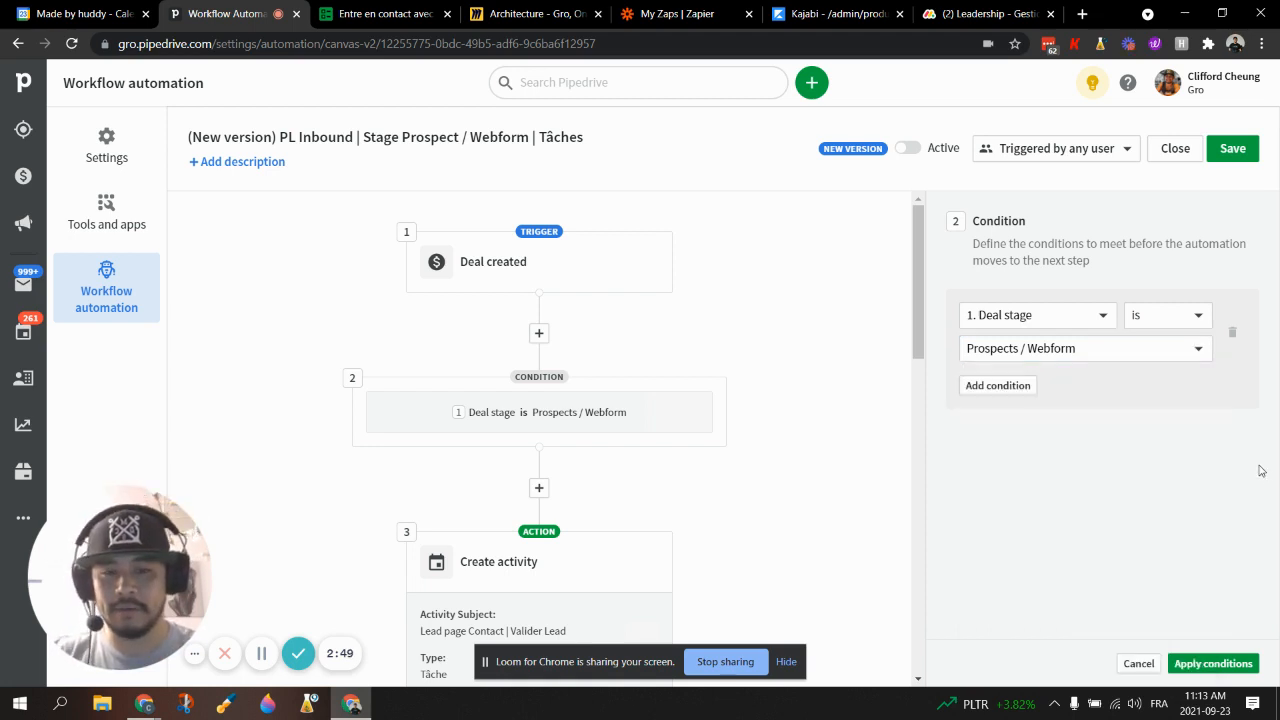
left_click(1211, 664)
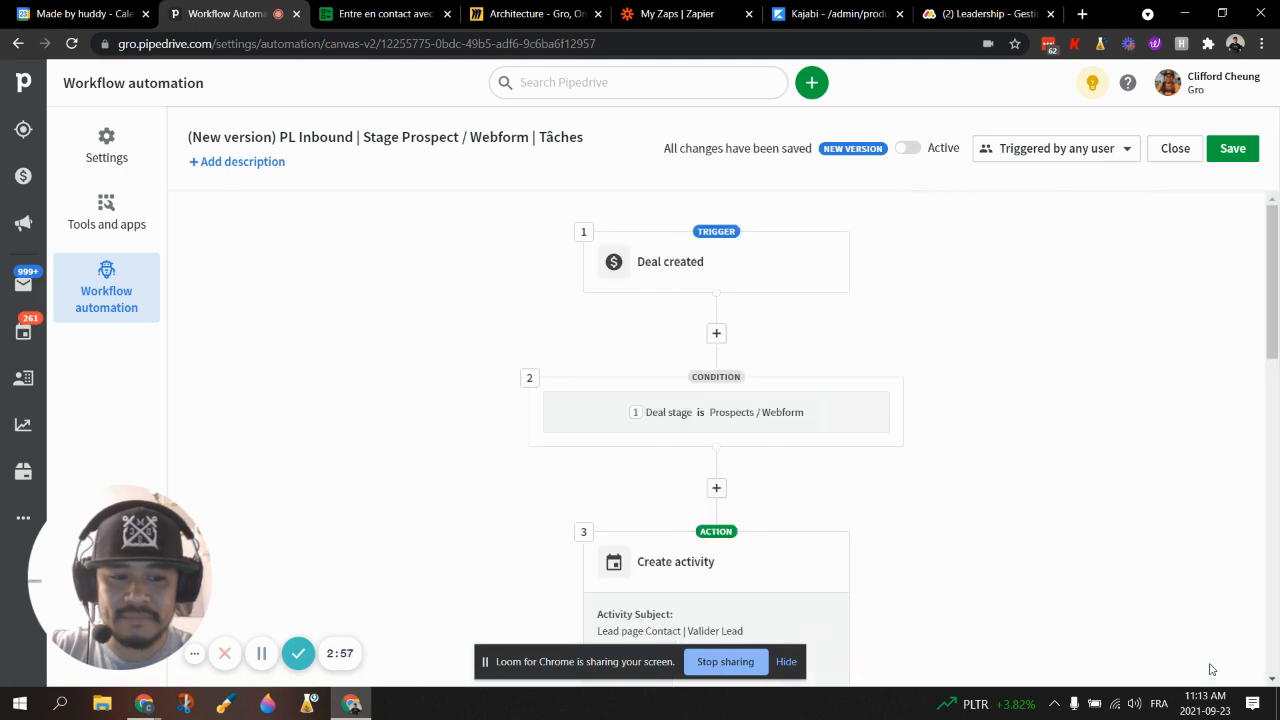
Review the automation flow from the deal trigger through the stage condition to the Create activity details
scroll(977, 411, "down", 1)
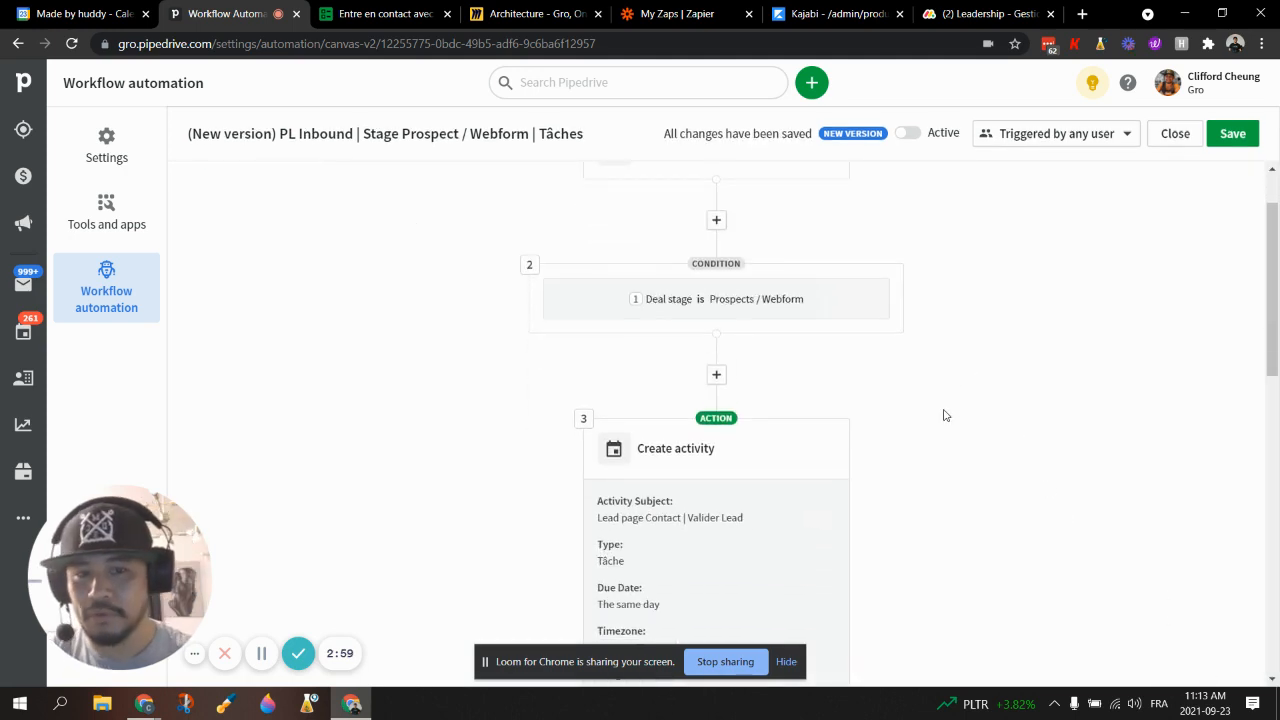
scroll(955, 408, "up", 2)
scroll(946, 372, "down", 2)
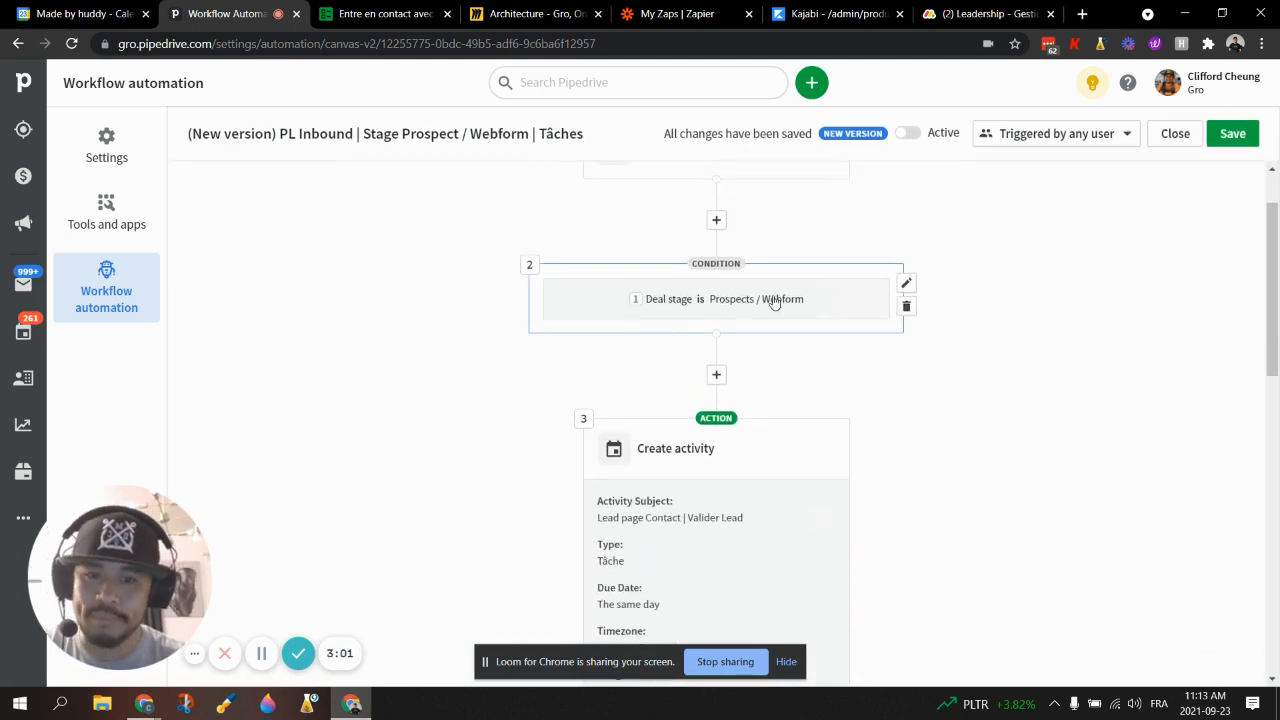
scroll(1023, 386, "up", 1)
scroll(1000, 423, "down", 1)
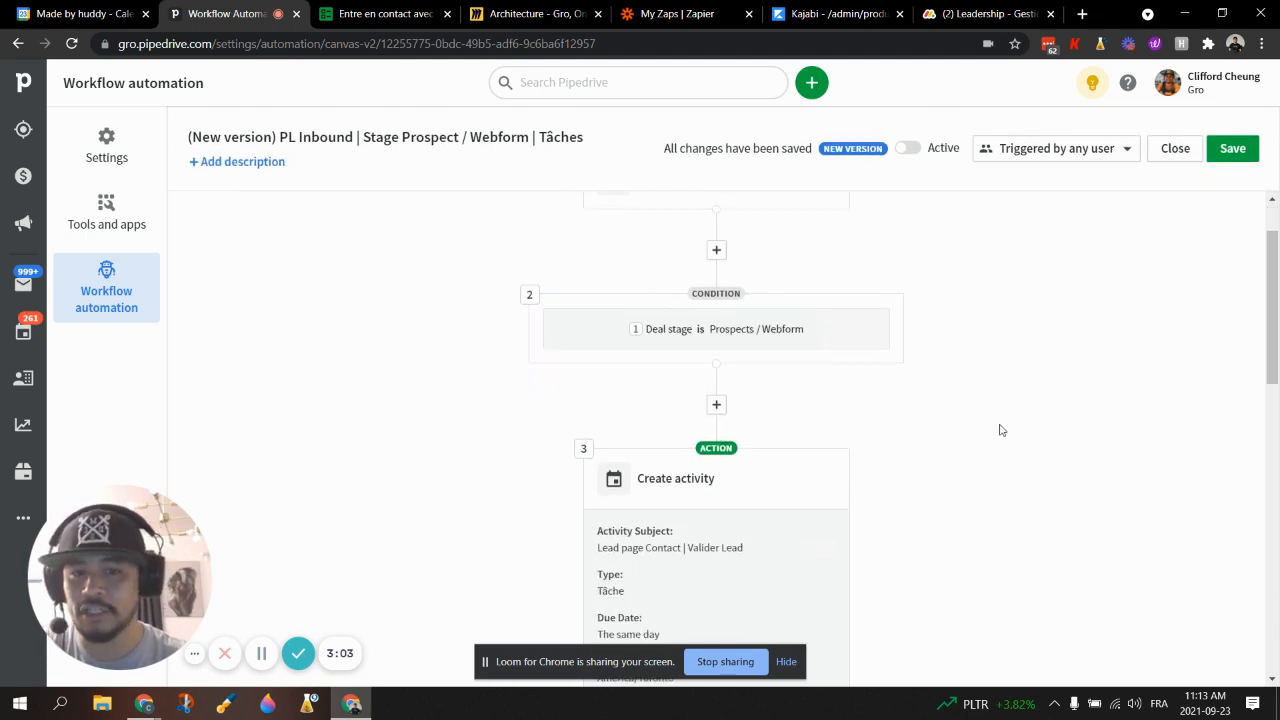
scroll(950, 412, "down", 1)
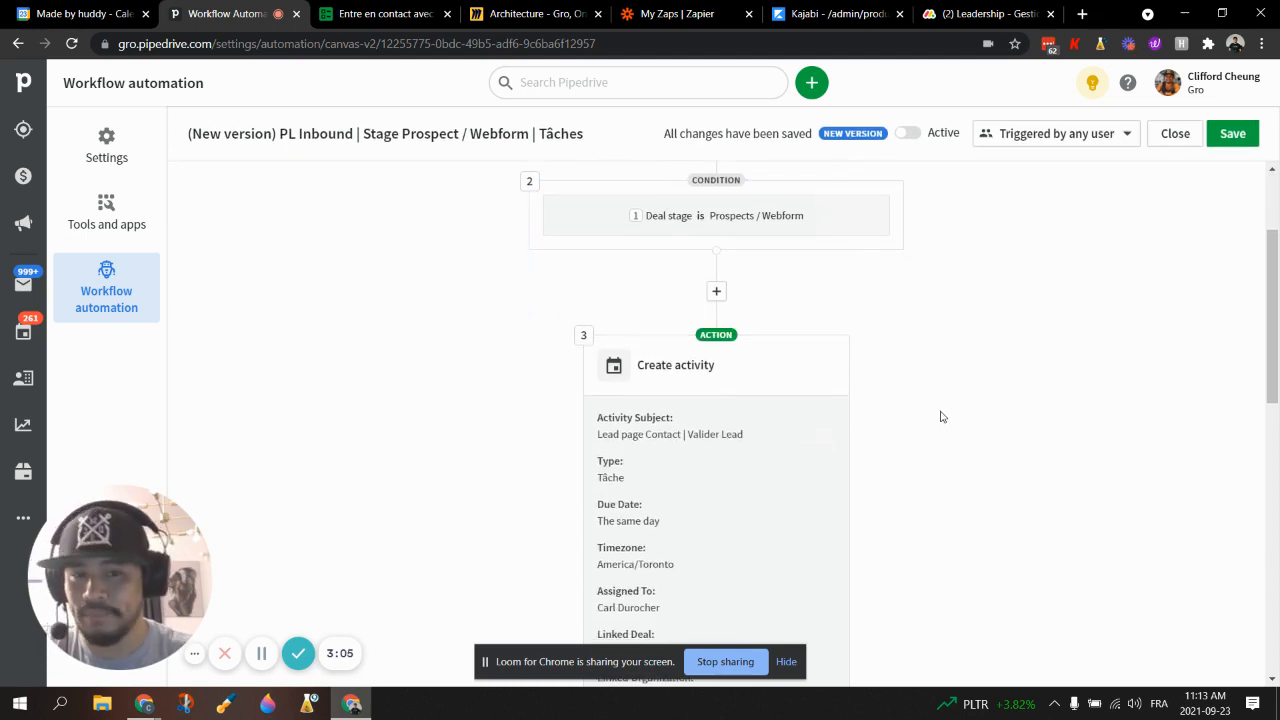
scroll(928, 408, "down", 2)
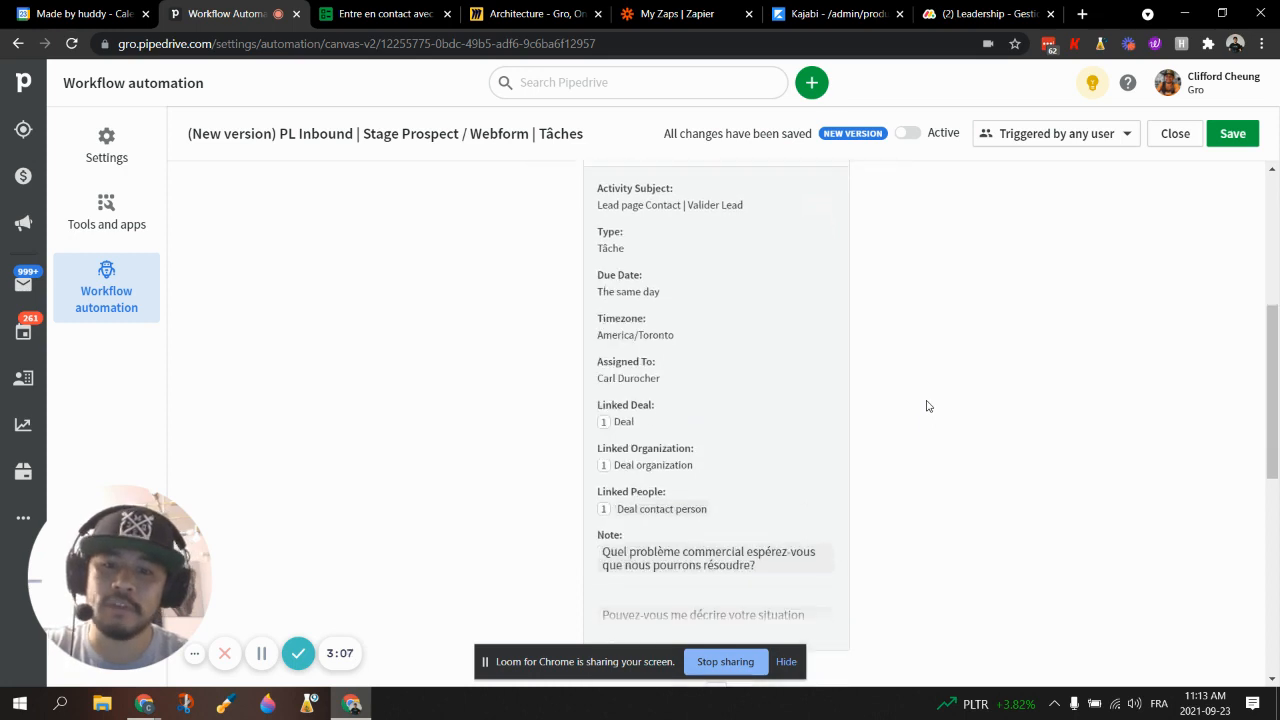
Open the Create activity action for editing, check which activity fields are selected, and return to the field values
scroll(928, 406, "up", 1)
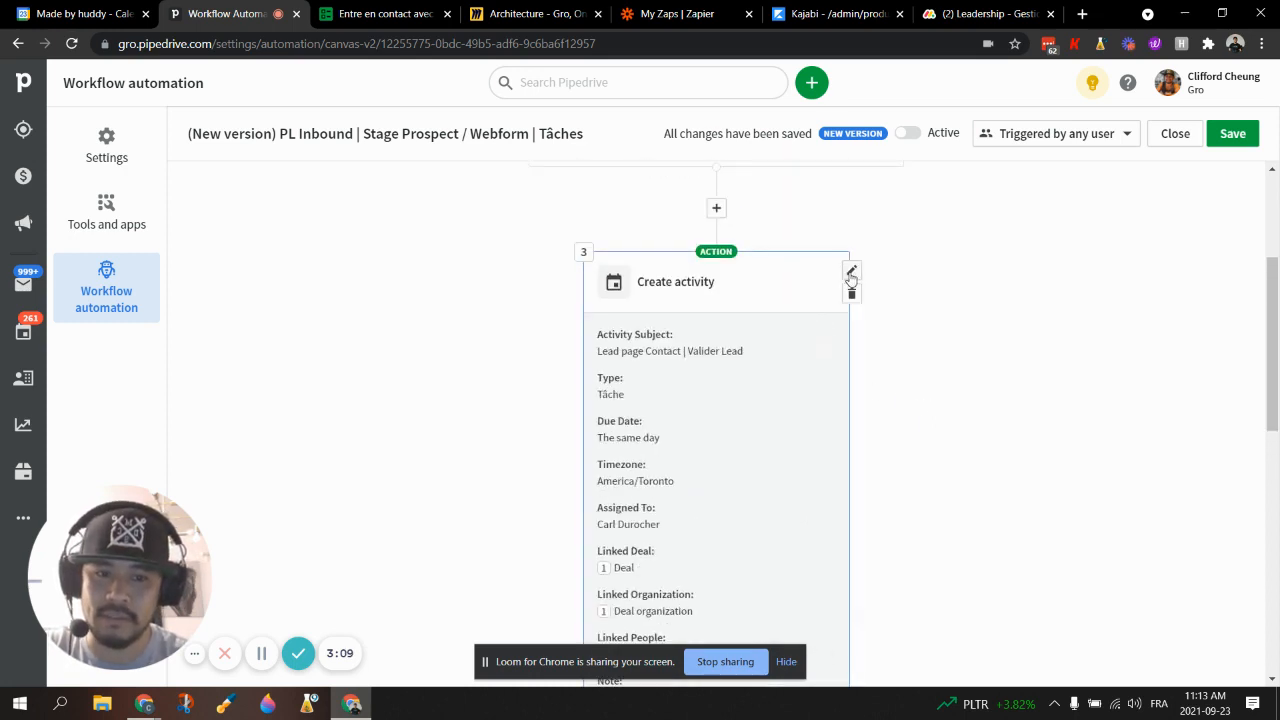
left_click(852, 274)
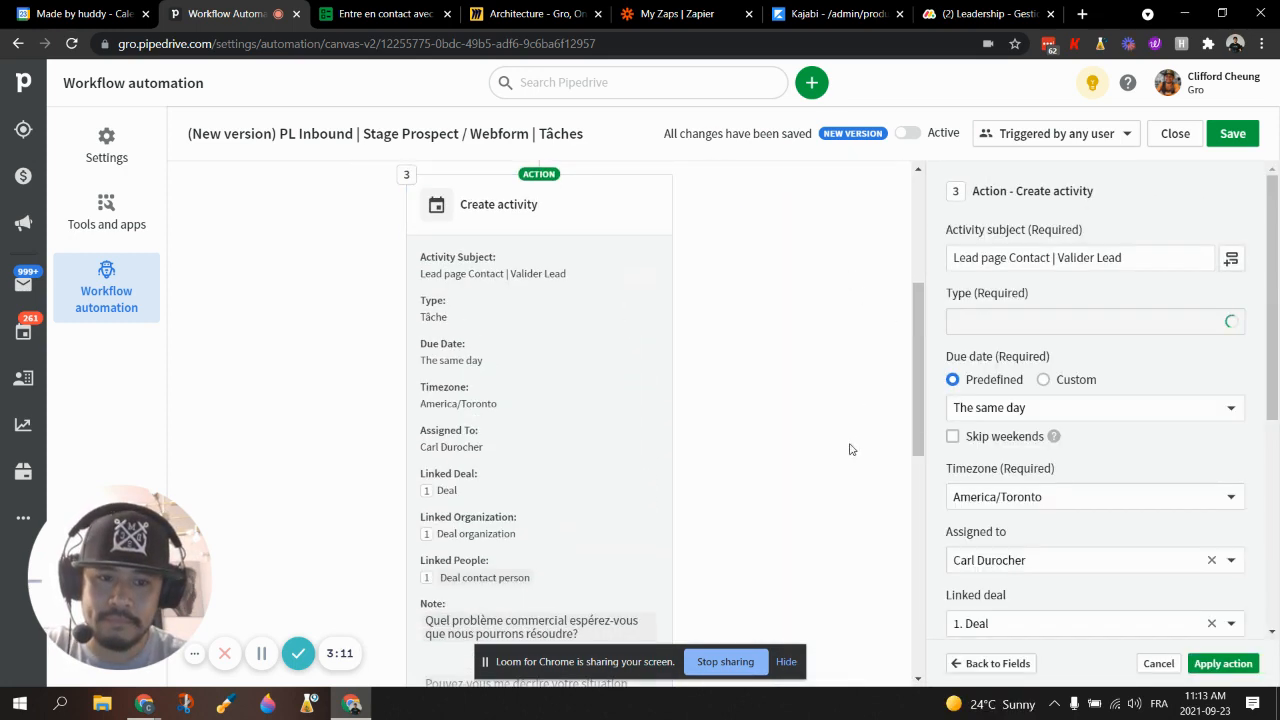
scroll(817, 480, "down", 2)
scroll(815, 475, "up", 3)
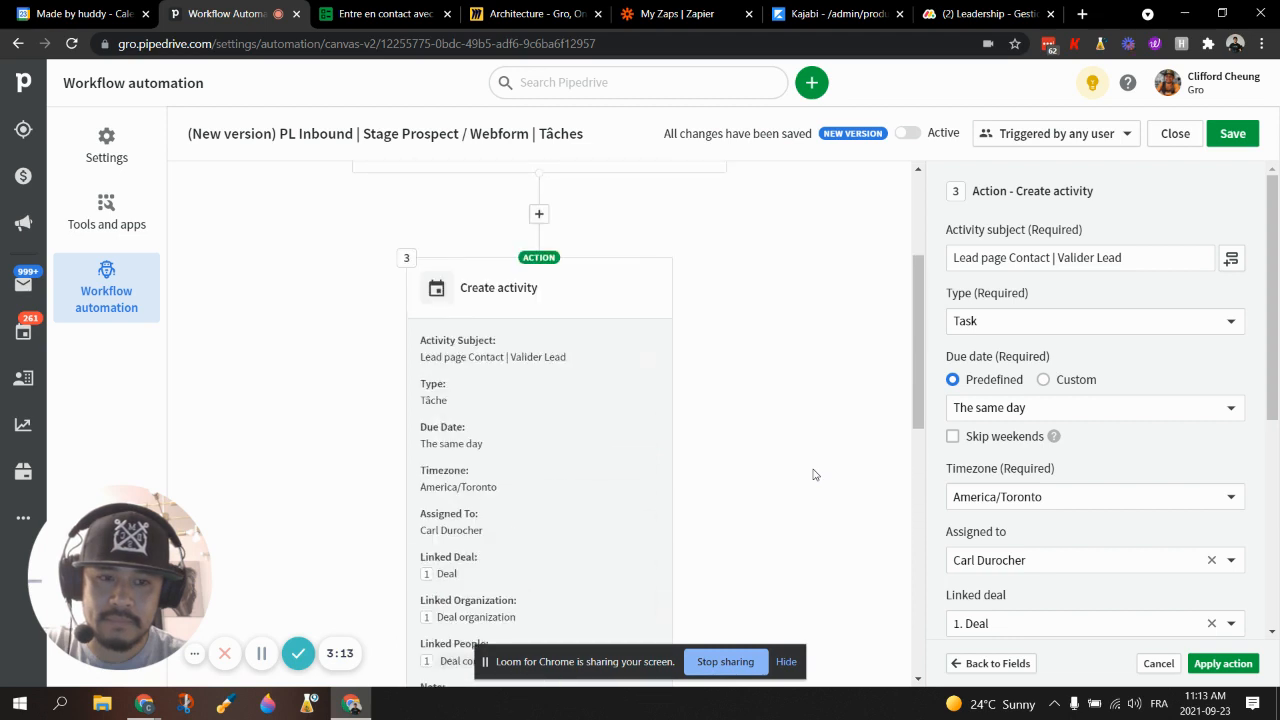
left_click(997, 665)
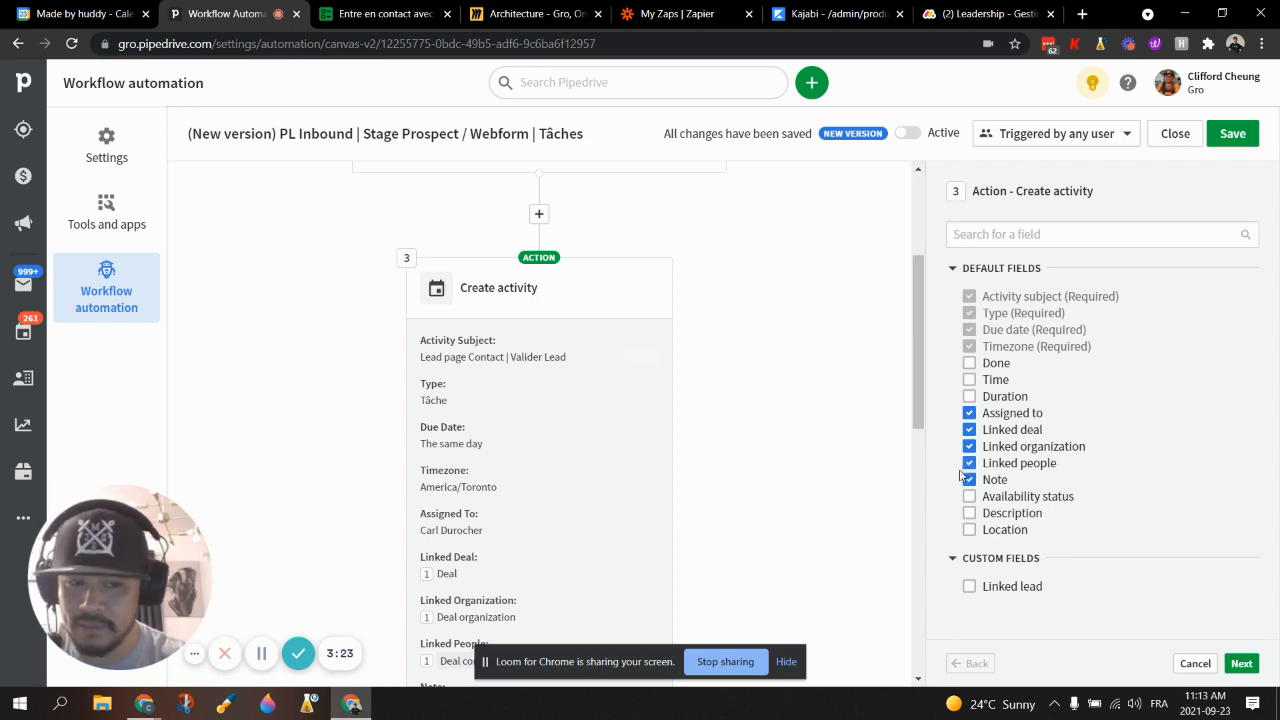
left_click(1241, 663)
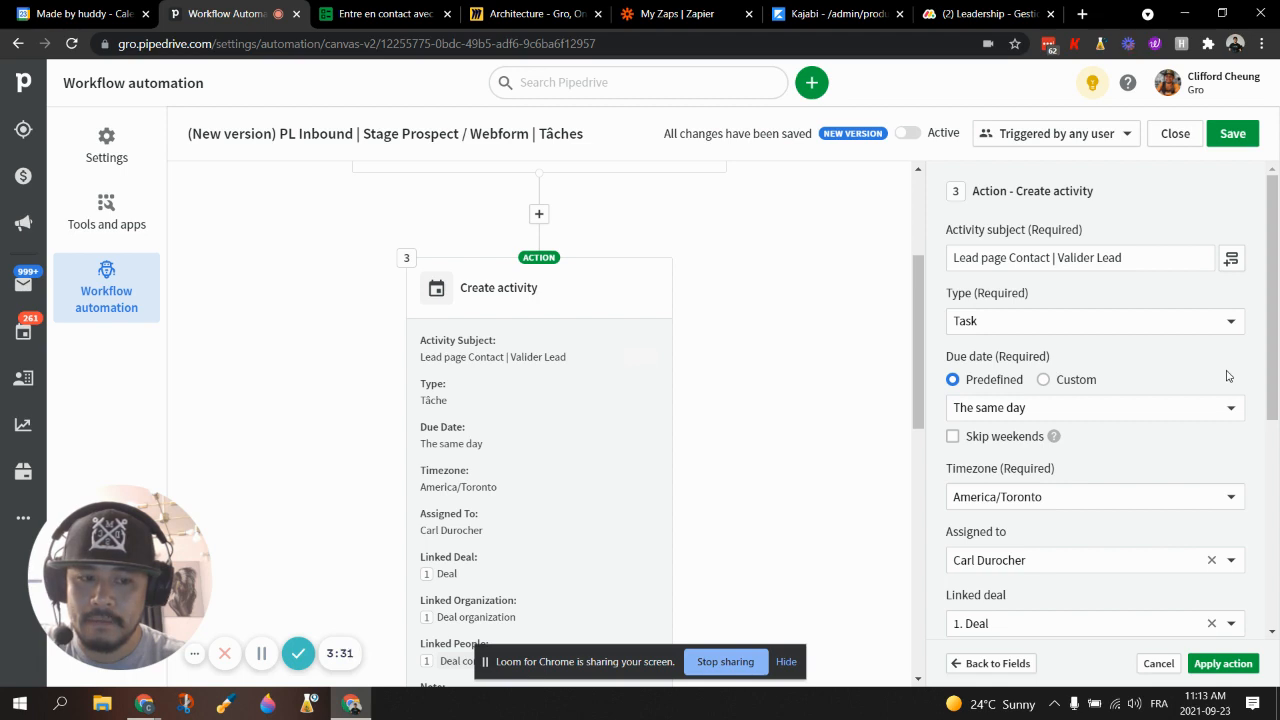
Examine the activity's due date, timezone, assignee, linked deal, organization, people and note settings
scroll(1228, 376, "down", 2)
scroll(1229, 409, "up", 1)
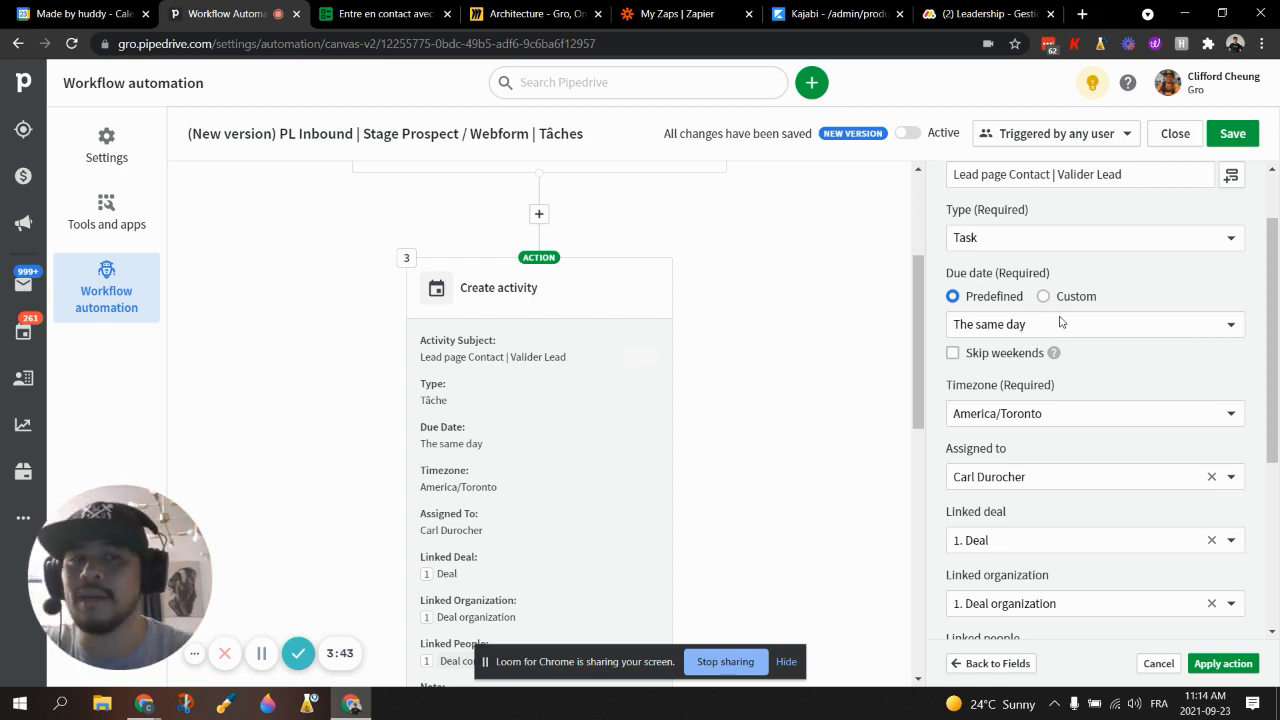
scroll(1078, 345, "down", 1)
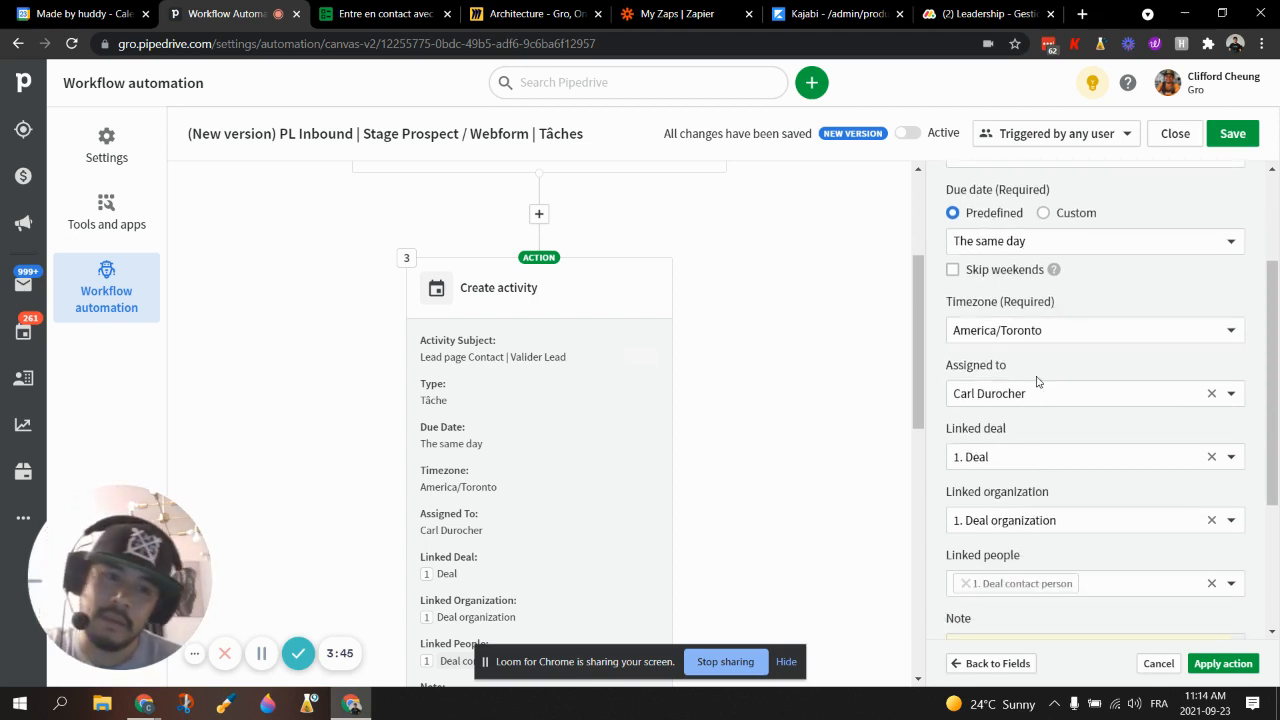
scroll(1067, 363, "down", 1)
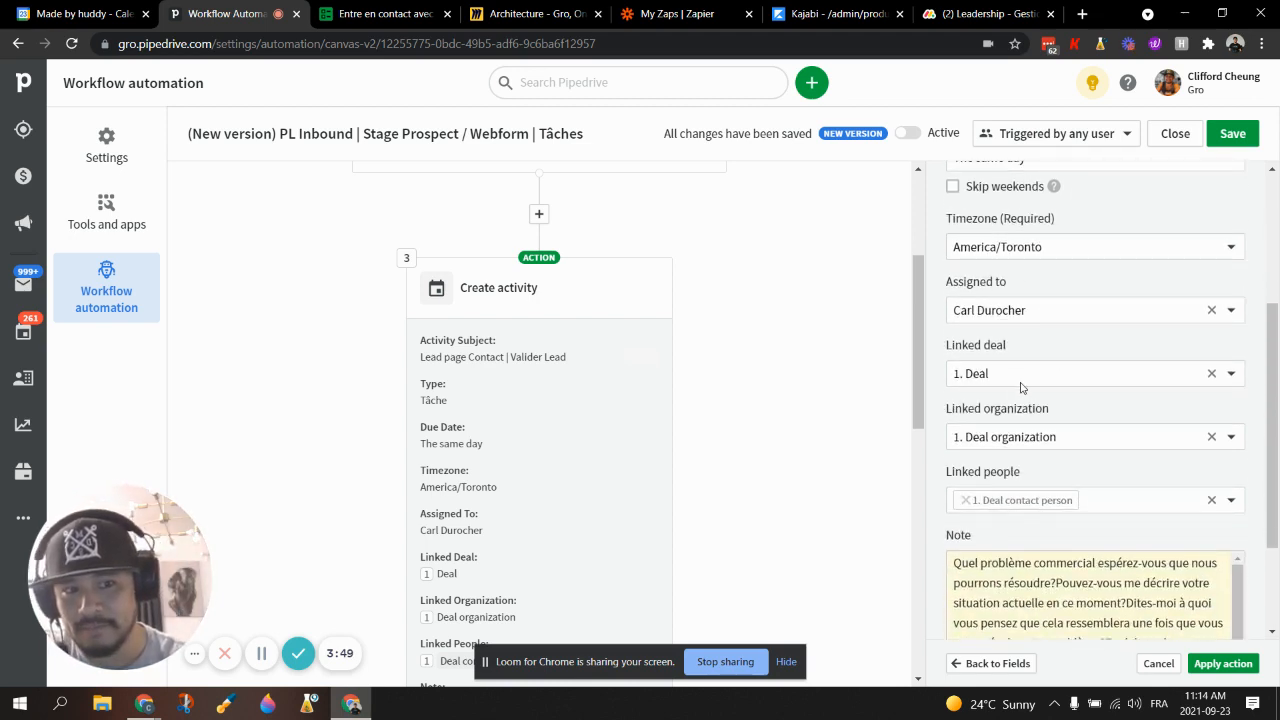
scroll(857, 385, "up", 3)
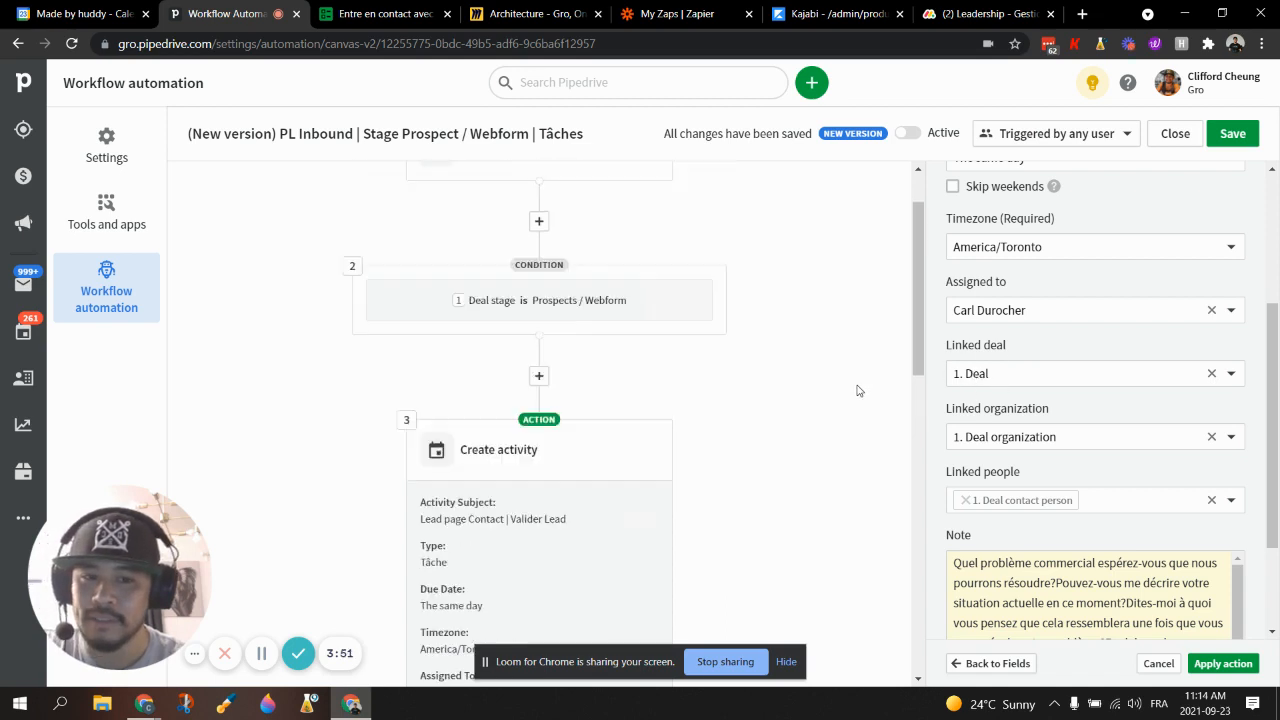
scroll(1100, 520, "down", 2)
scroll(1100, 520, "down", 1)
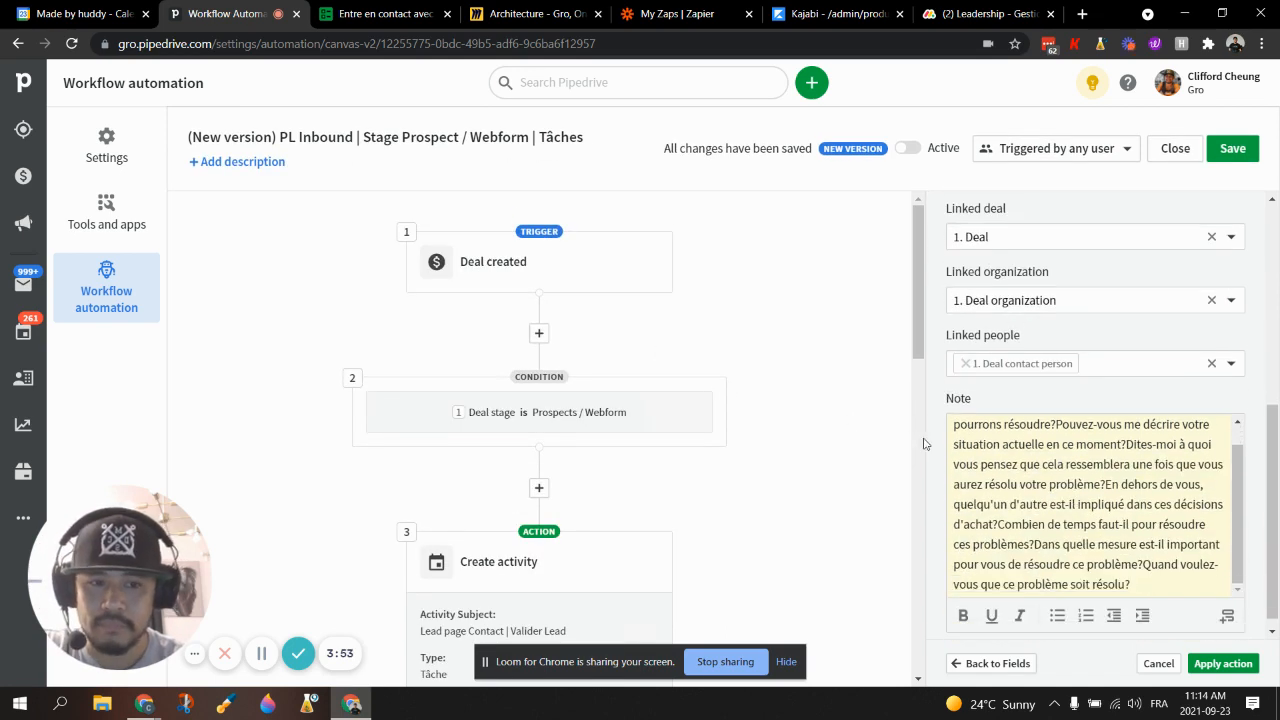
scroll(1020, 310, "up", 1)
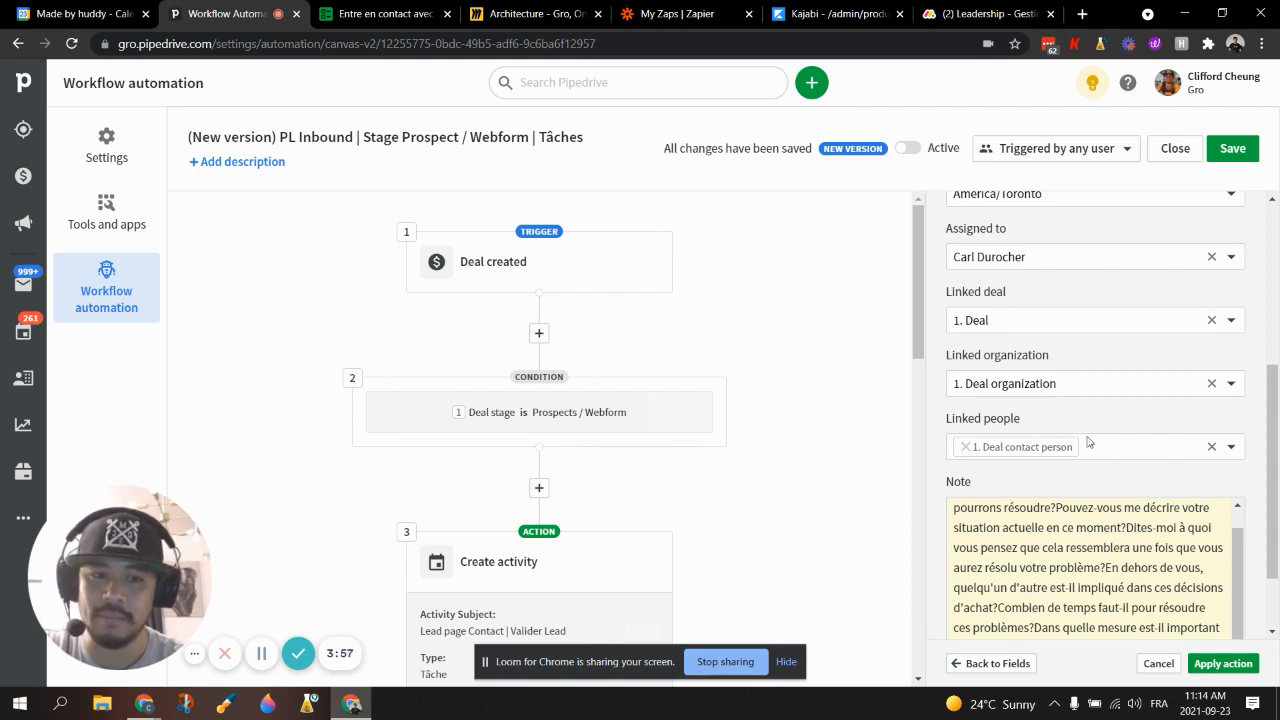
scroll(780, 457, "down", 3)
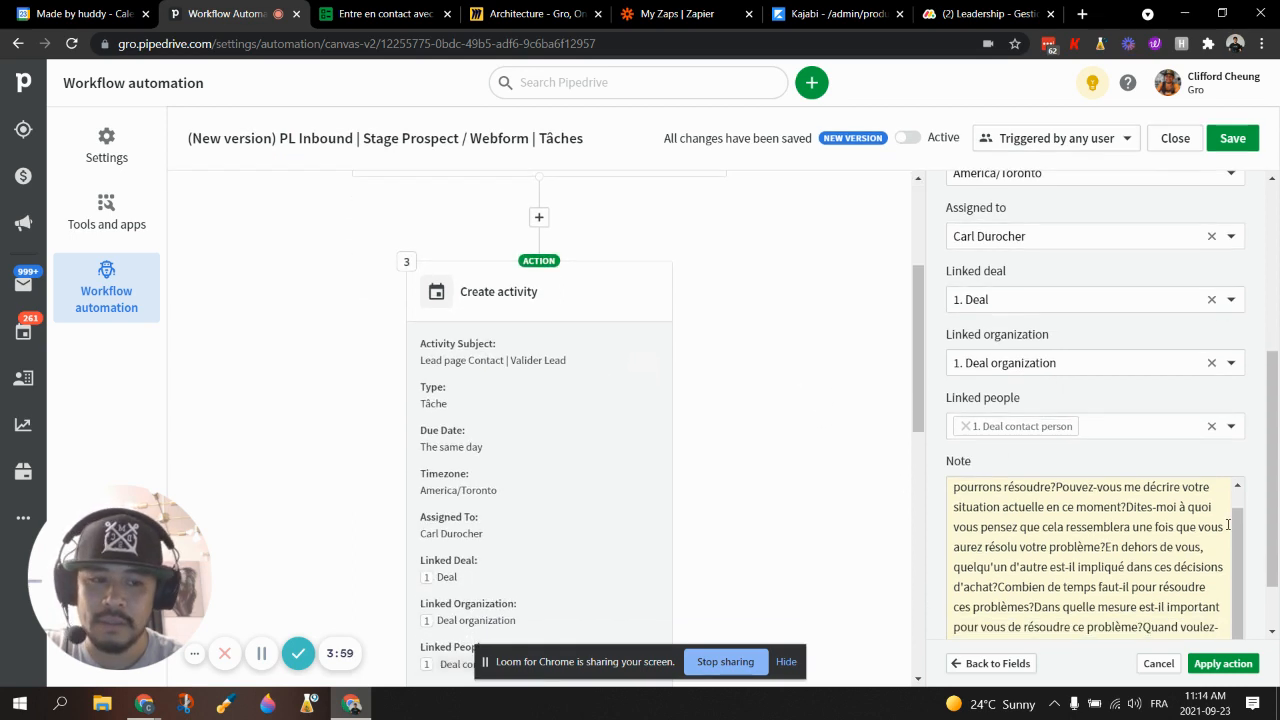
In the activity note, insert a blank line after the first question, ending "résoudre?", and the second, ending "en ce moment?"
scroll(1243, 513, "down", 1)
left_click_drag(1242, 513, 1242, 461)
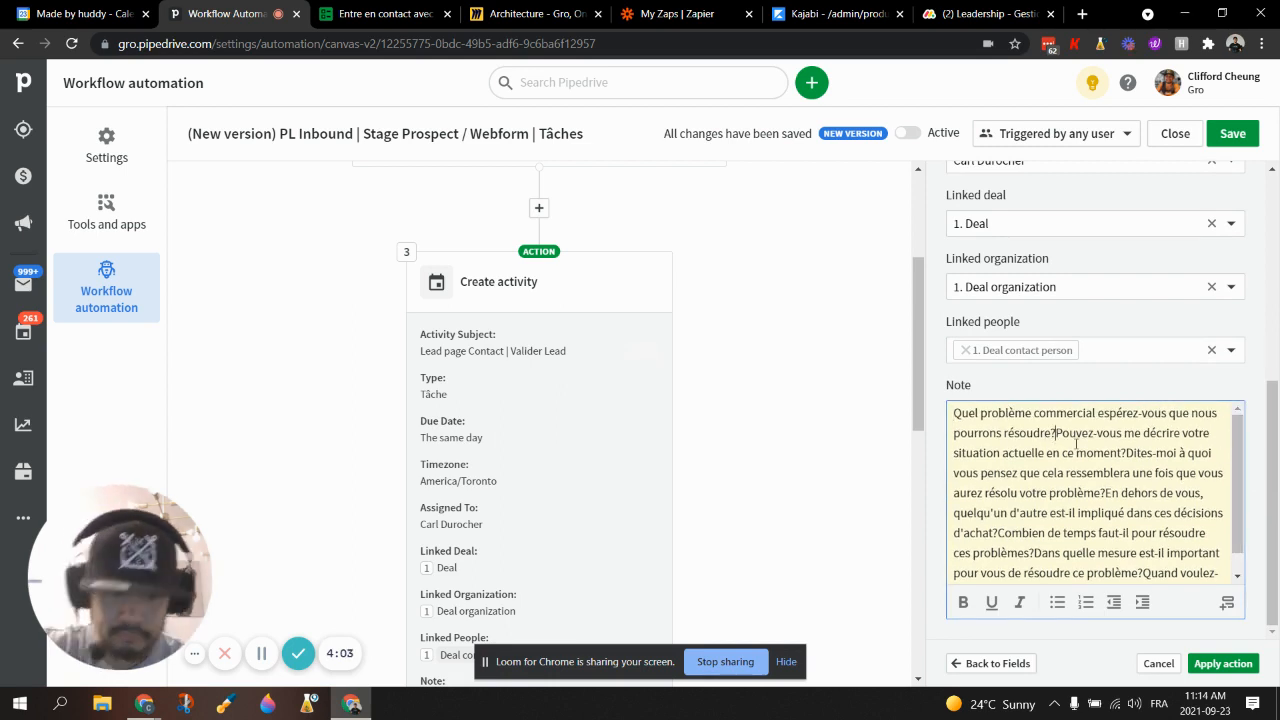
key("ctrl+shift+Home")
key("BackSpace")
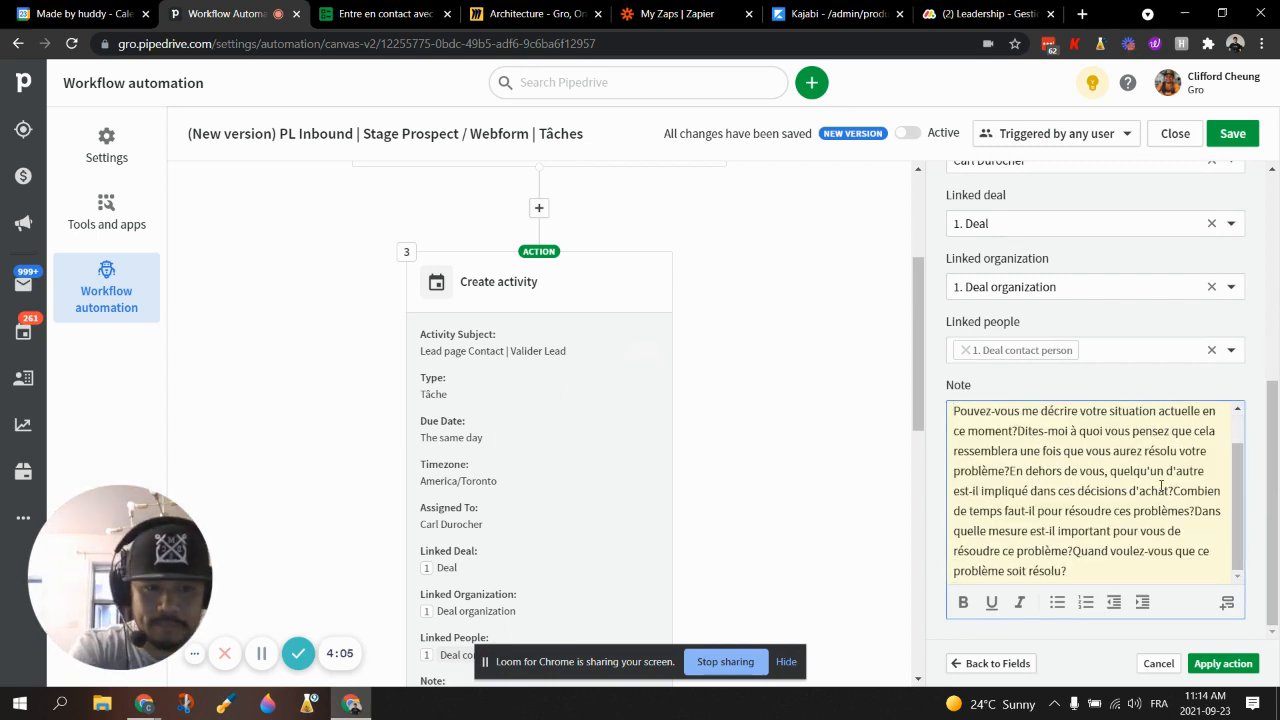
key("ctrl+z")
scroll(1083, 474, "down", 1)
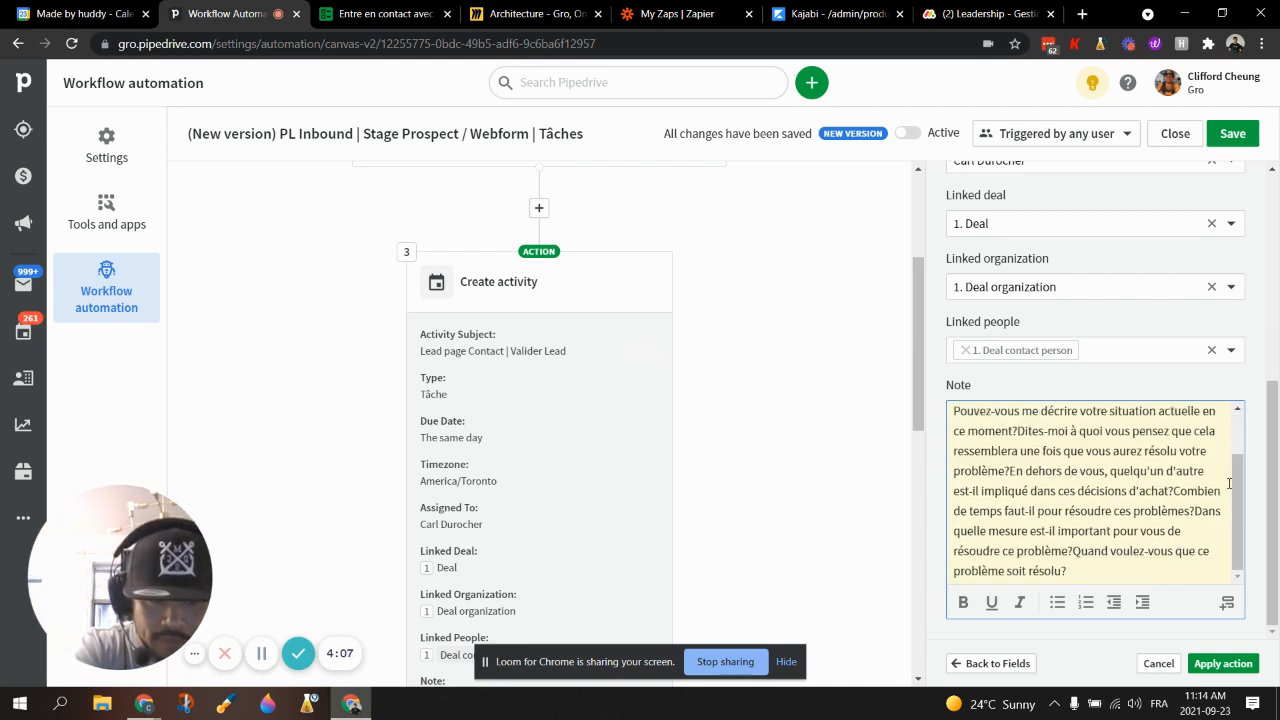
scroll(1229, 483, "up", 2)
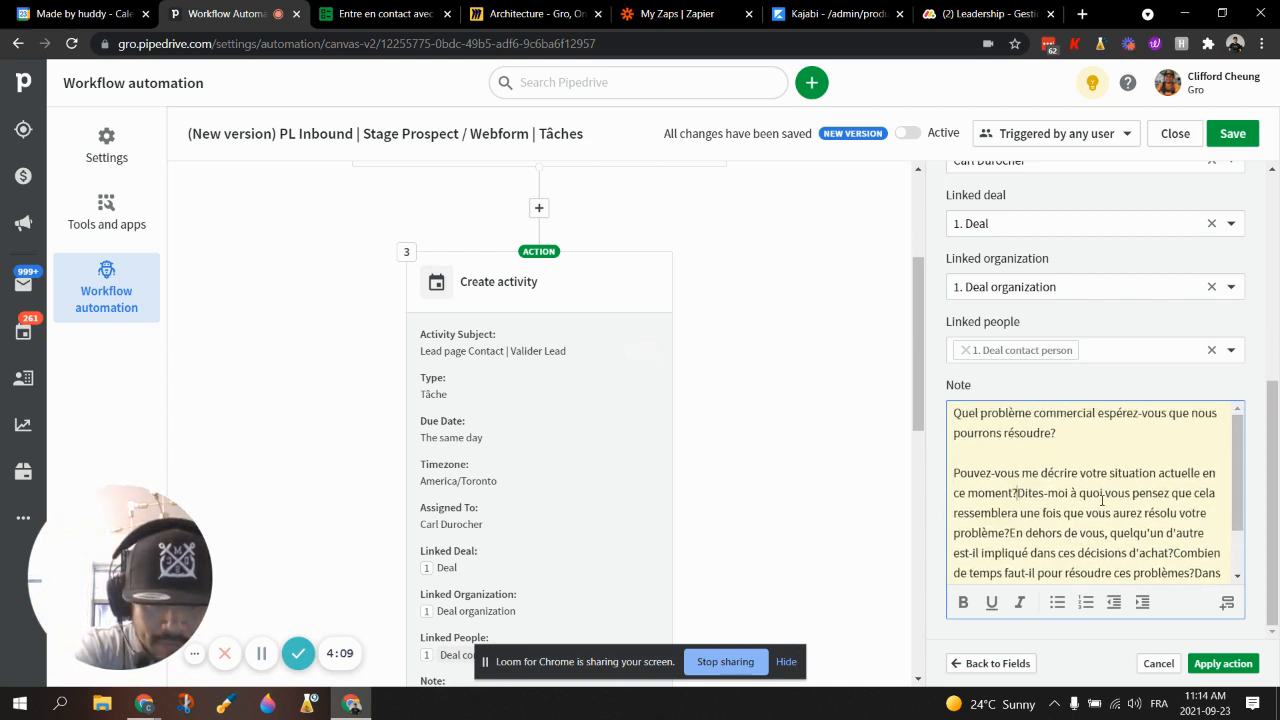
key("Return")
key("Return")
scroll(1212, 531, "up", 1)
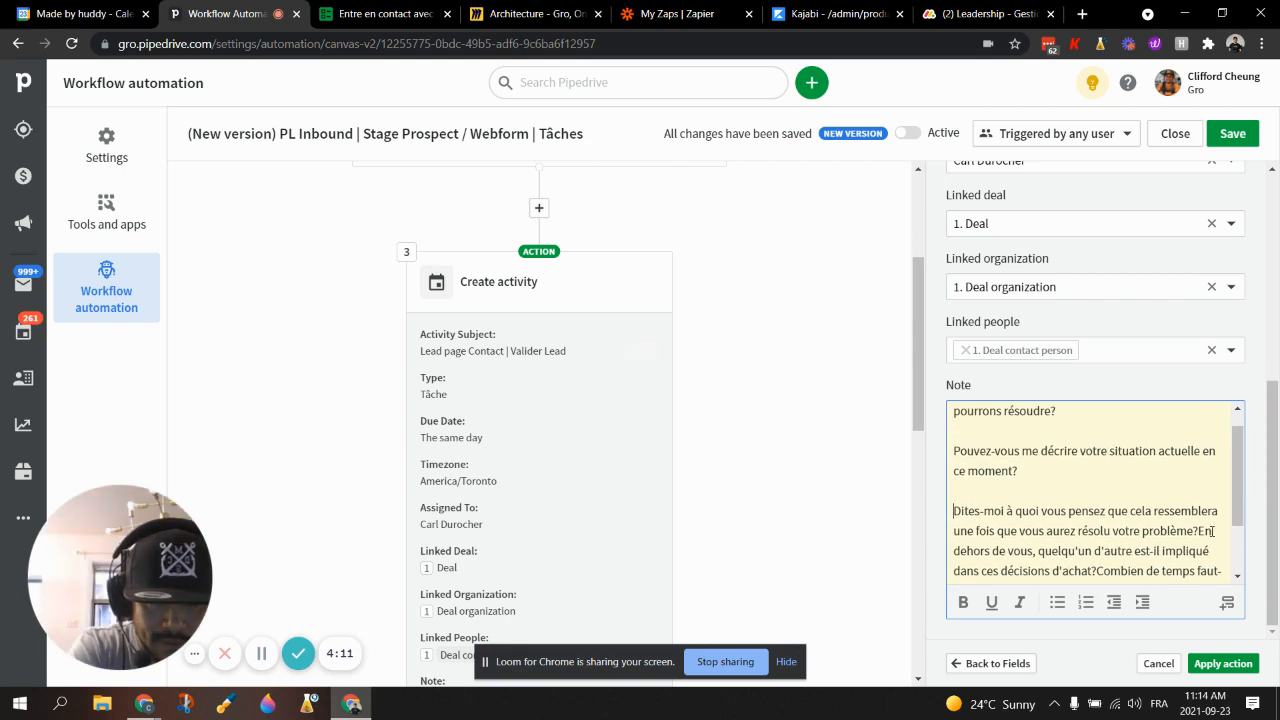
In the note, insert blank lines after the questions ending "résolu votre problème?", "décisions d'achat?" and "résoudre ces problèmes?"
left_click(1199, 531)
scroll(1198, 520, "down", 1)
key("Return")
key("Return")
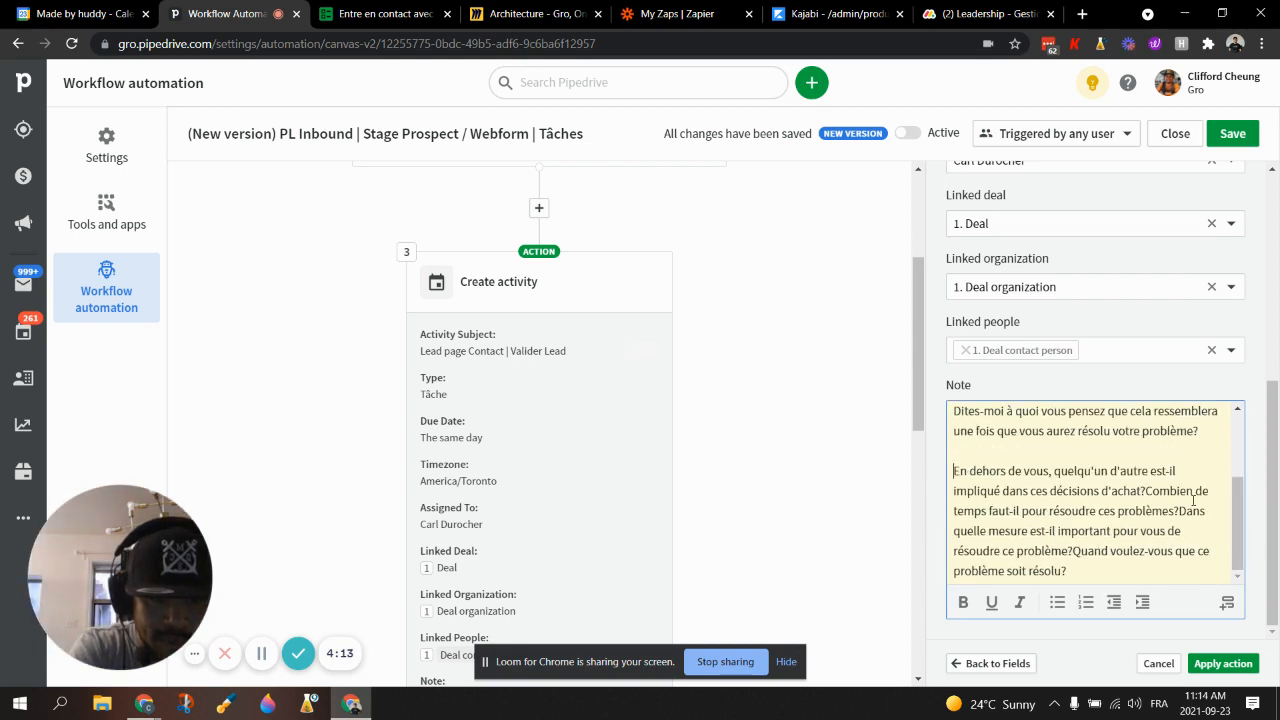
left_click(1144, 491)
key("Return")
key("Return")
scroll(1236, 516, "down", 1)
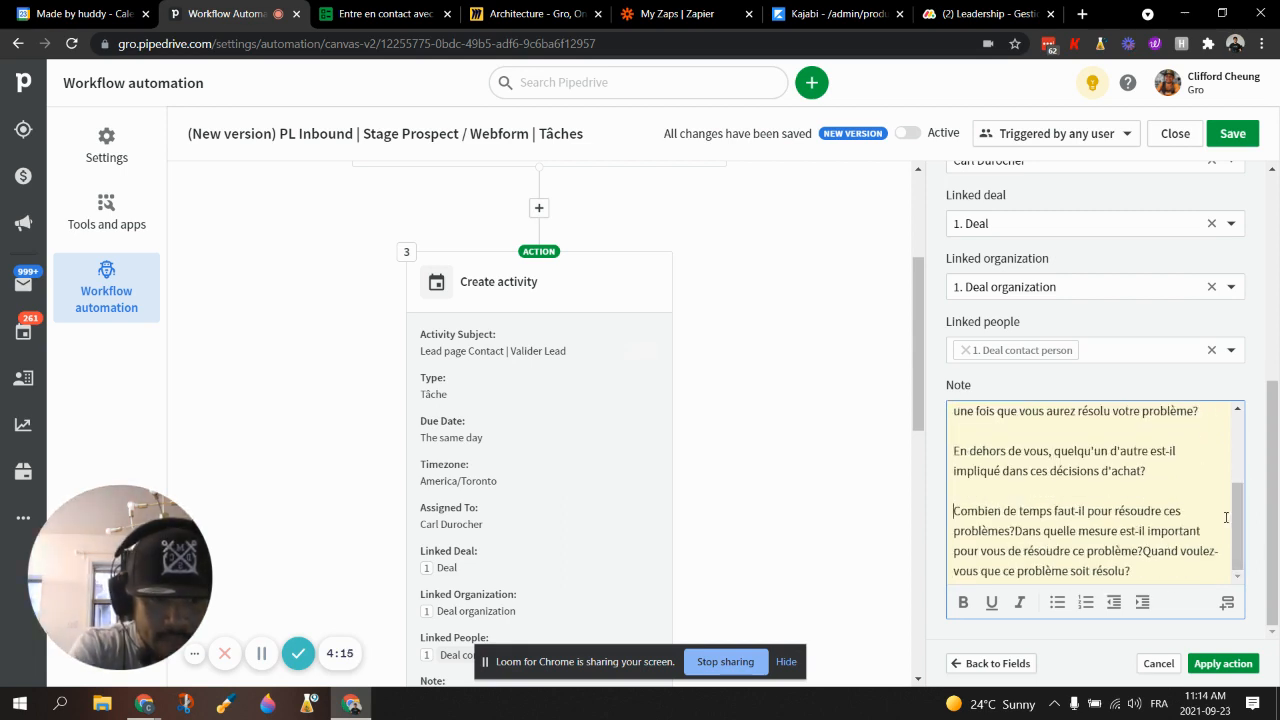
left_click(1014, 531)
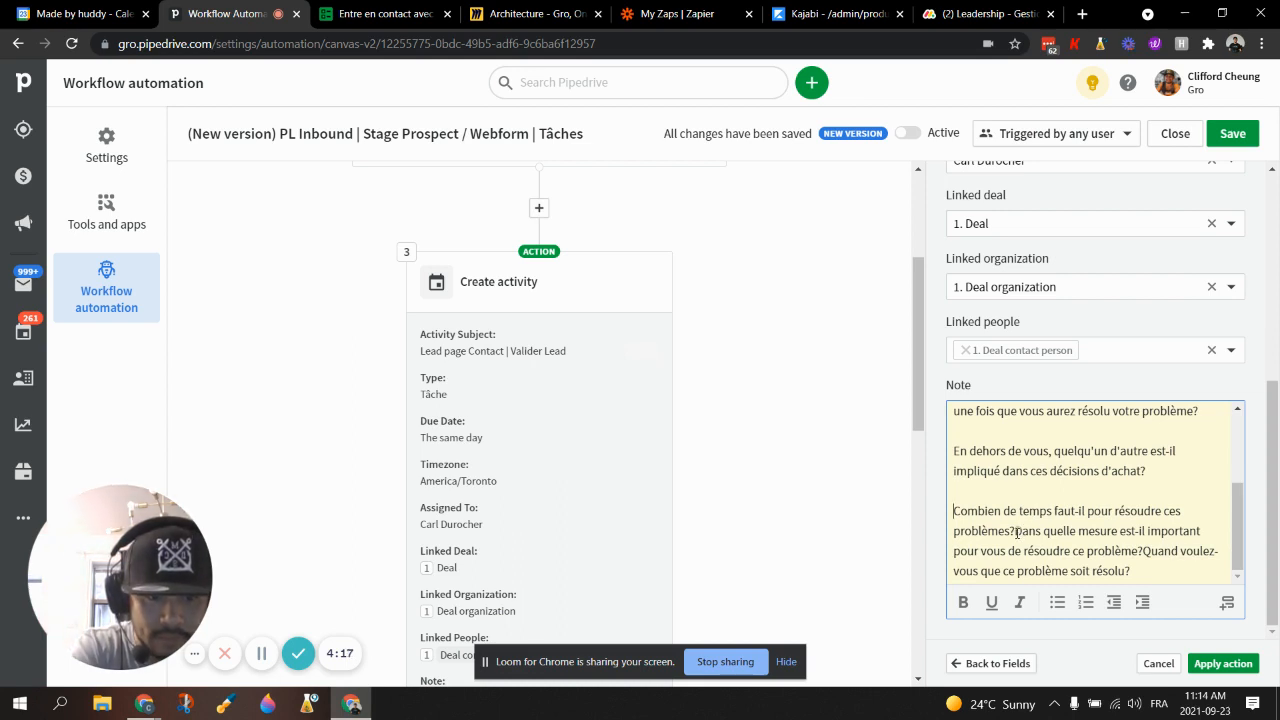
key("Return")
key("Return")
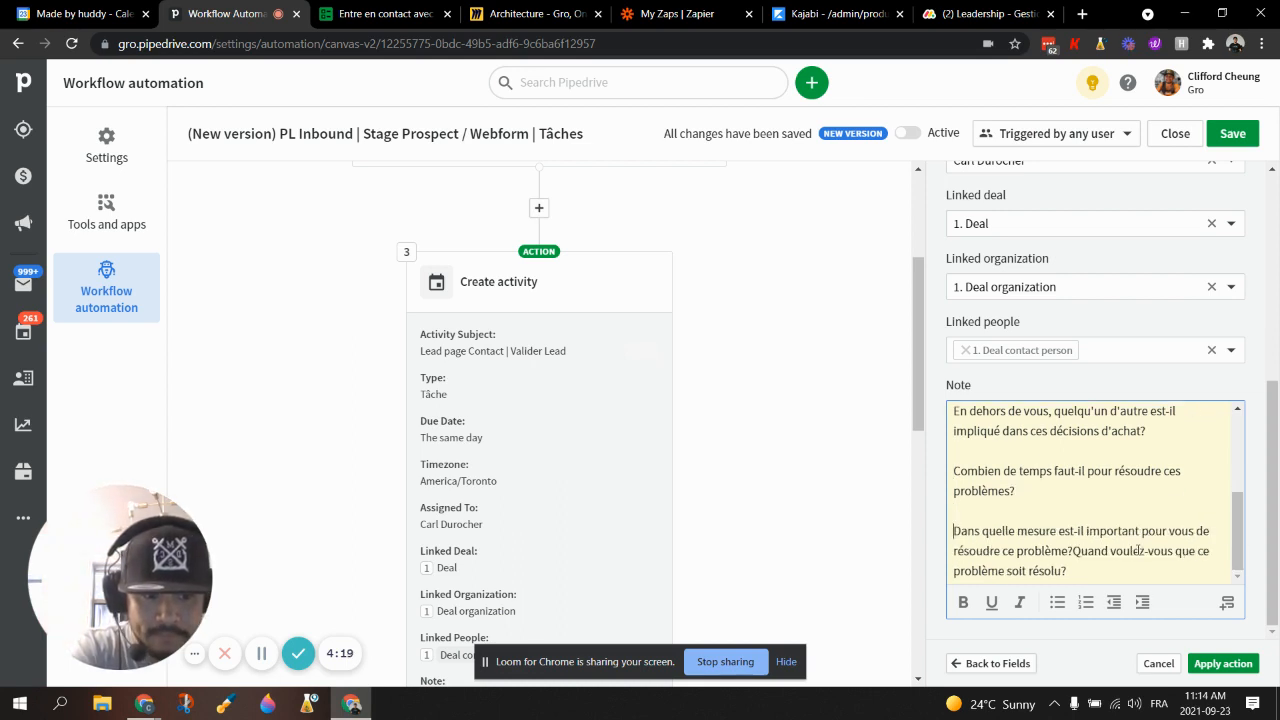
In the note, insert a blank line after the question ending "résoudre ce problème?", review the full note, and apply the Create activity action
left_click(1073, 551)
key("Return")
key("Return")
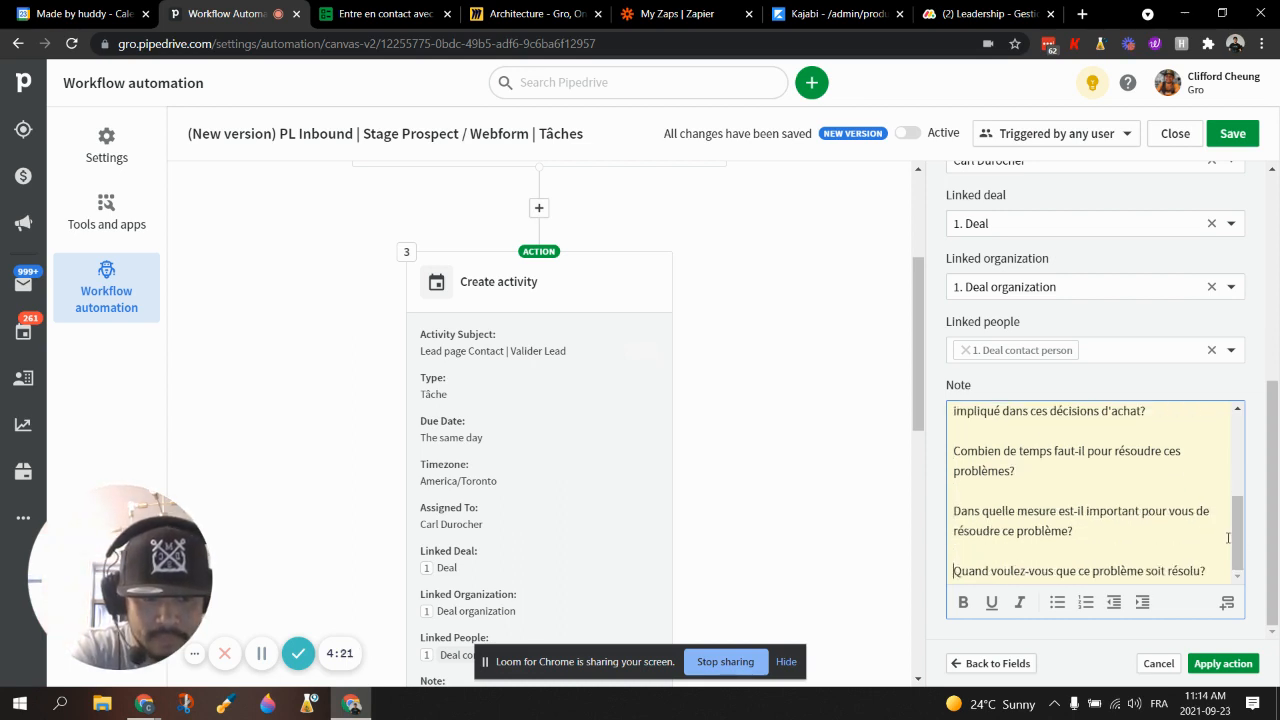
scroll(1244, 512, "up", 1)
left_click_drag(1242, 512, 1248, 444)
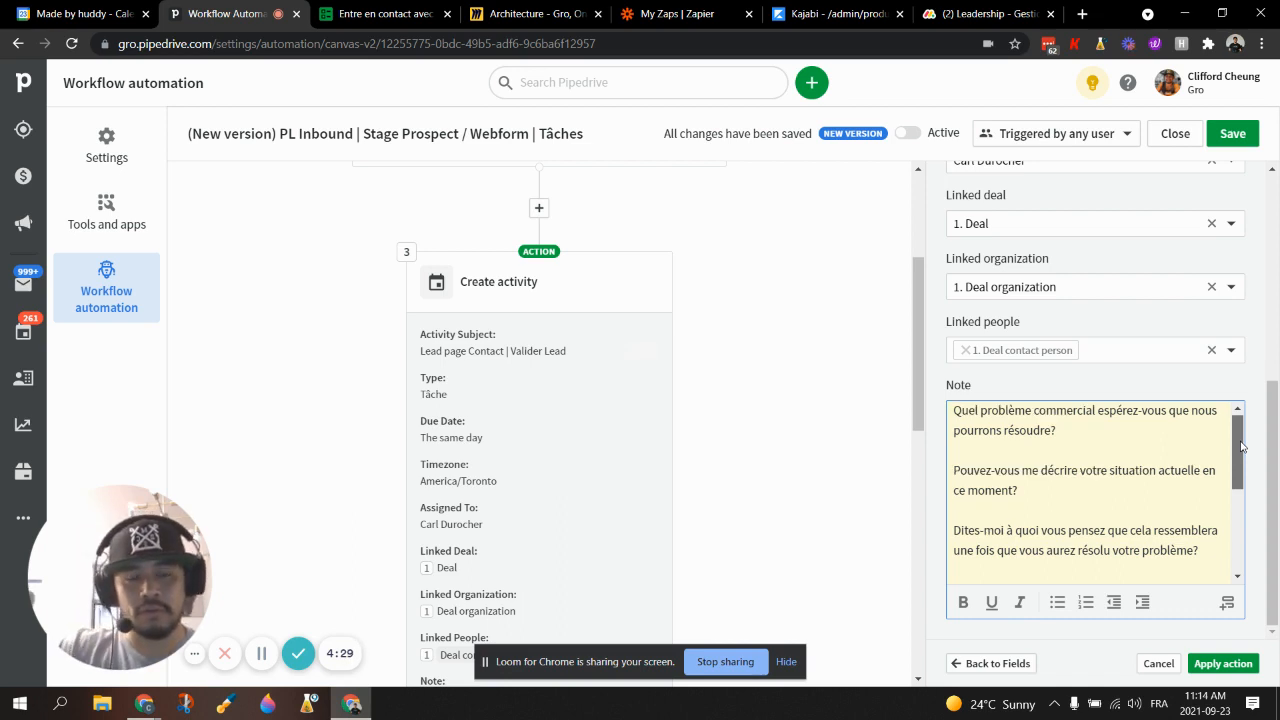
left_click_drag(1241, 446, 1246, 540)
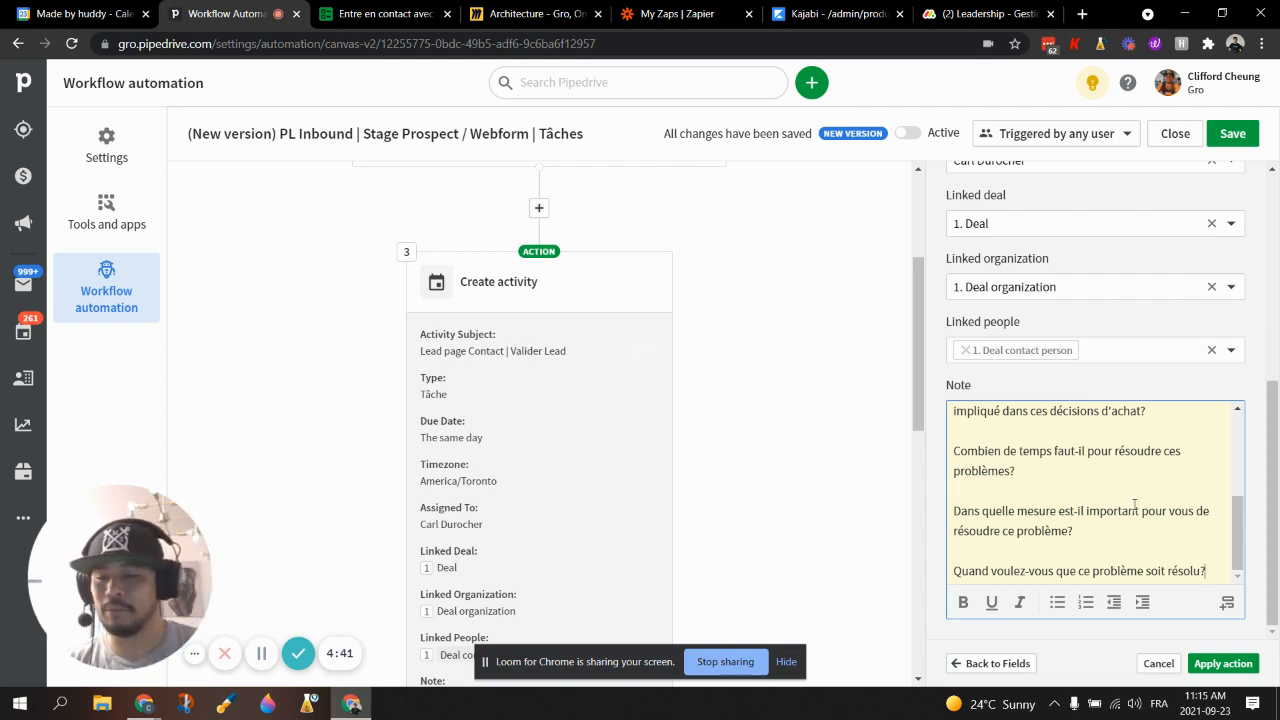
left_click(1222, 663)
Open the Send email using template action and examine its recipient, template choices, organization, person, signature and tracking settings
scroll(726, 336, "down", 5)
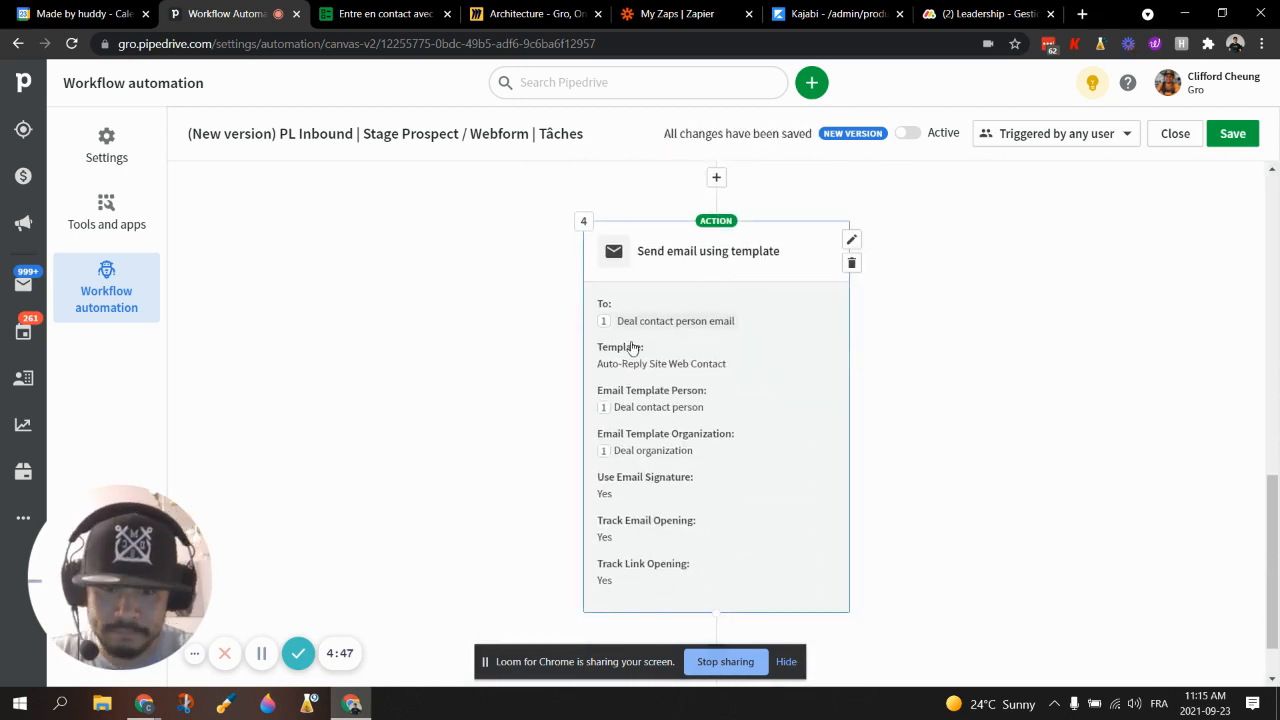
double_click(686, 257)
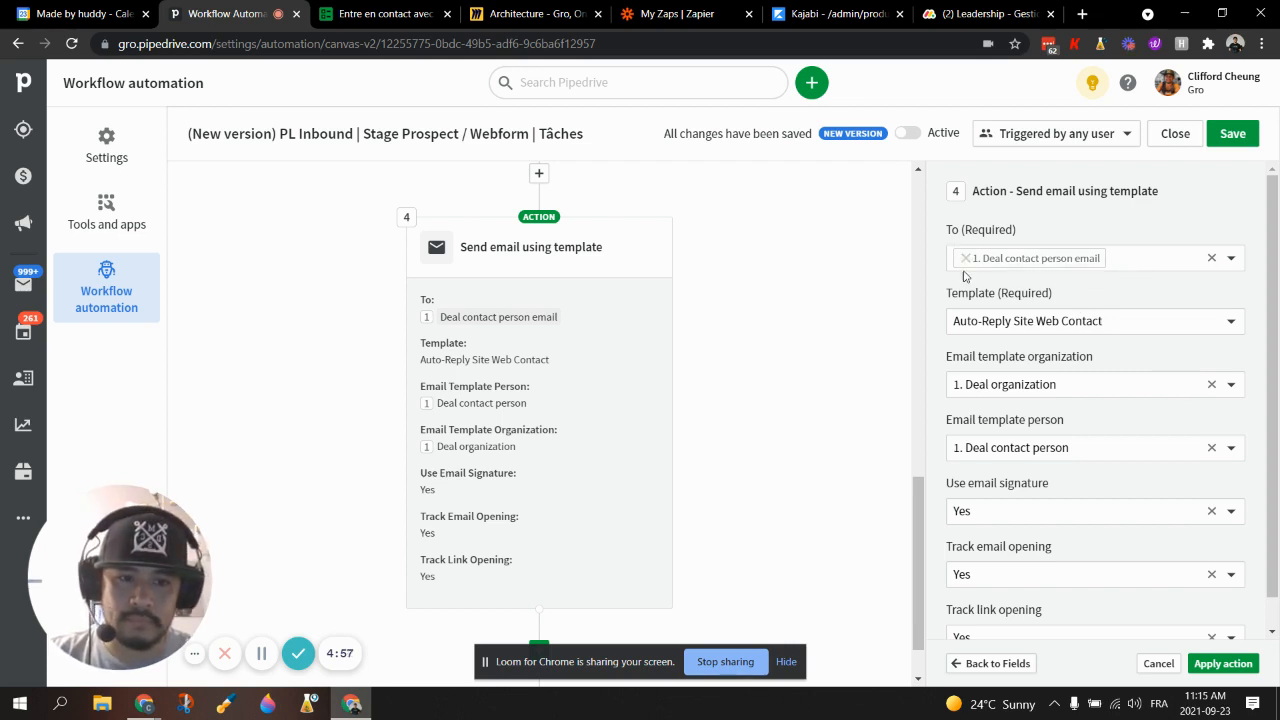
left_click(1037, 322)
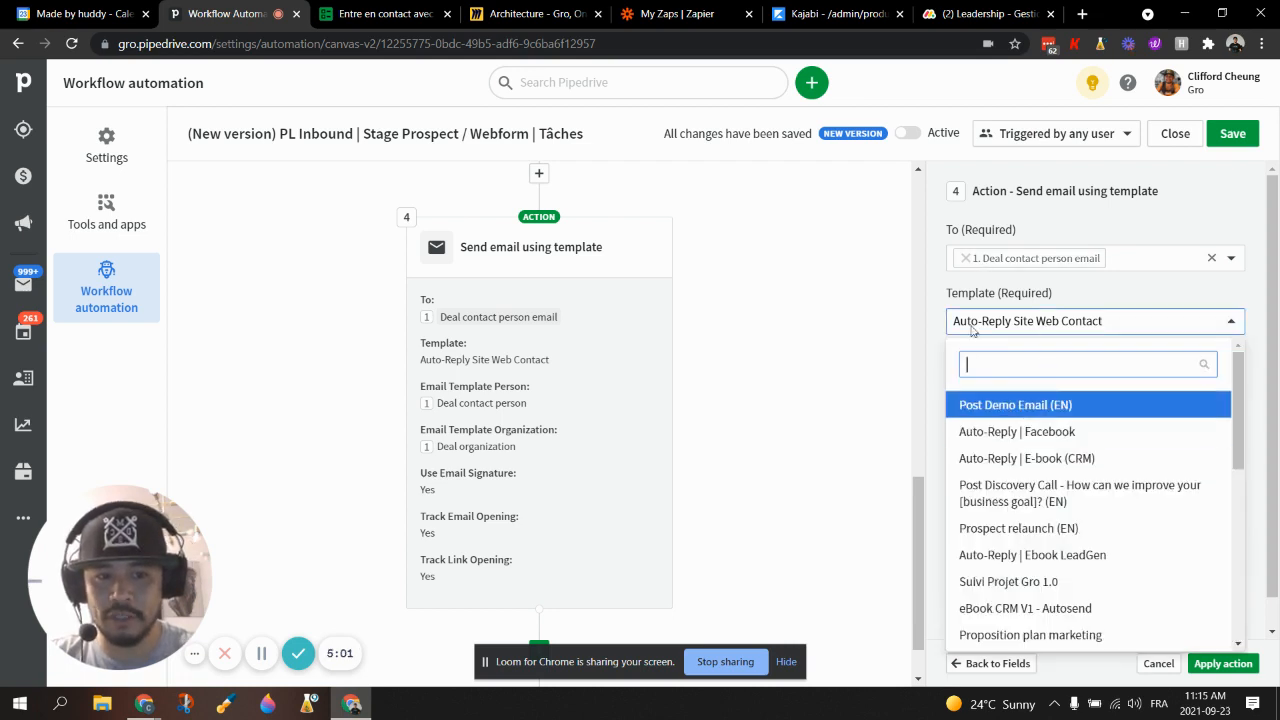
left_click(1137, 296)
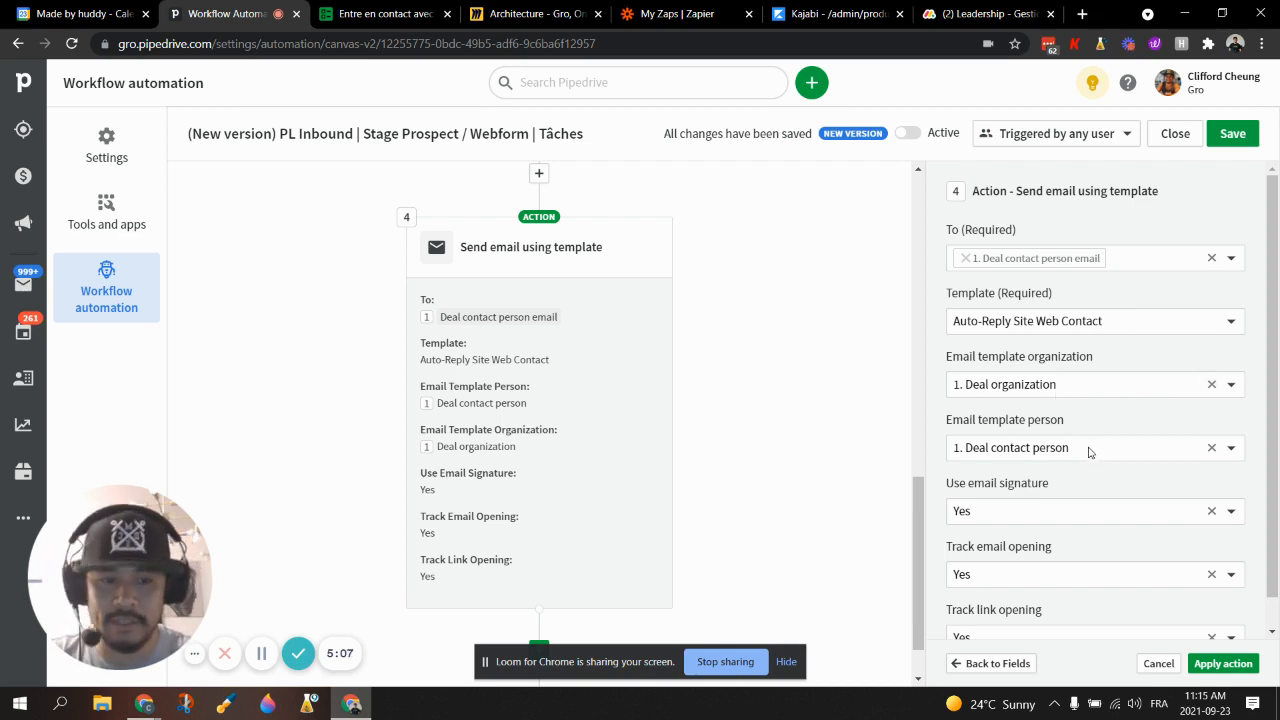
scroll(1125, 394, "down", 1)
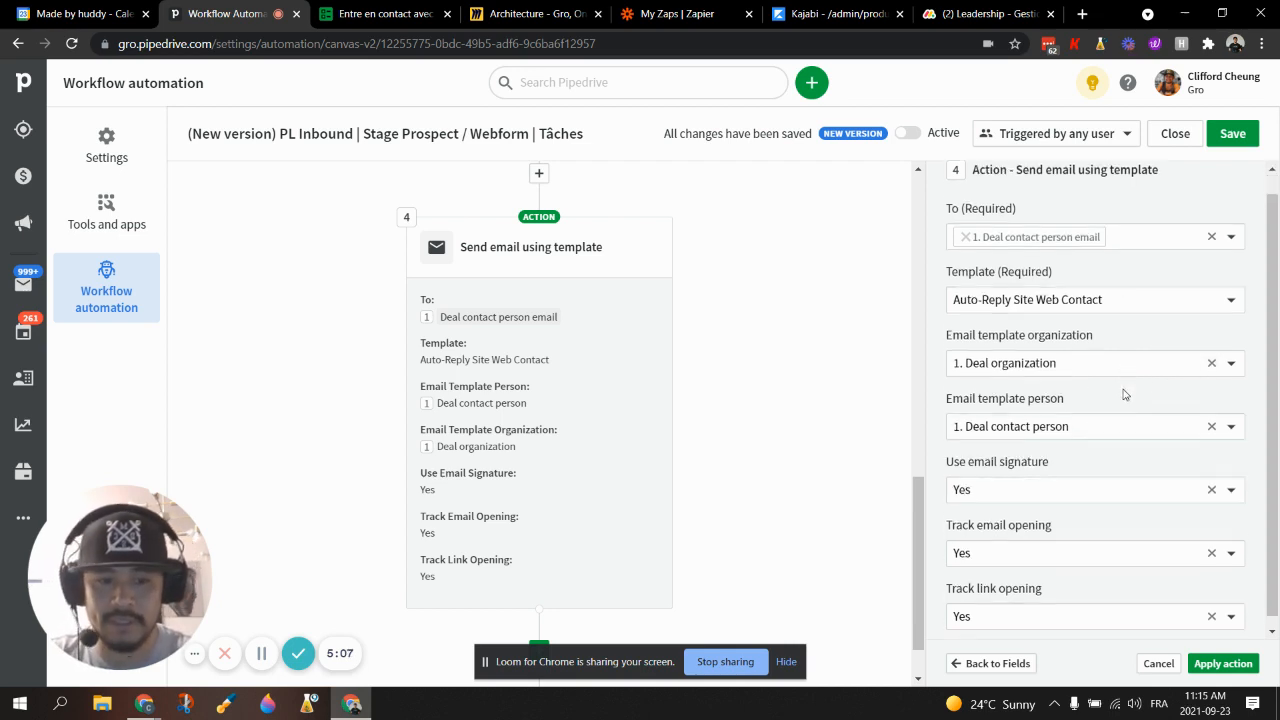
Check which fields are selected for the email action, especially email and link tracking, and apply the action
left_click(988, 663)
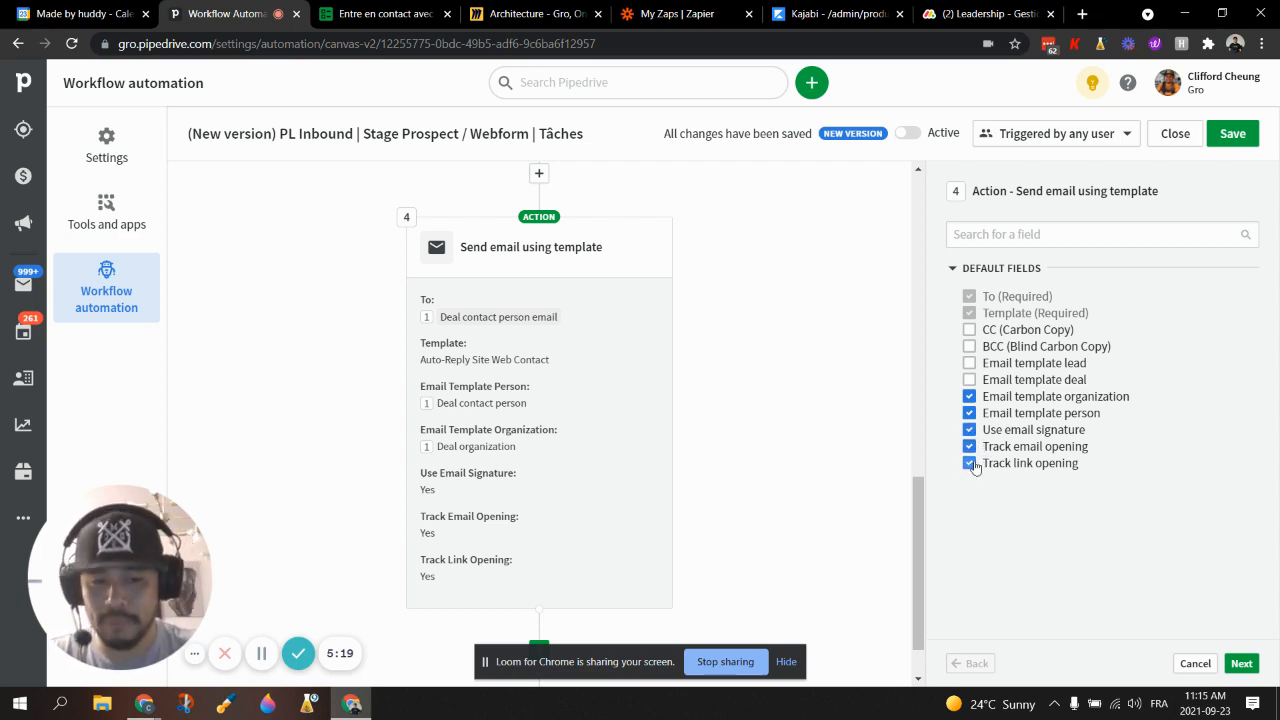
left_click_drag(1075, 465, 958, 450)
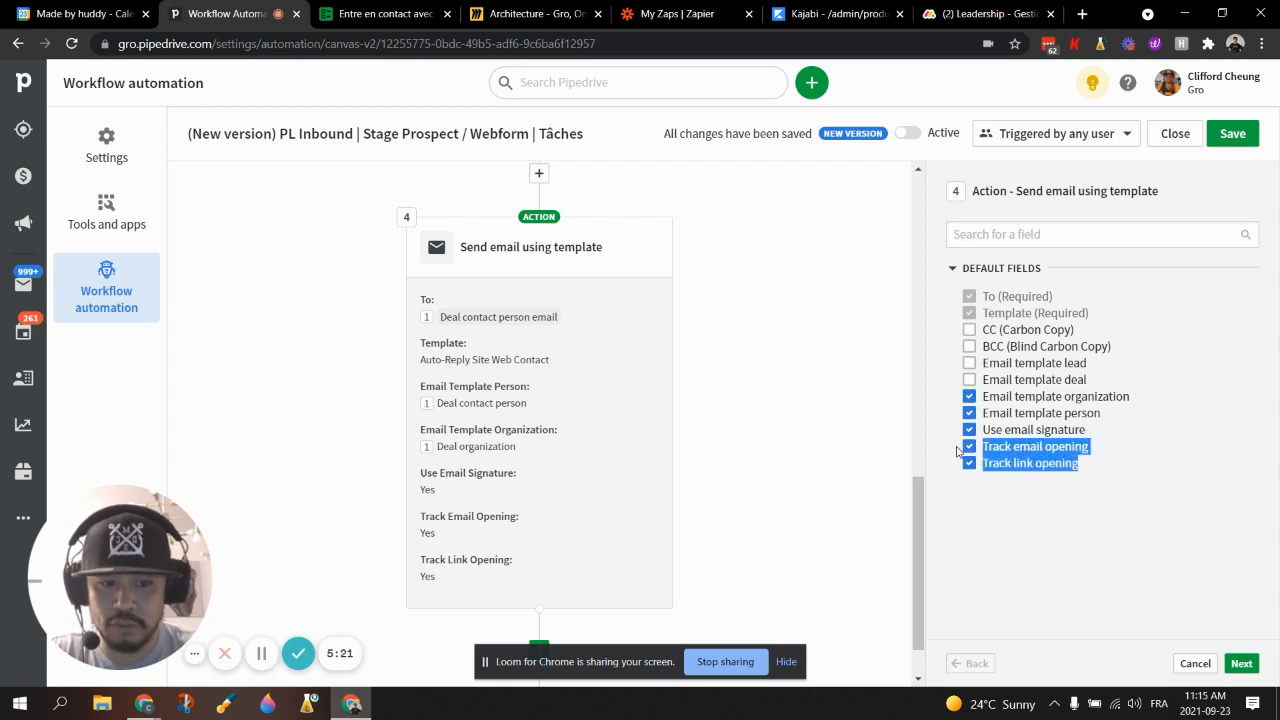
left_click(957, 451)
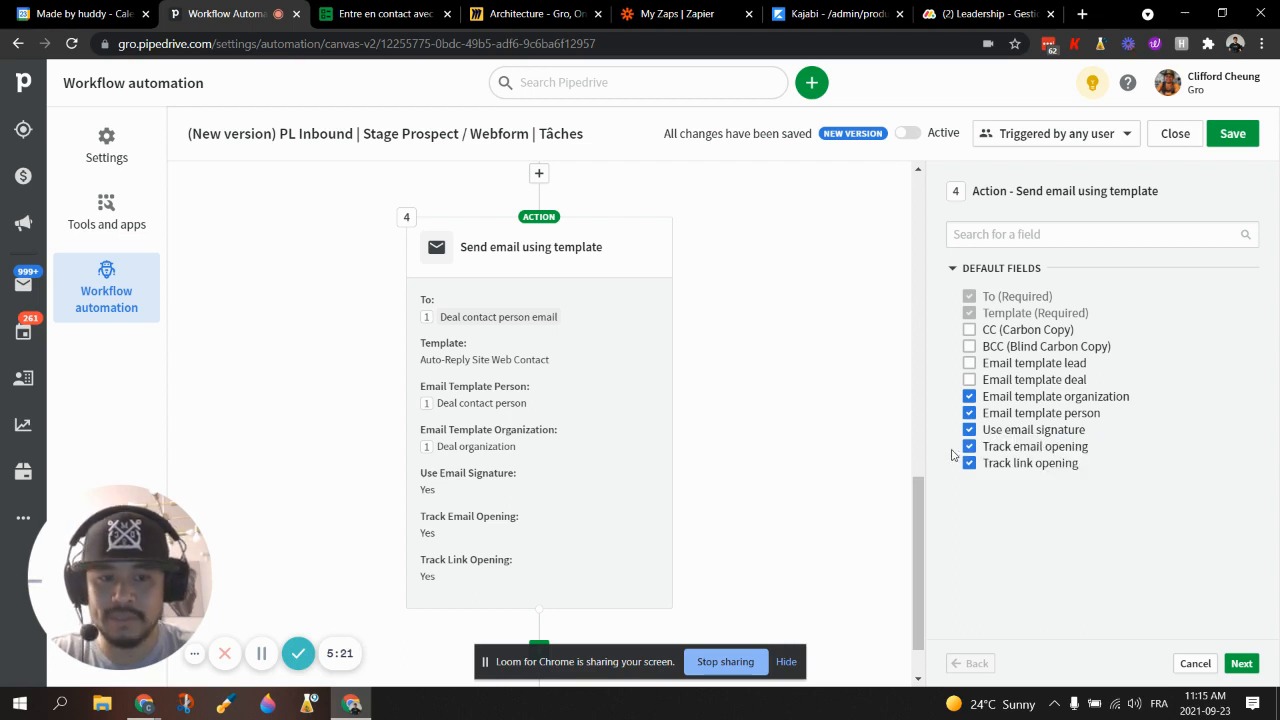
left_click(1241, 663)
scroll(1140, 489, "down", 1)
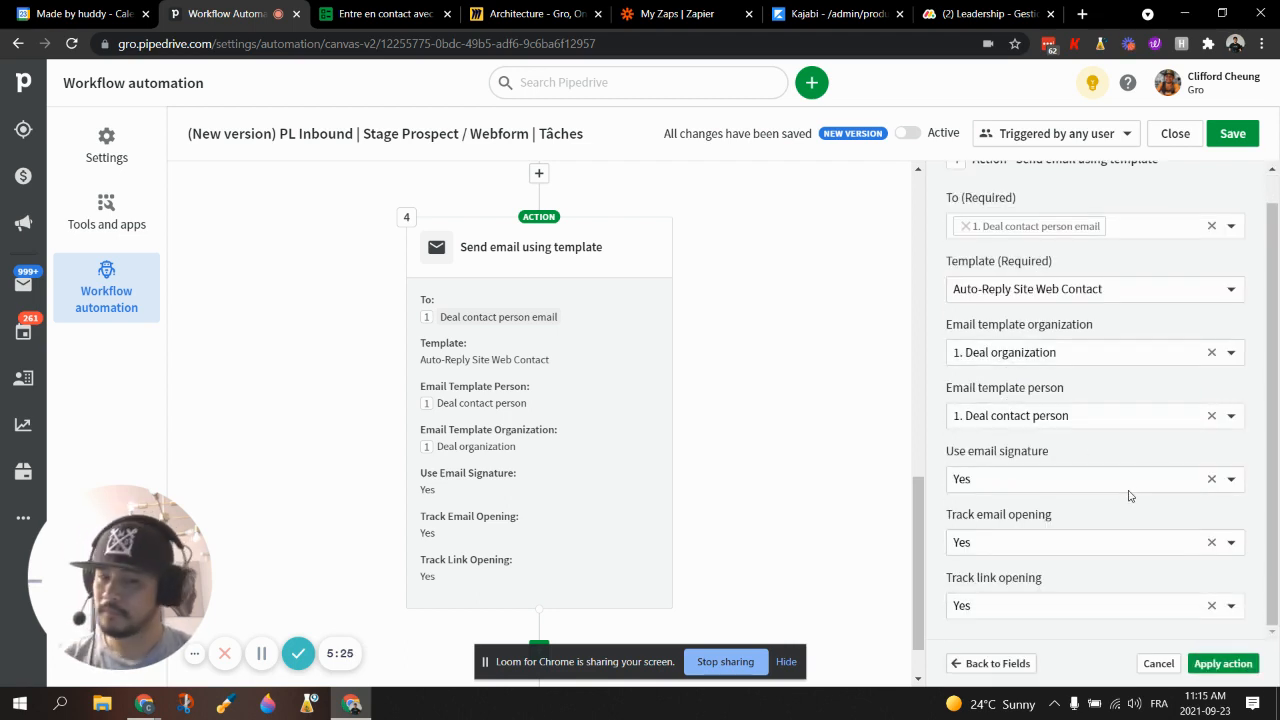
left_click(1222, 663)
scroll(1123, 431, "down", 1)
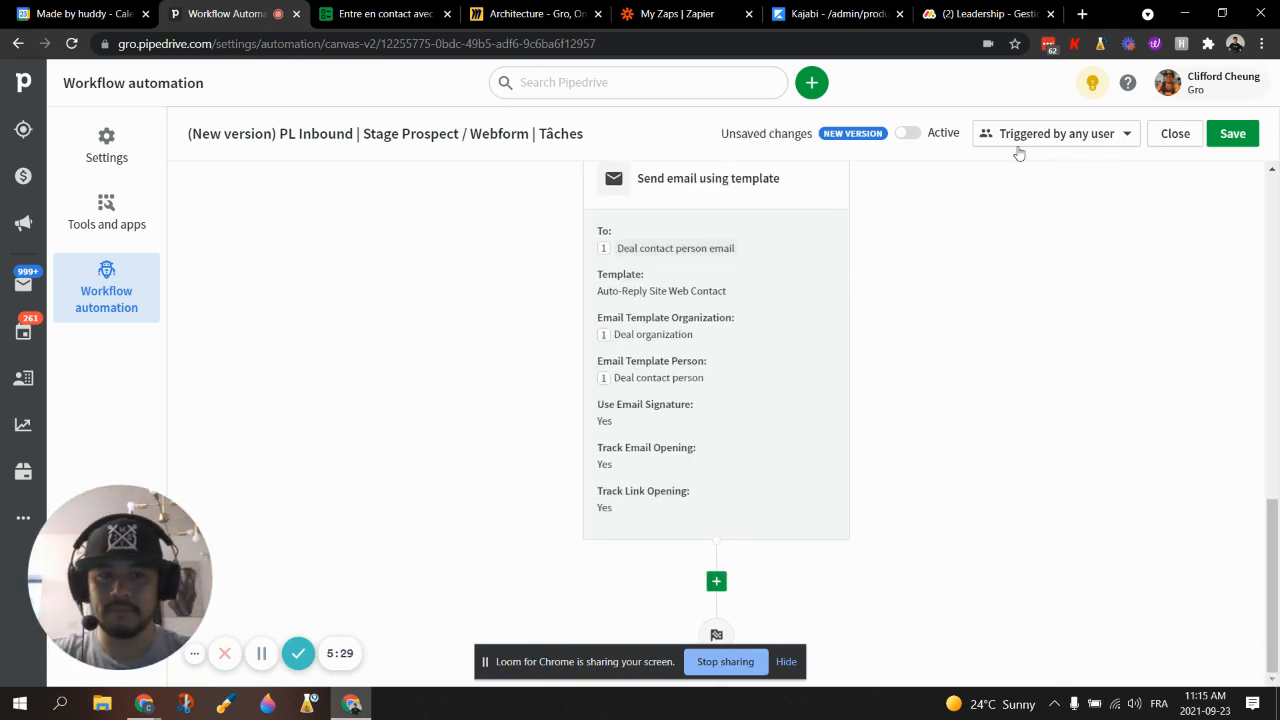
Activate the workflow automation and save its changes
left_click(908, 133)
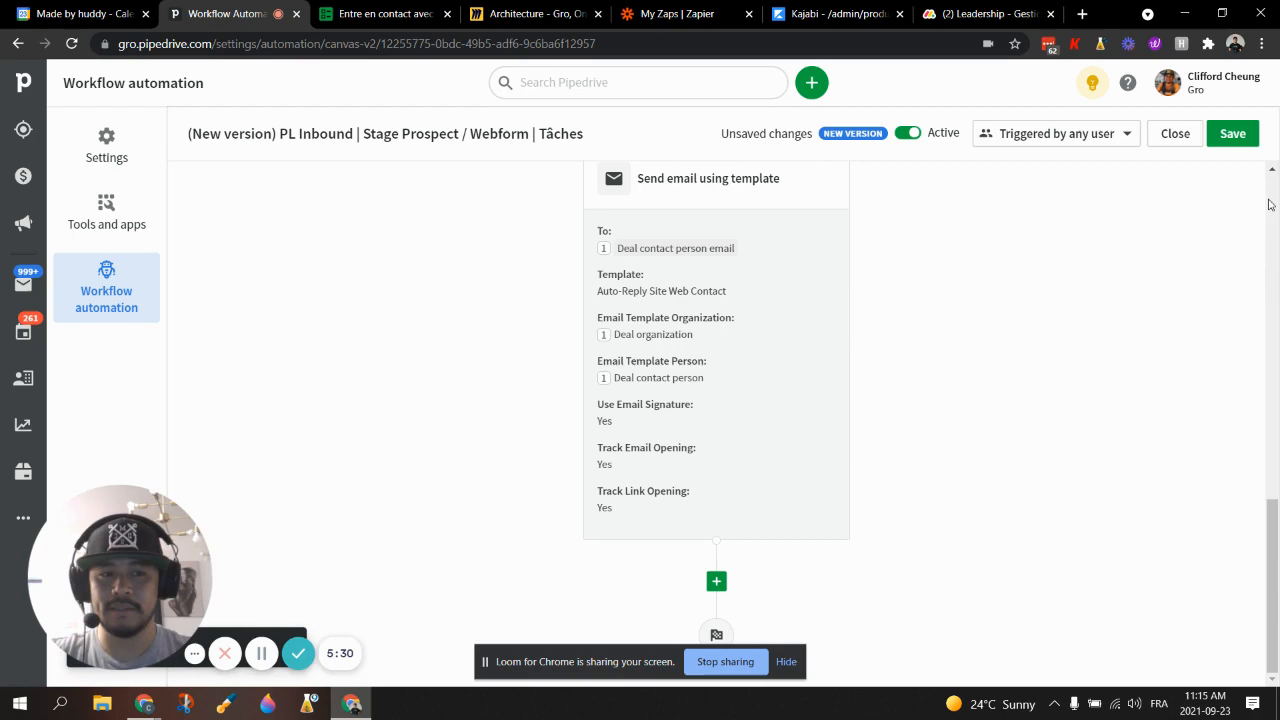
left_click(1232, 133)
left_click(794, 406)
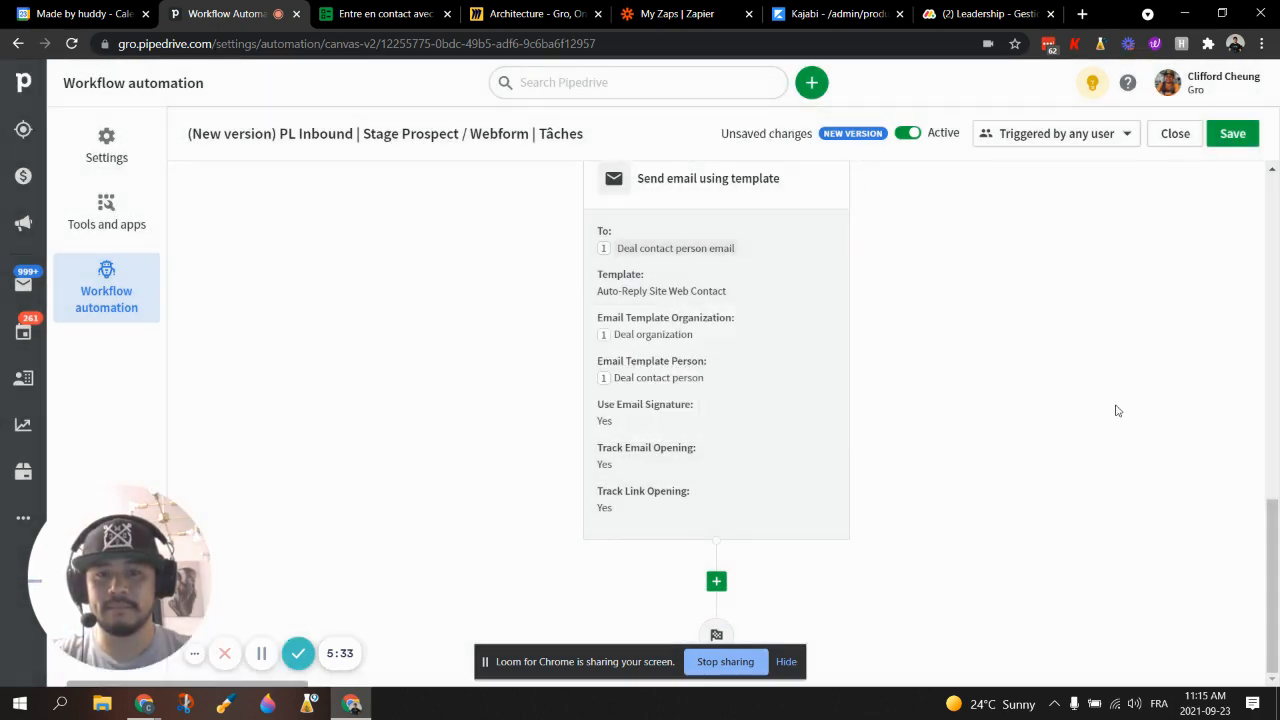
scroll(1120, 400, "up", 3)
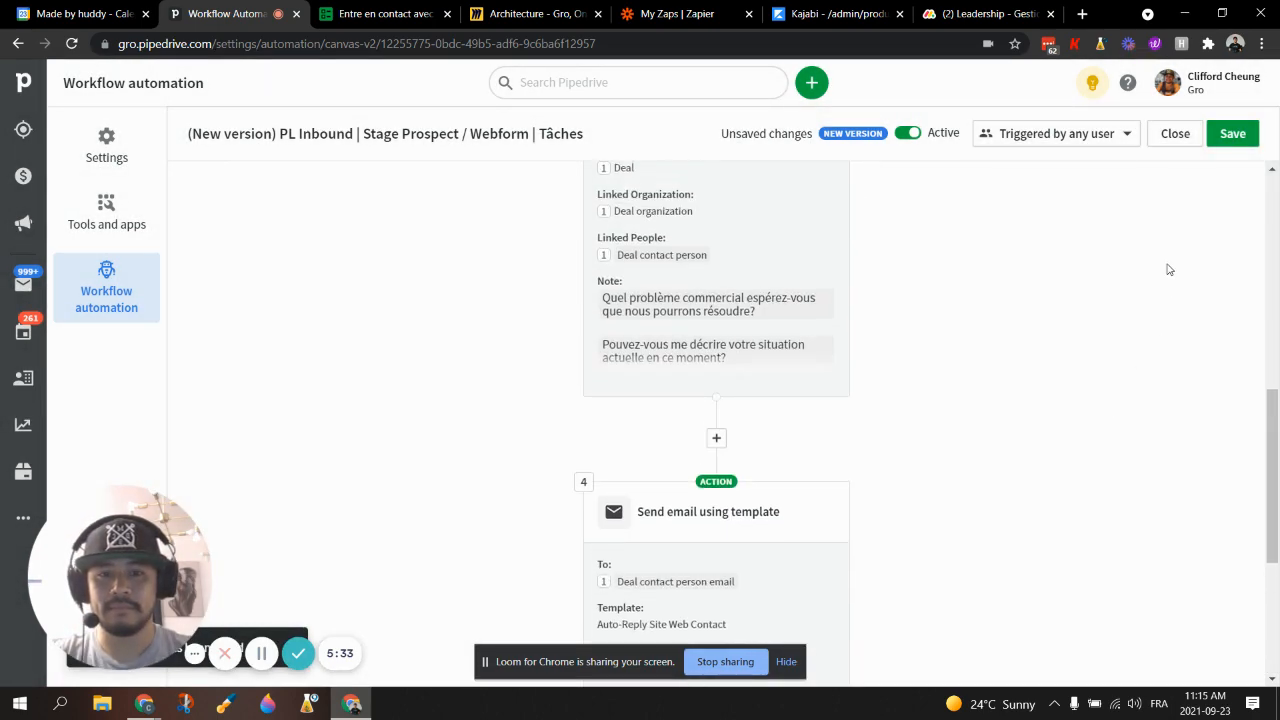
left_click(1175, 136)
left_click(666, 409)
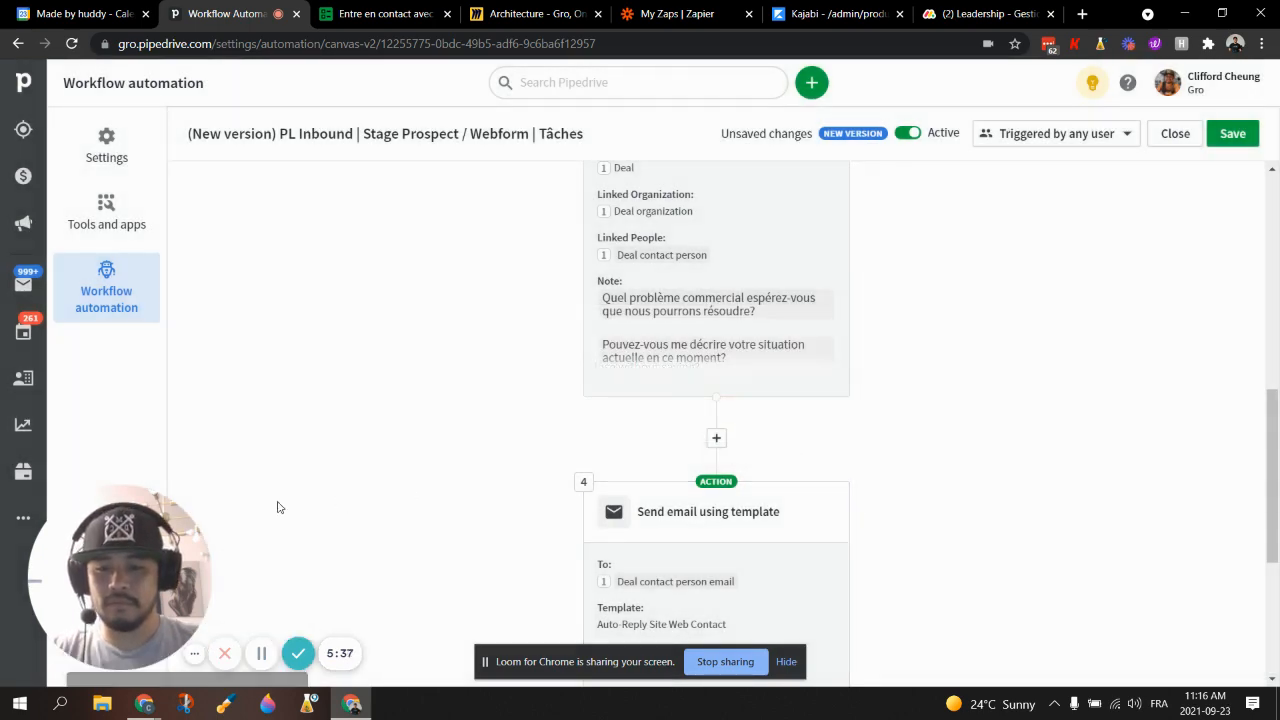
left_click(1182, 142)
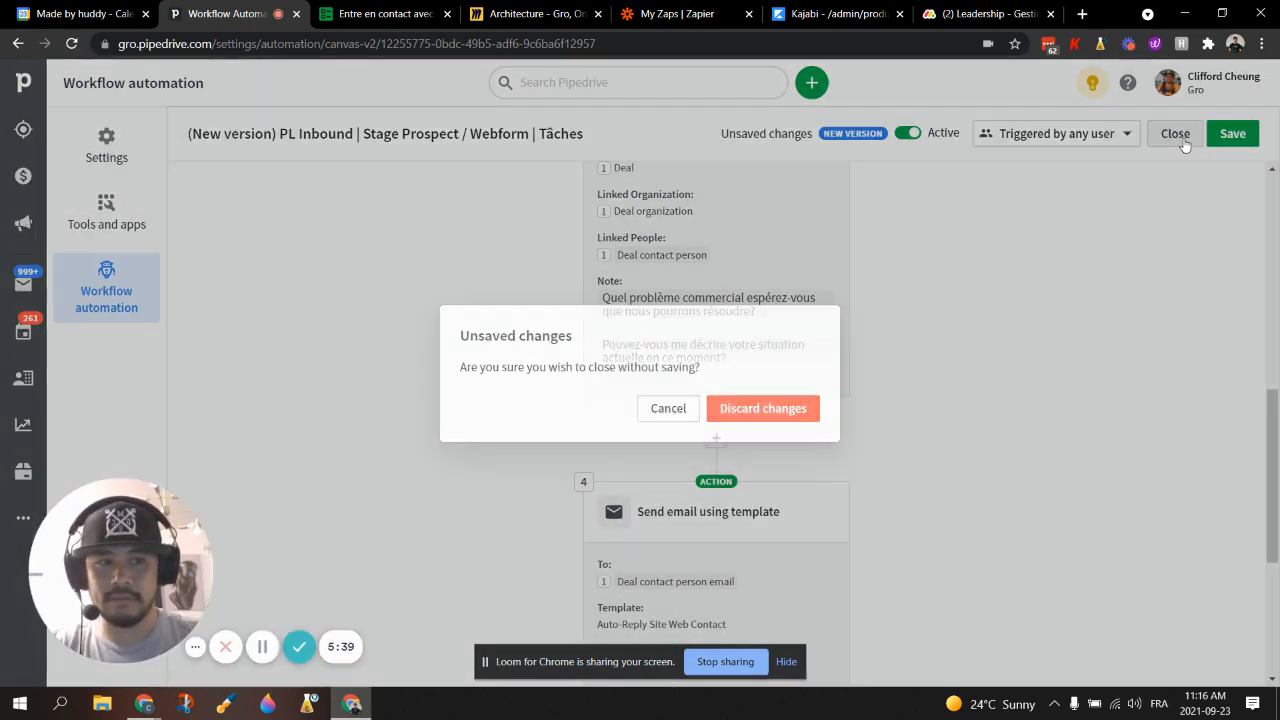
left_click(666, 409)
Save the workflow again with immediate effect and close its editor, discarding anything still marked as unsaved
left_click(1232, 134)
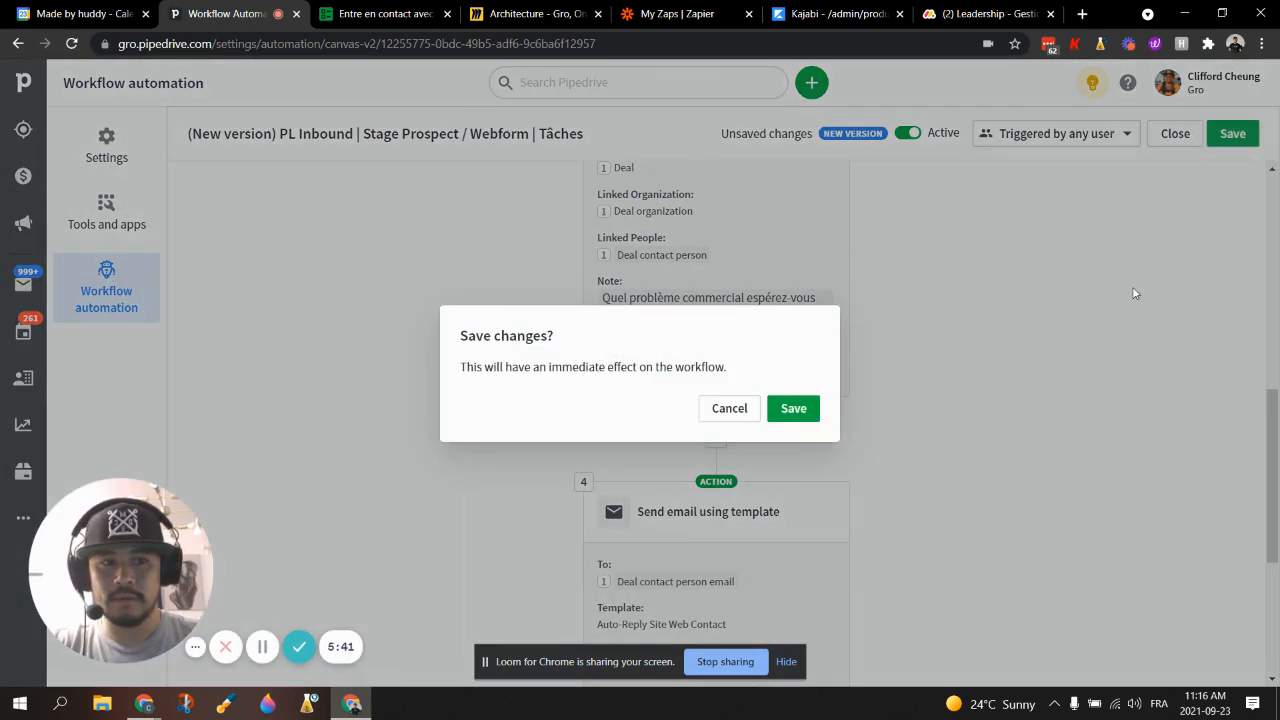
left_click(795, 408)
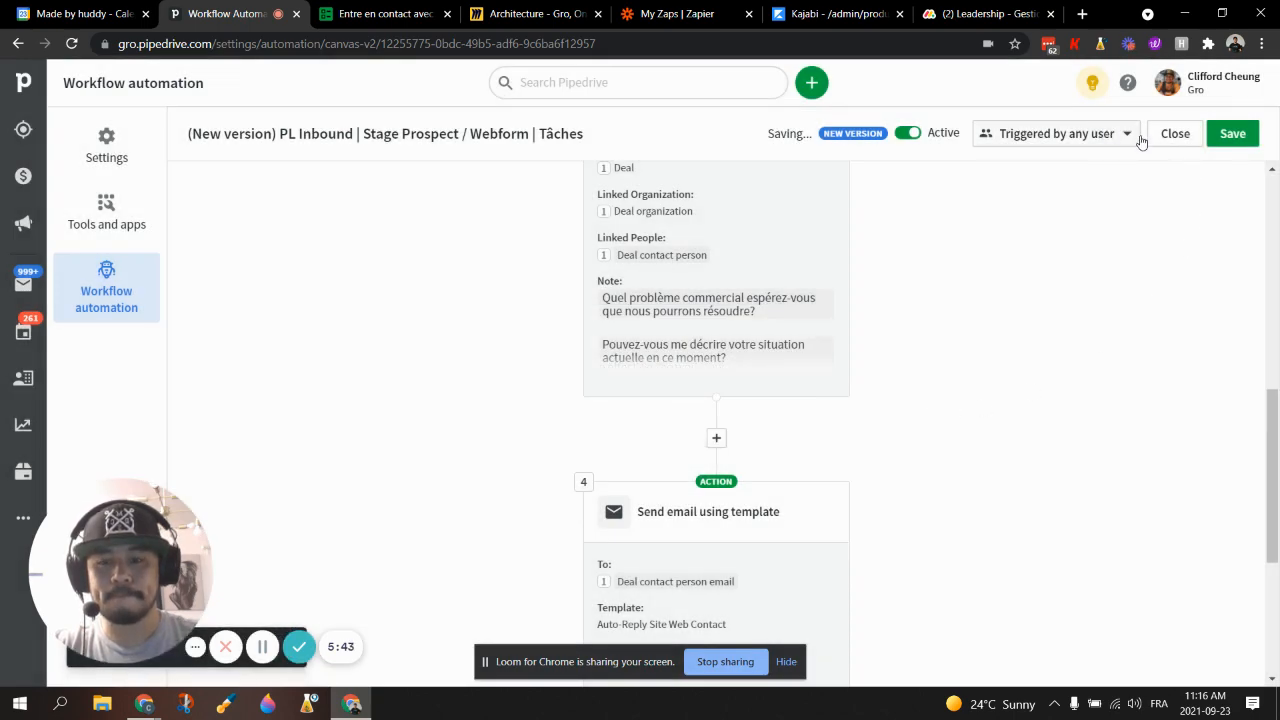
left_click(1170, 142)
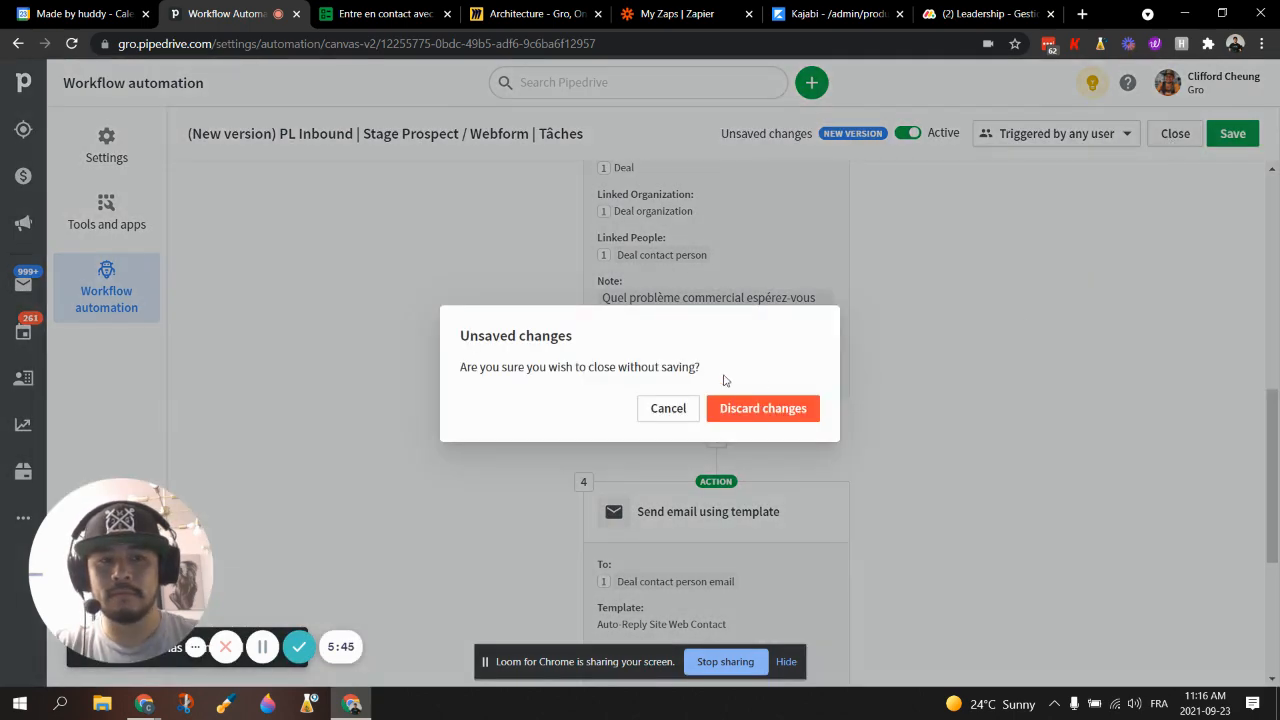
left_click(660, 408)
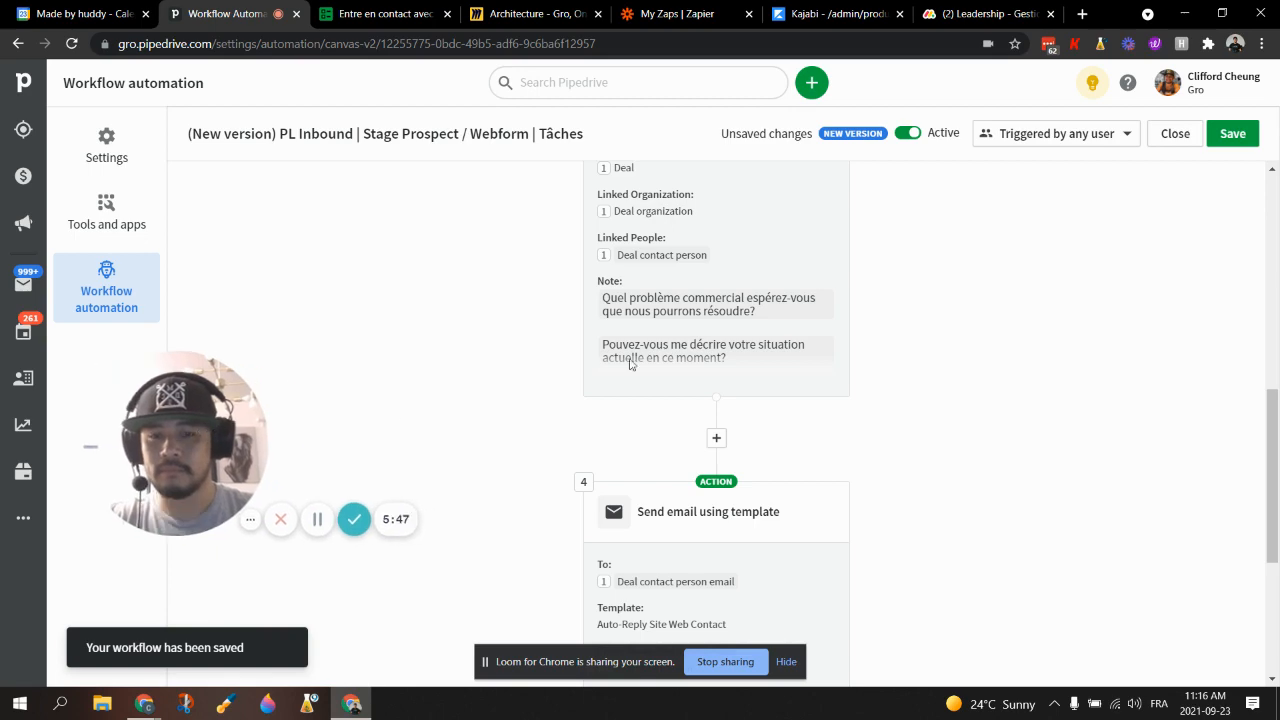
left_click(1175, 133)
left_click(797, 416)
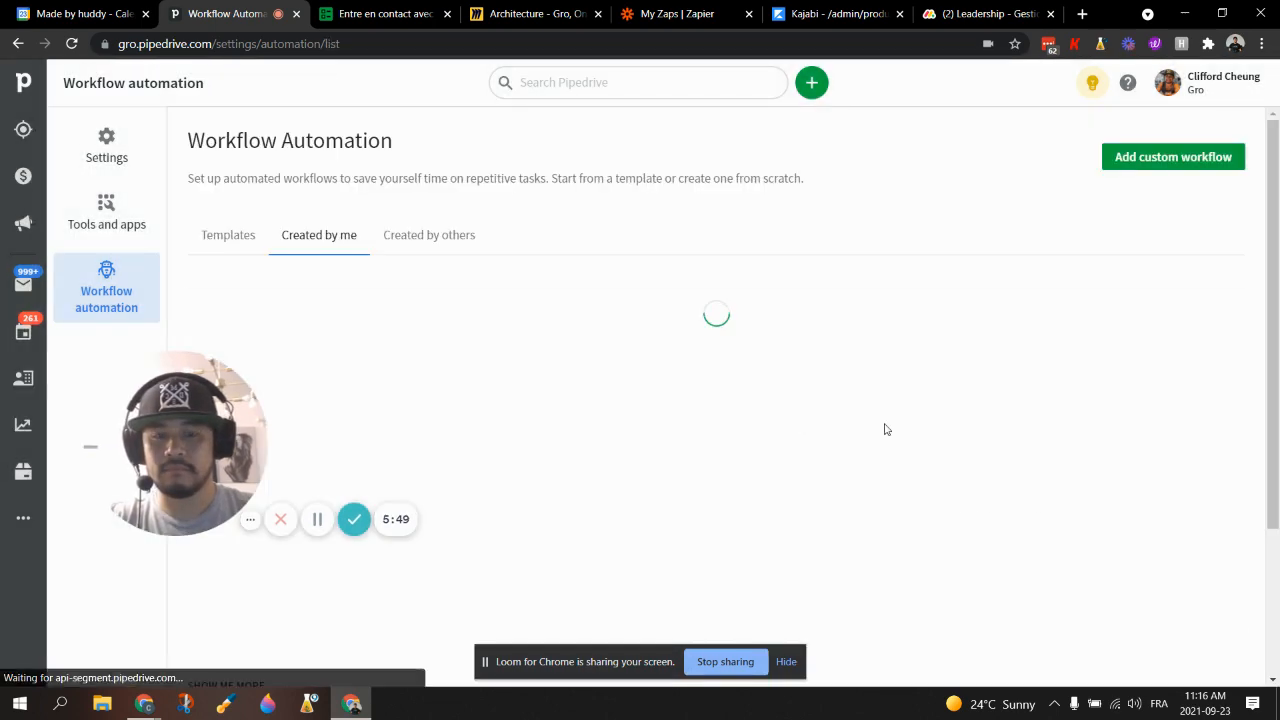
Reopen the "(New version) PL Inbound | Stage Prospect / Webform | Tâches" workflow, check its saved condition and actions, and close it
left_click(1198, 320)
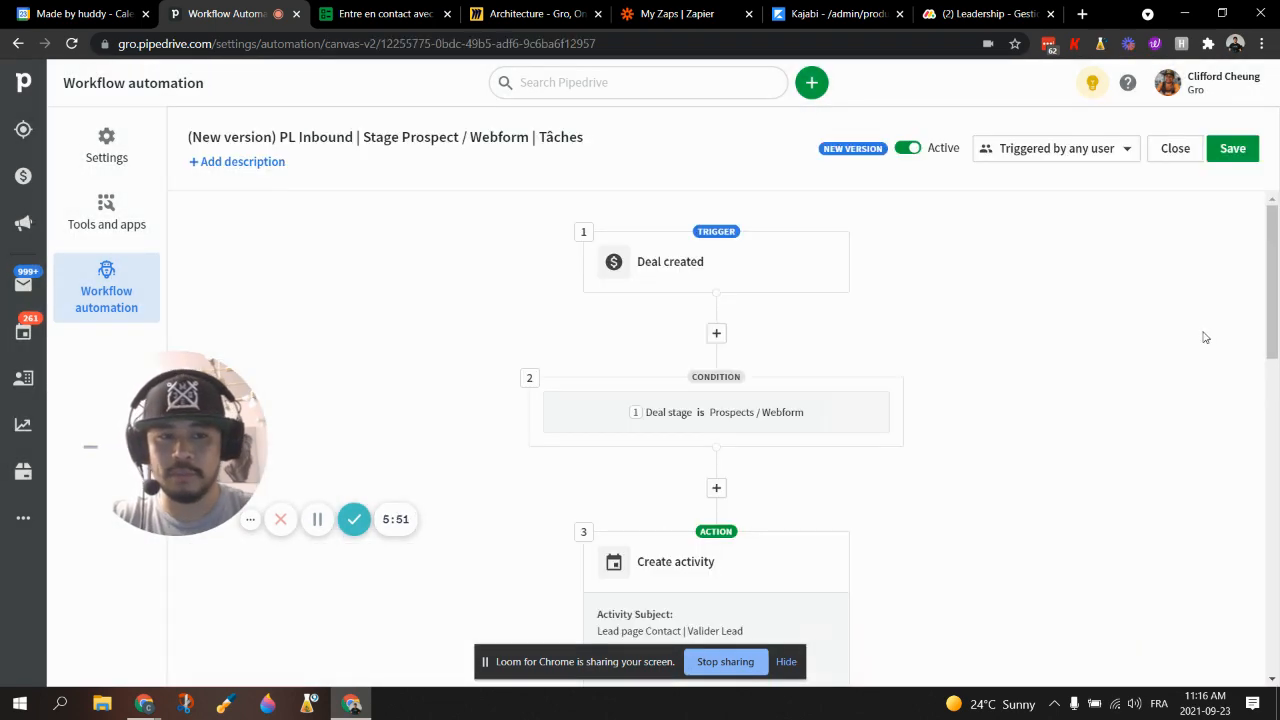
scroll(1203, 340, "down", 8)
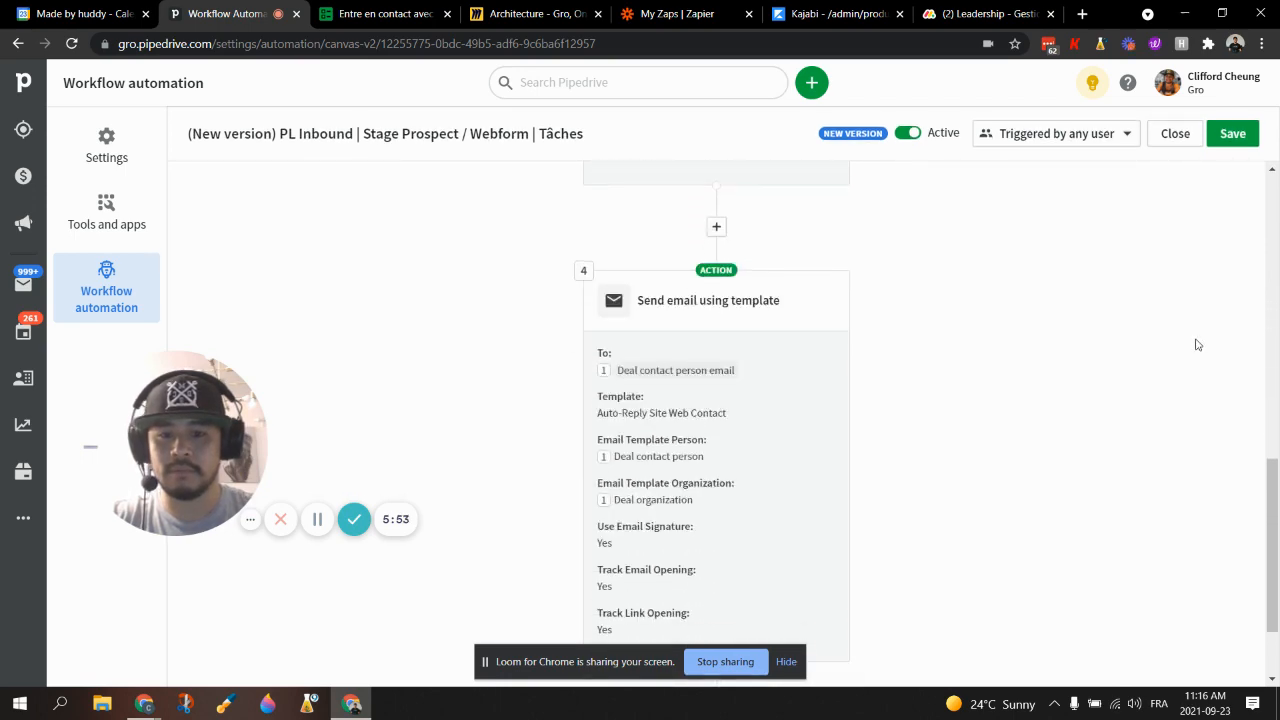
scroll(1150, 343, "down", 1)
scroll(1163, 340, "up", 8)
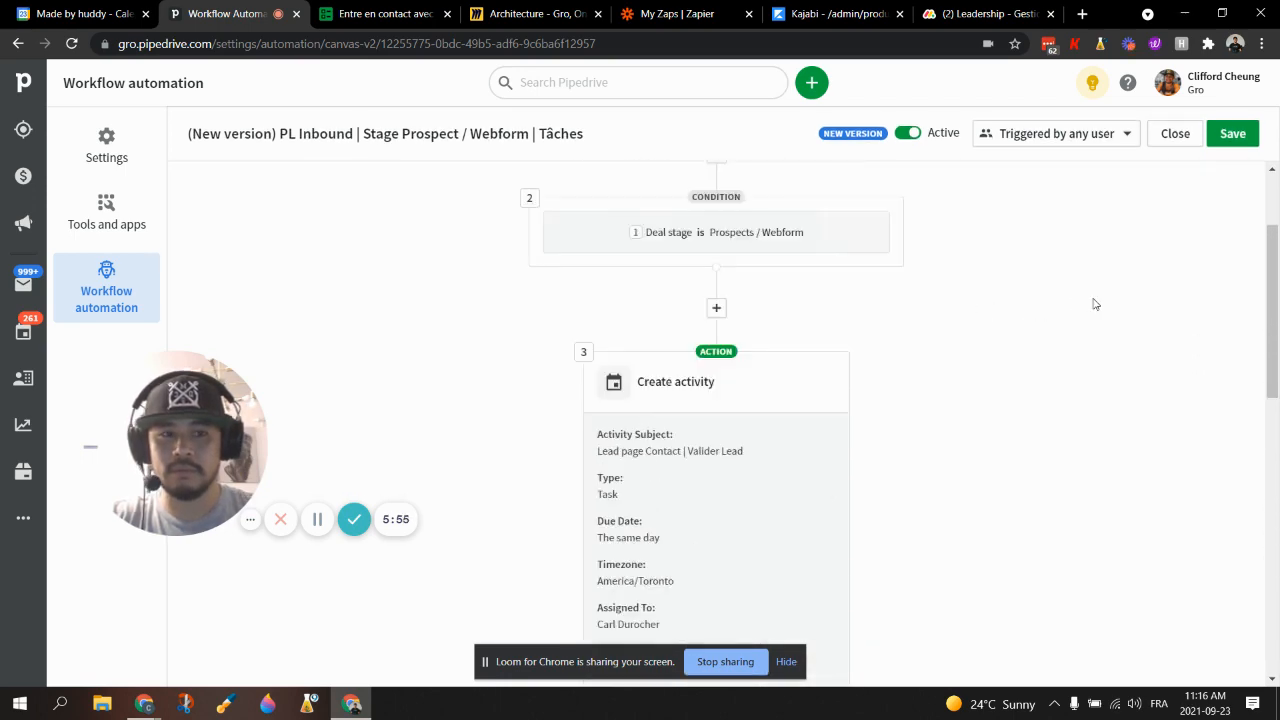
scroll(1095, 304, "up", 2)
left_click(1175, 133)
View the PL: Inbound Sales deals pipeline, and switch to the "Entre en contact avec l'Agence GRO" web form
left_click_drag(212, 480, 122, 615)
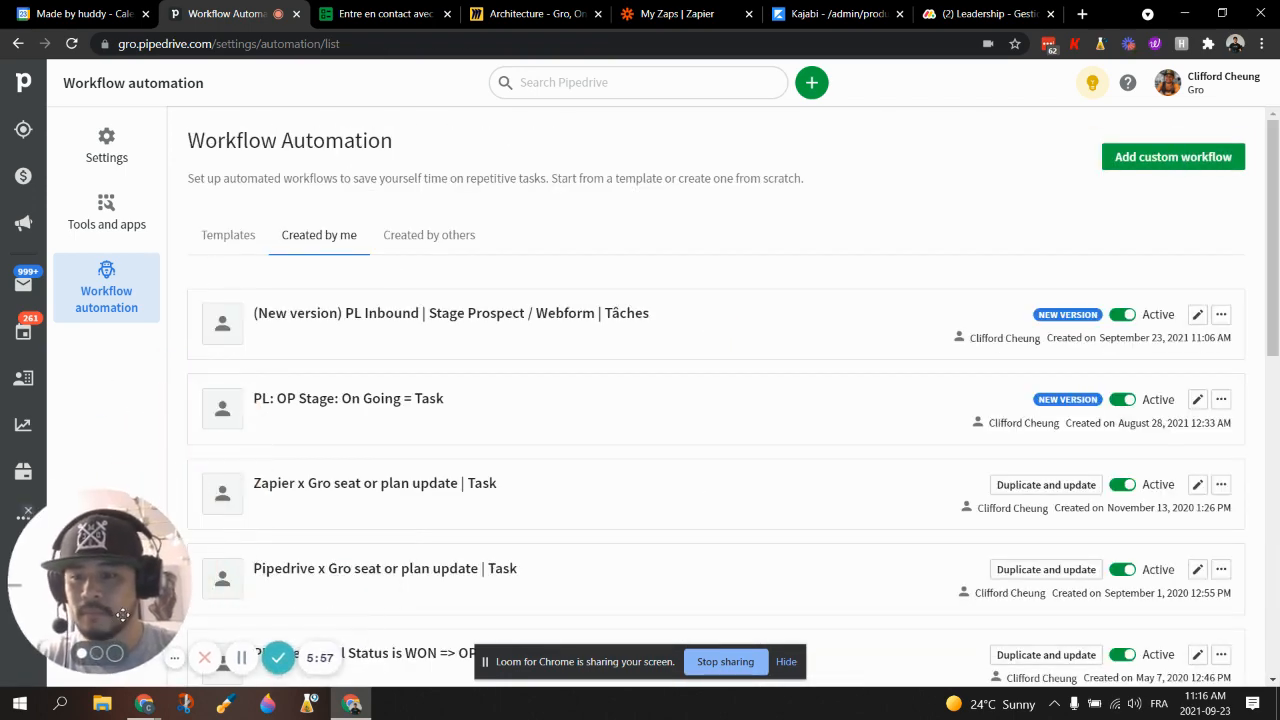
left_click(23, 175)
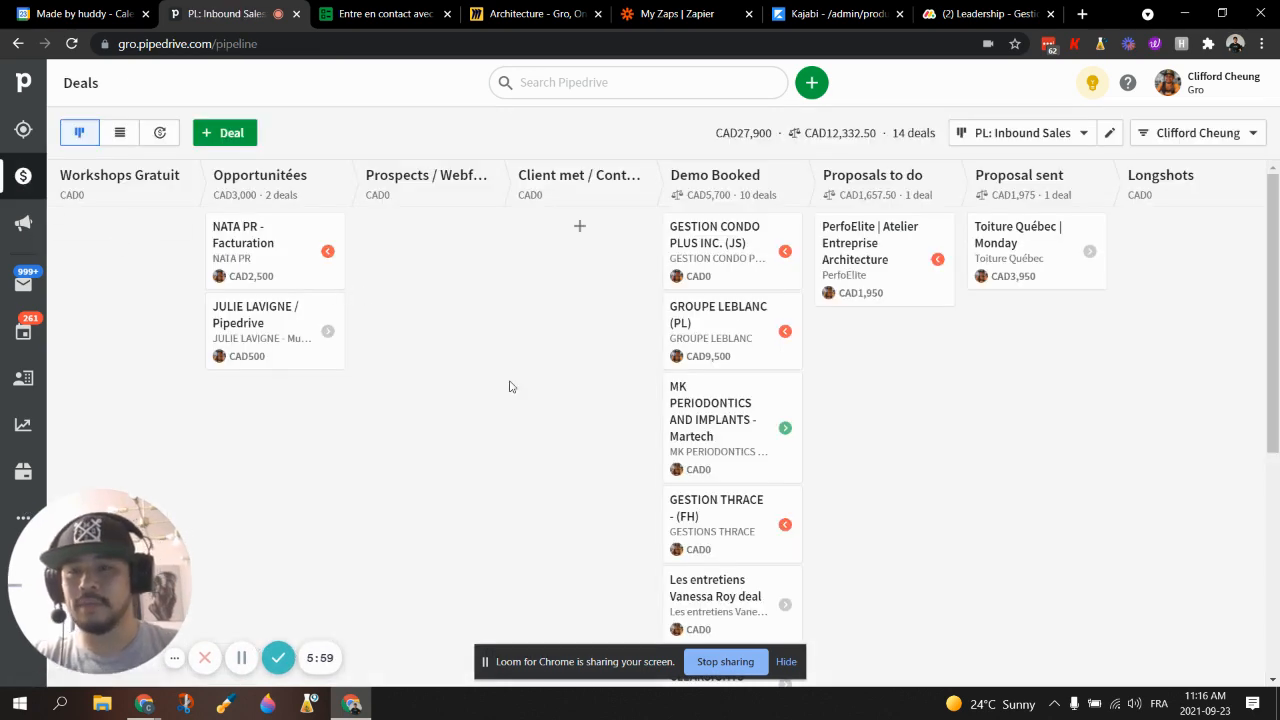
left_click(389, 20)
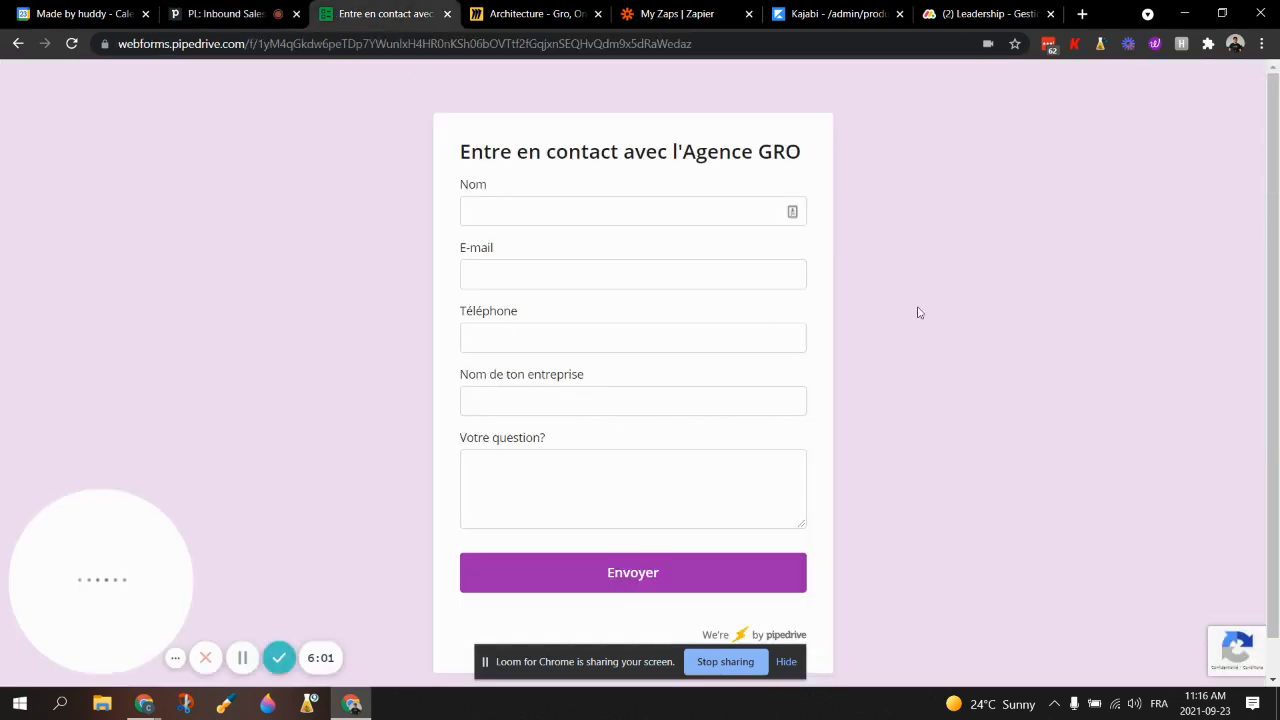
Fill in the contact's full name, e-mail address and phone number on the web form using the saved suggestions
left_click(556, 213)
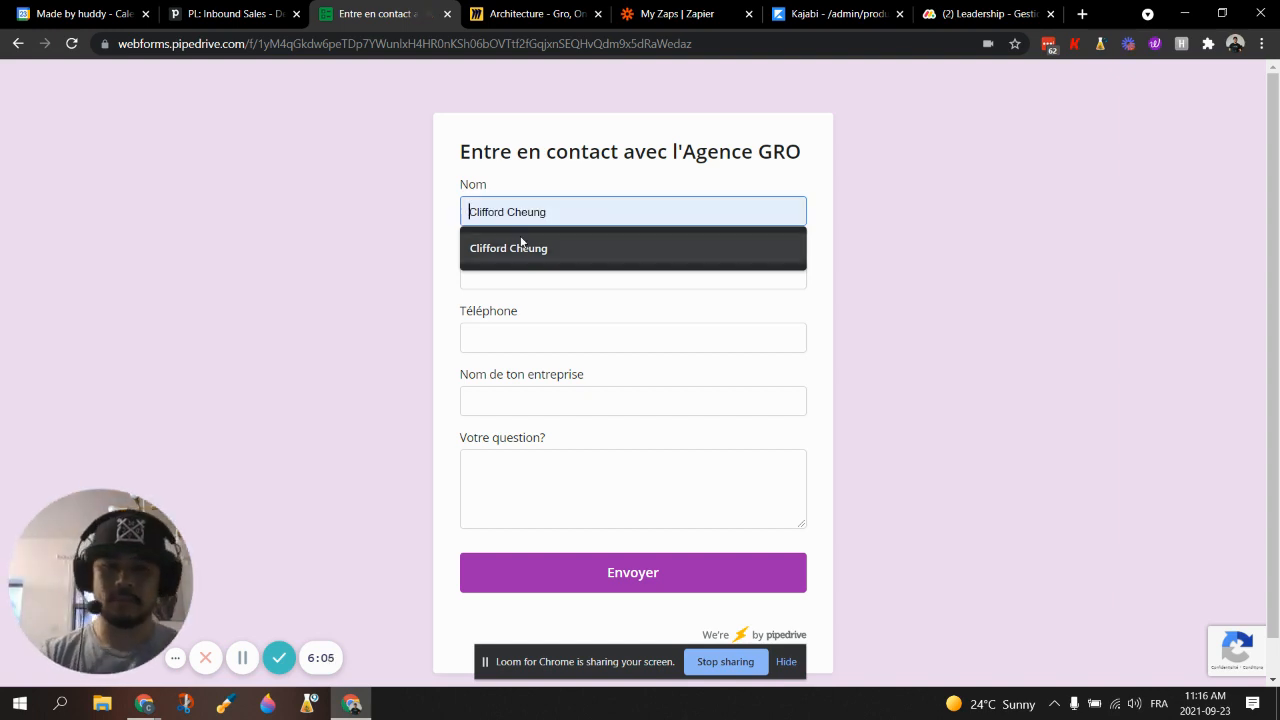
left_click(529, 248)
left_click(530, 271)
left_click(528, 308)
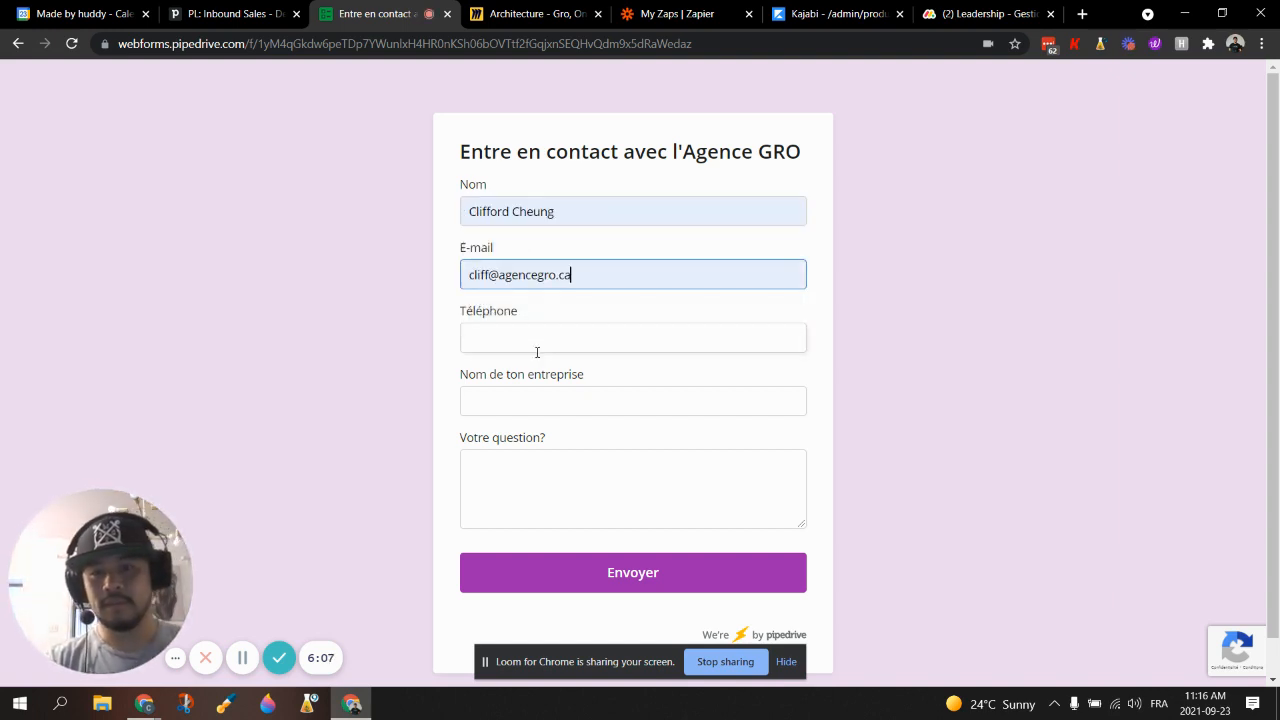
left_click(540, 339)
left_click(522, 386)
Enter "Poutine du Quèbec" as the company name on the web form, replacing the autofill suggestion
left_click(528, 403)
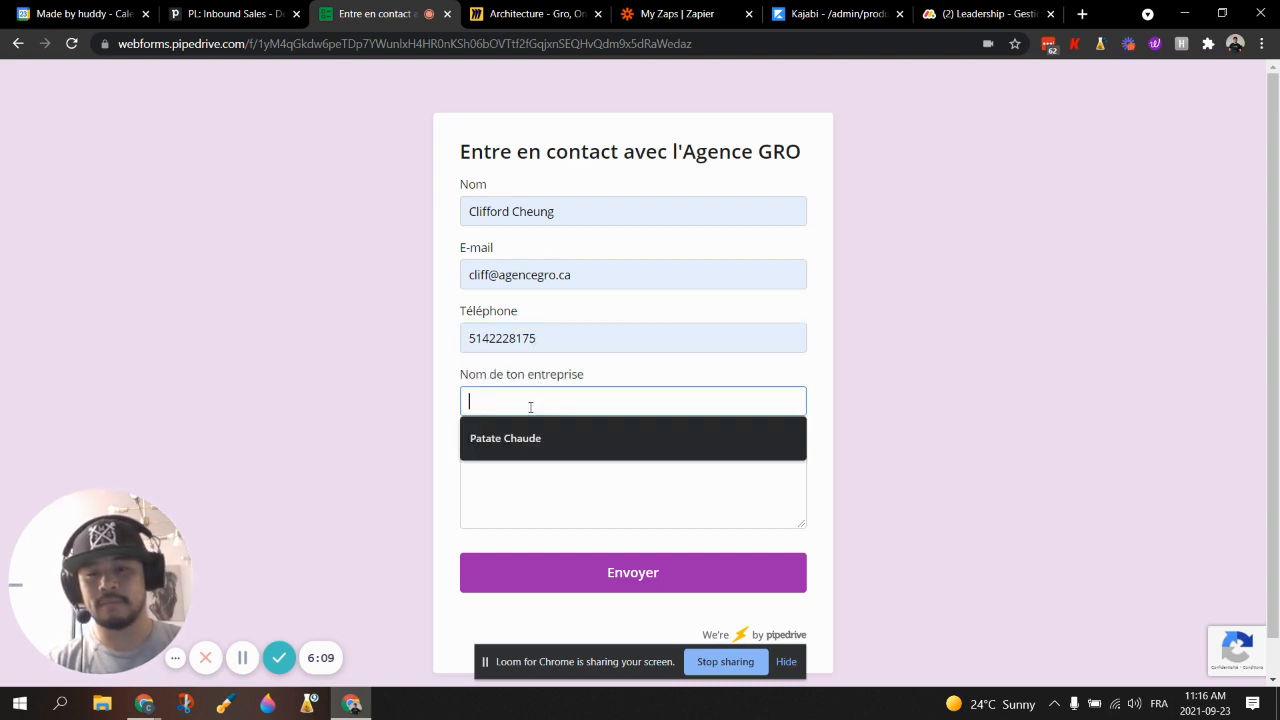
left_click(524, 440)
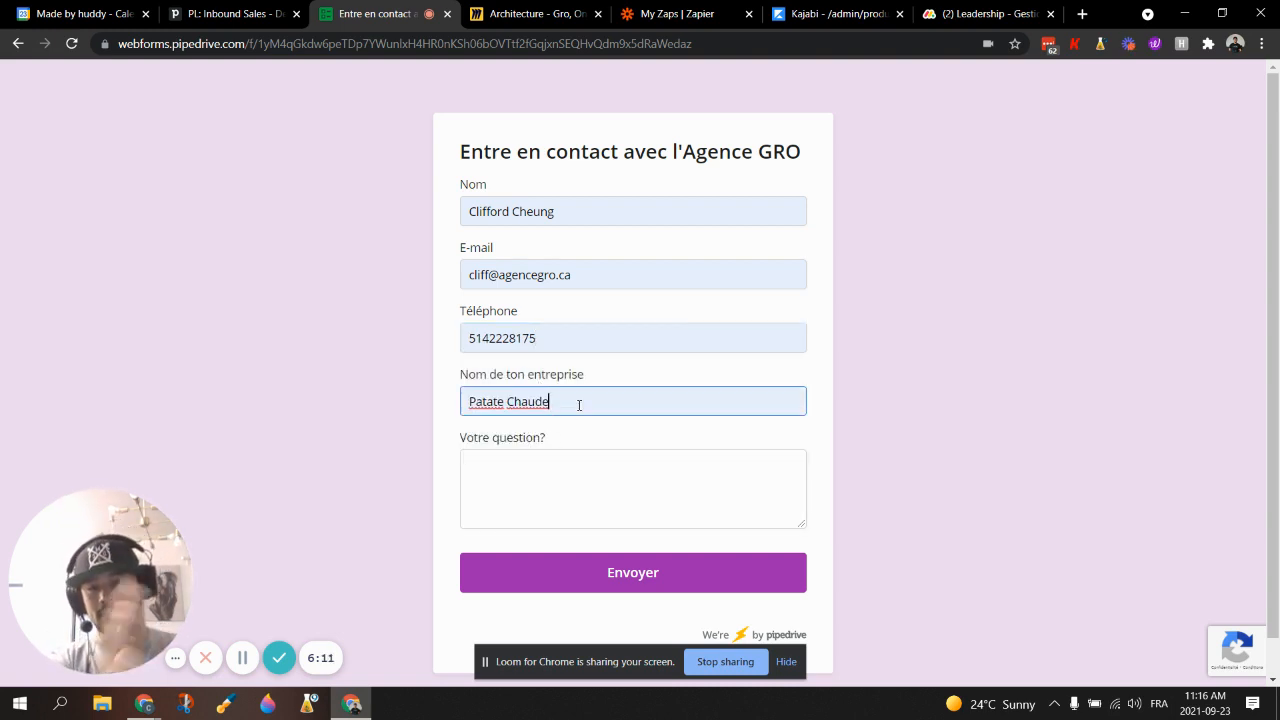
triple_click(579, 404)
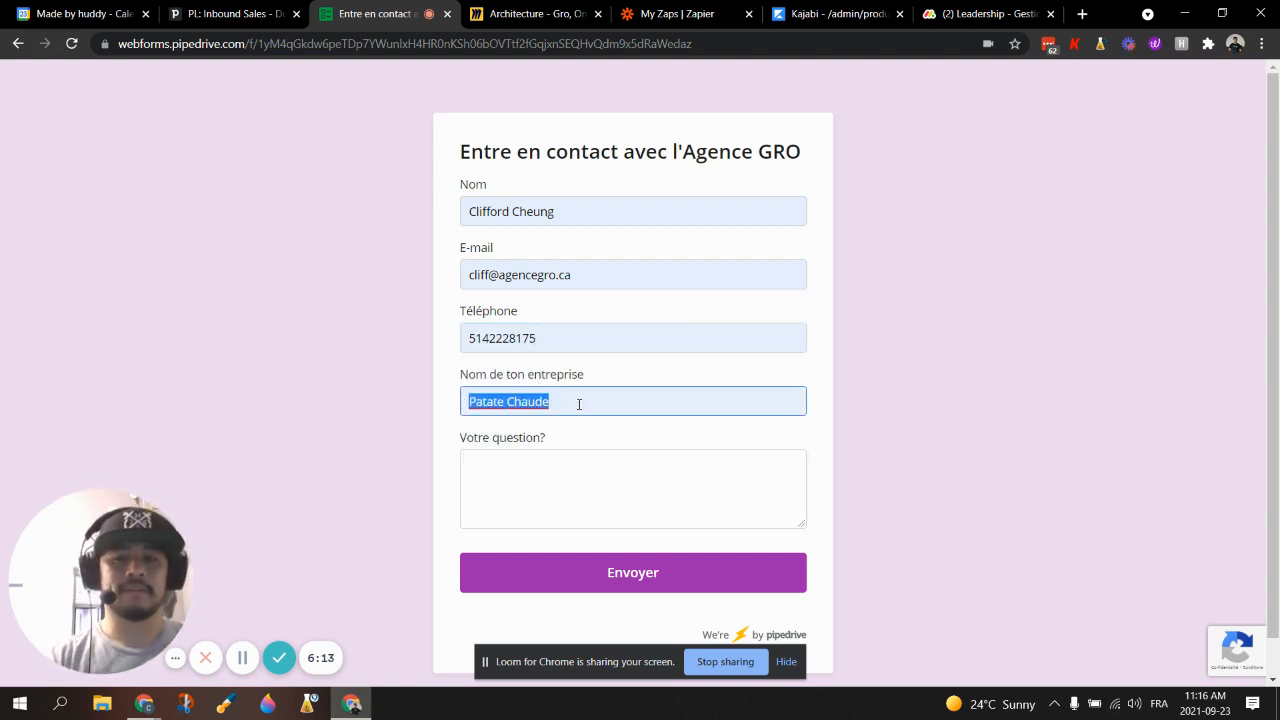
type("Poutine")
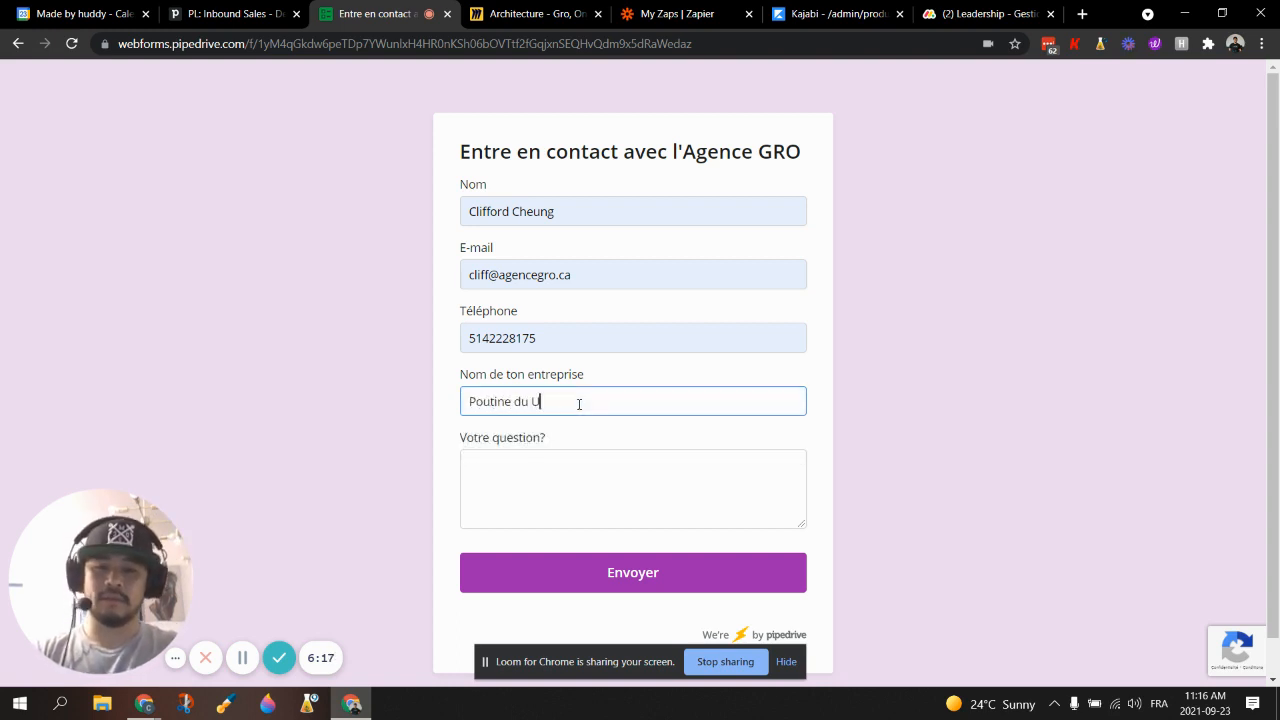
type(" du Qué")
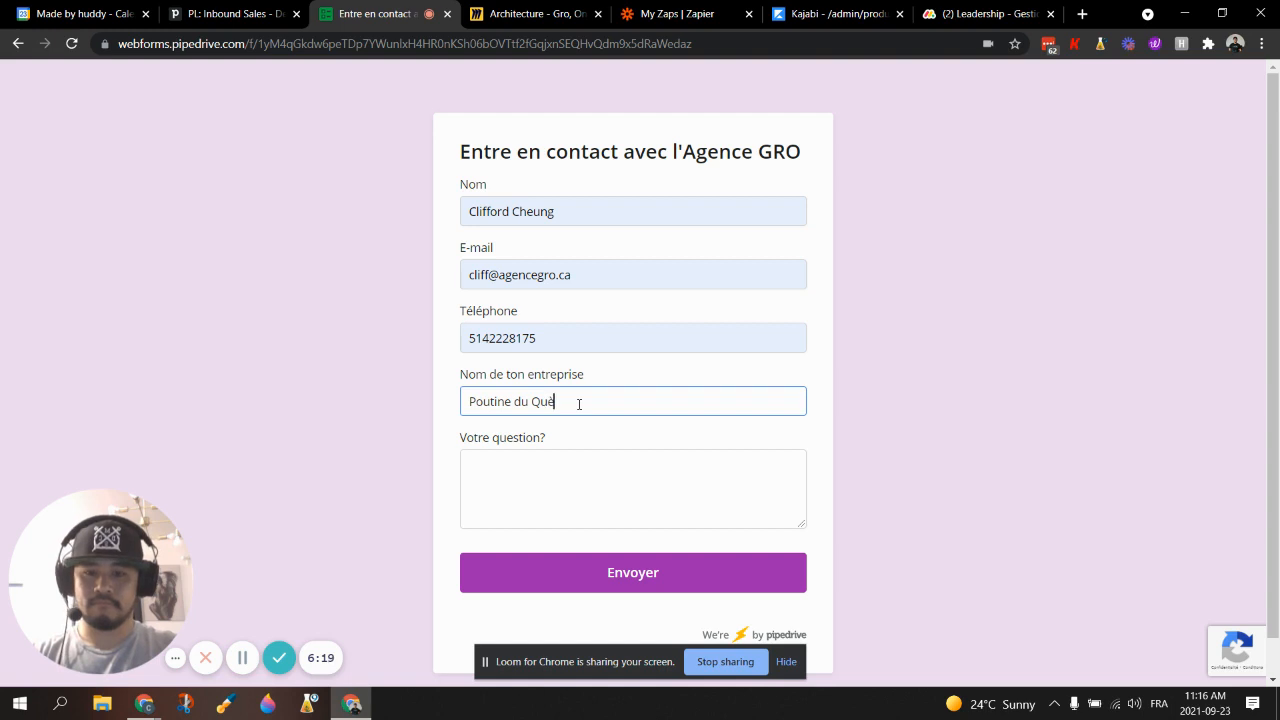
type("bec")
left_click(1106, 428)
Enter the question "C'est ou la meilleure poutine au Québec?" and submit the web form
left_click(600, 473)
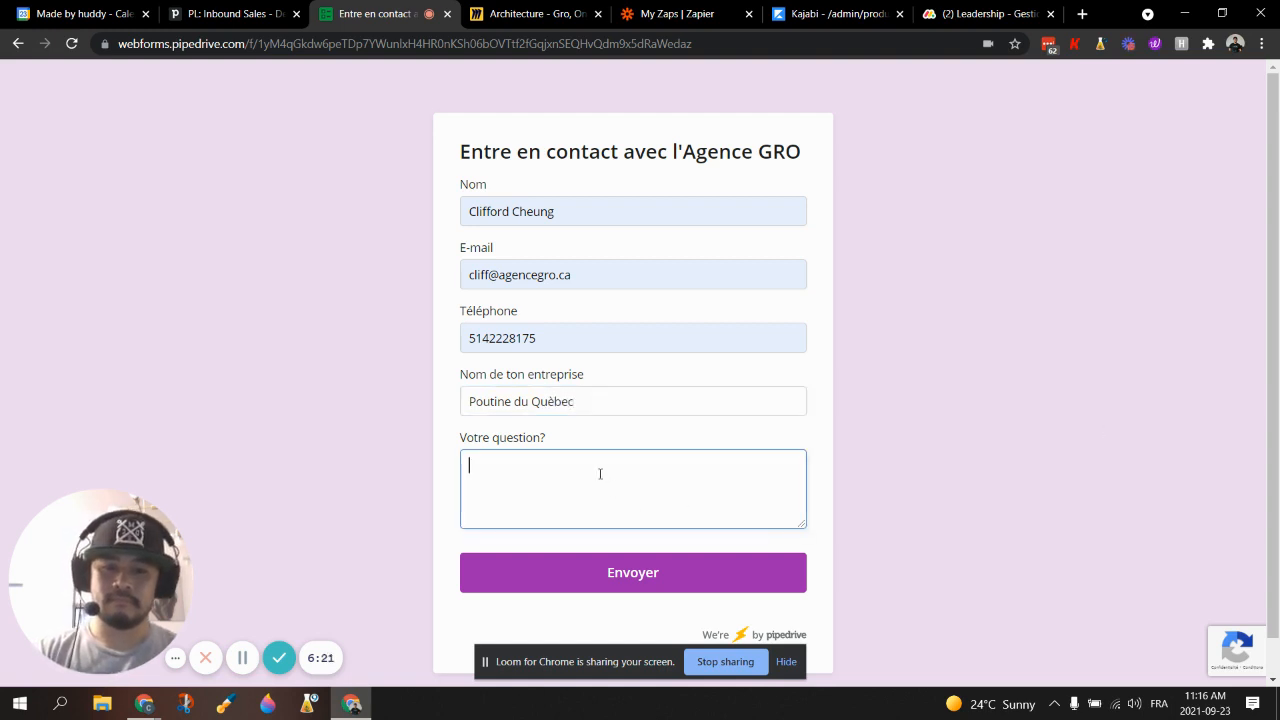
type("C'es")
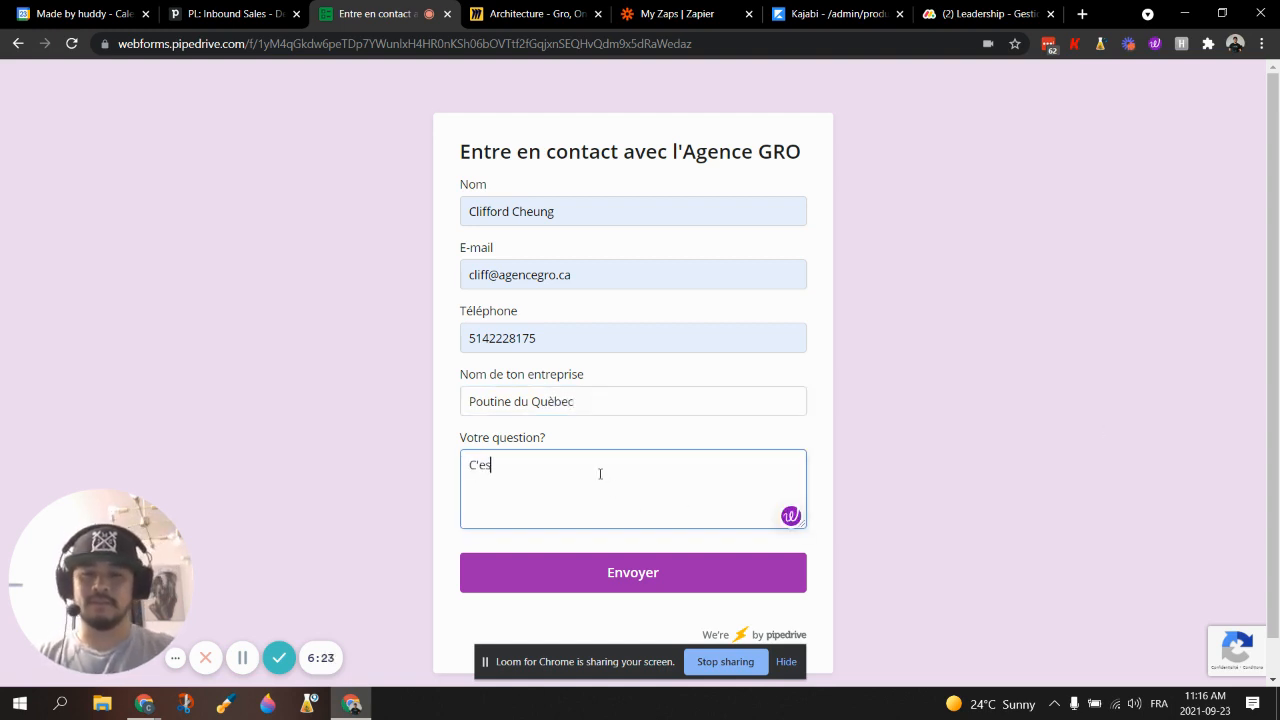
type("t ou la ")
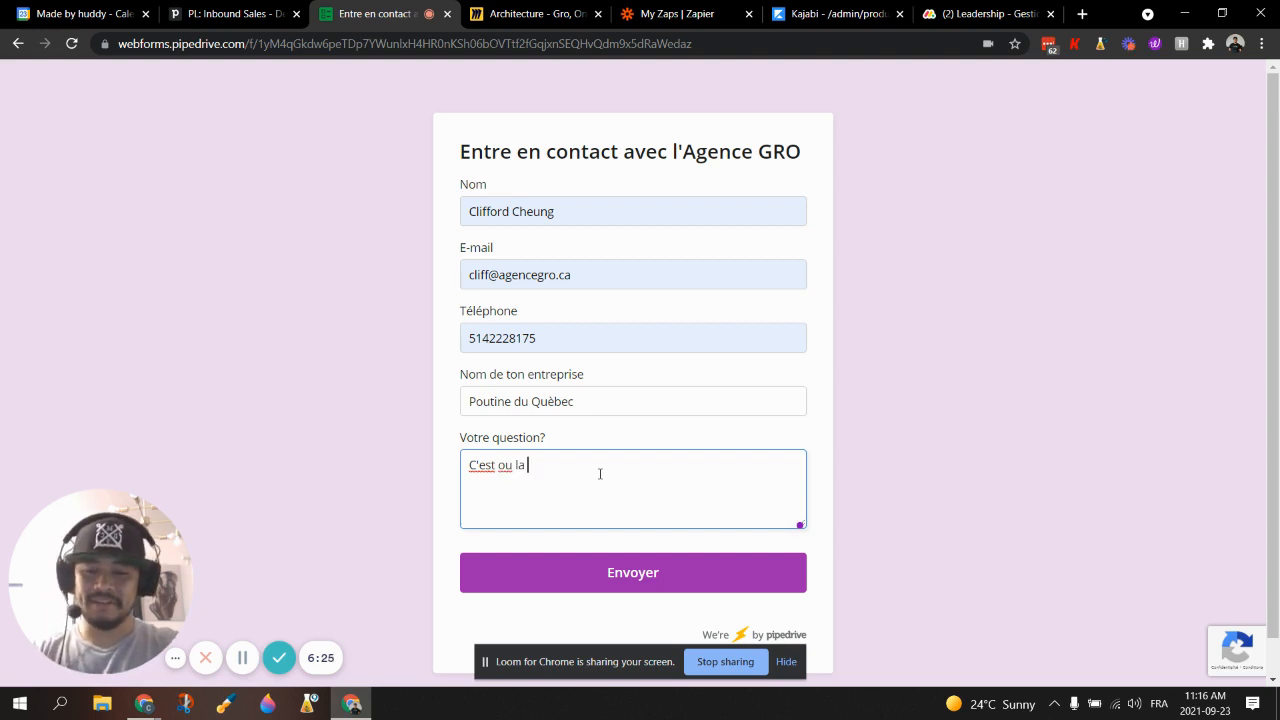
type("meilleu")
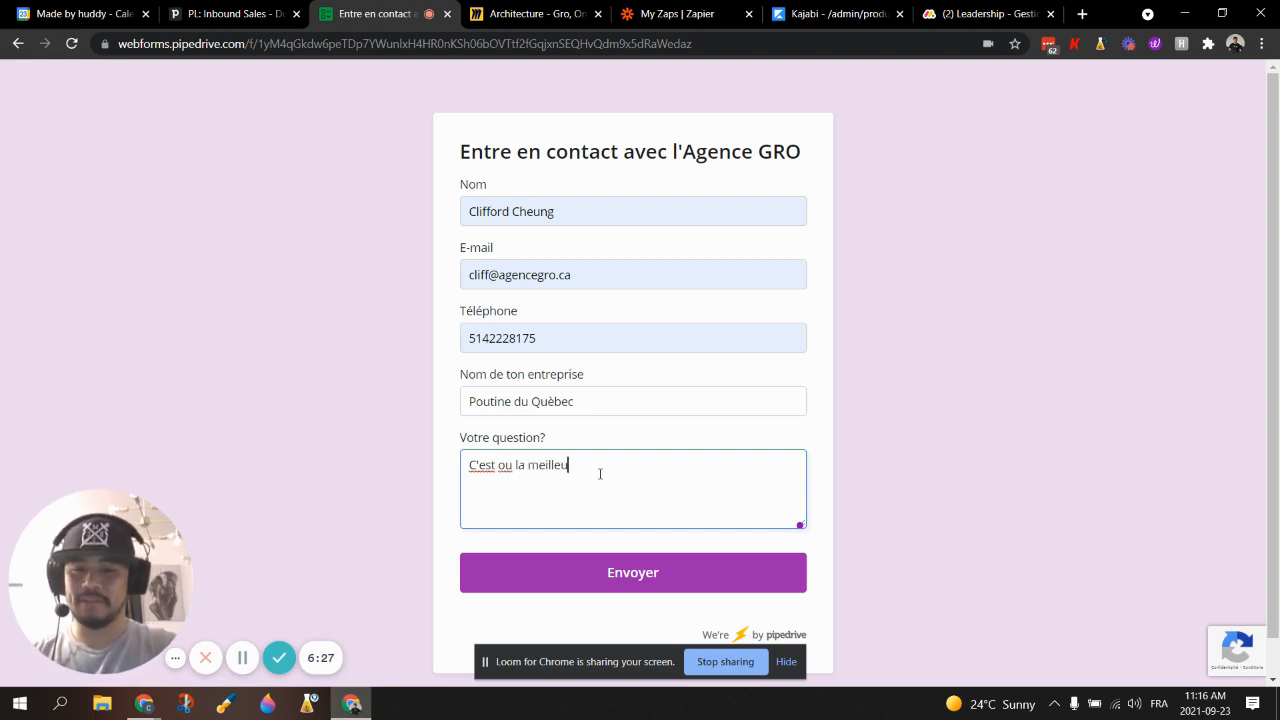
type("re poutine au Québec?")
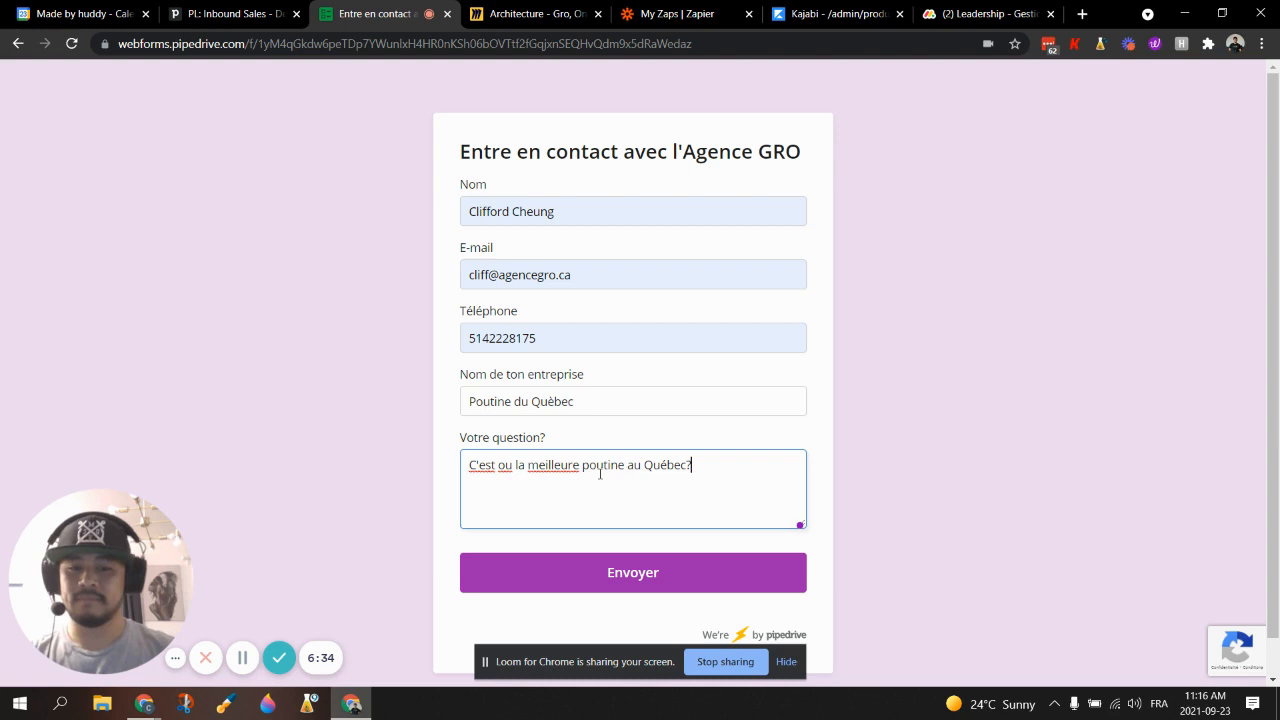
scroll(817, 489, "down", 1)
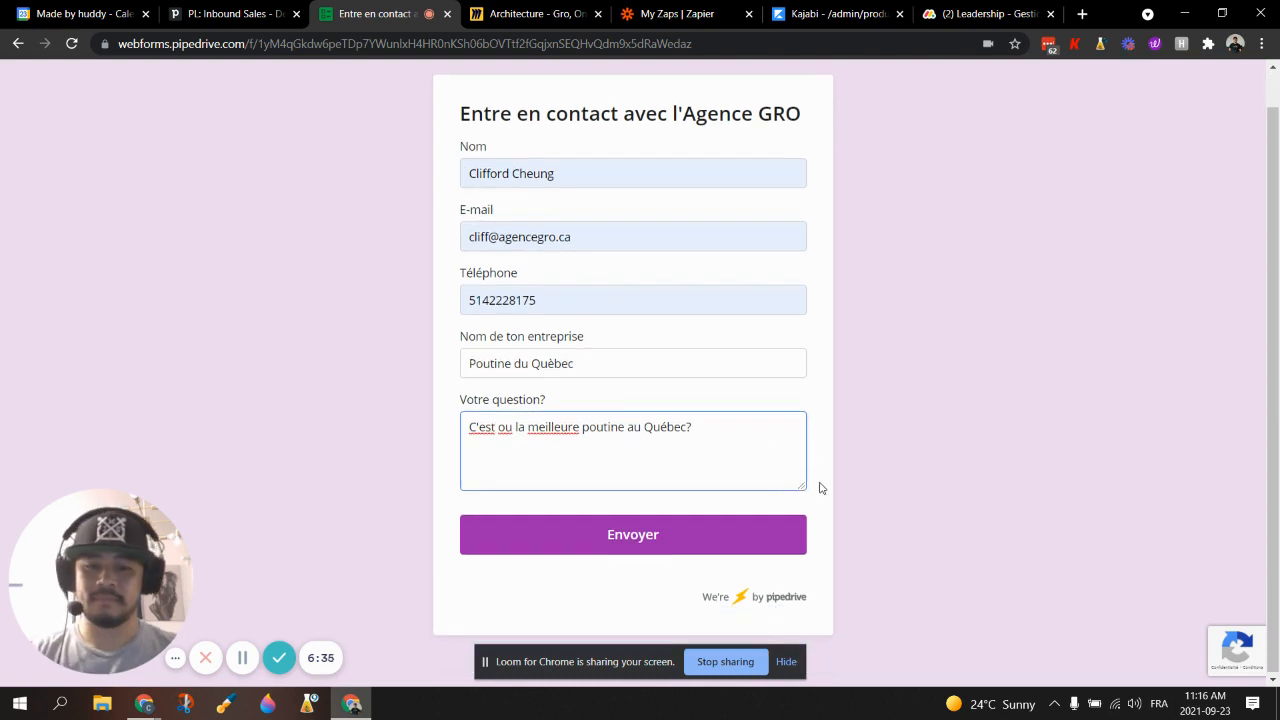
left_click(622, 540)
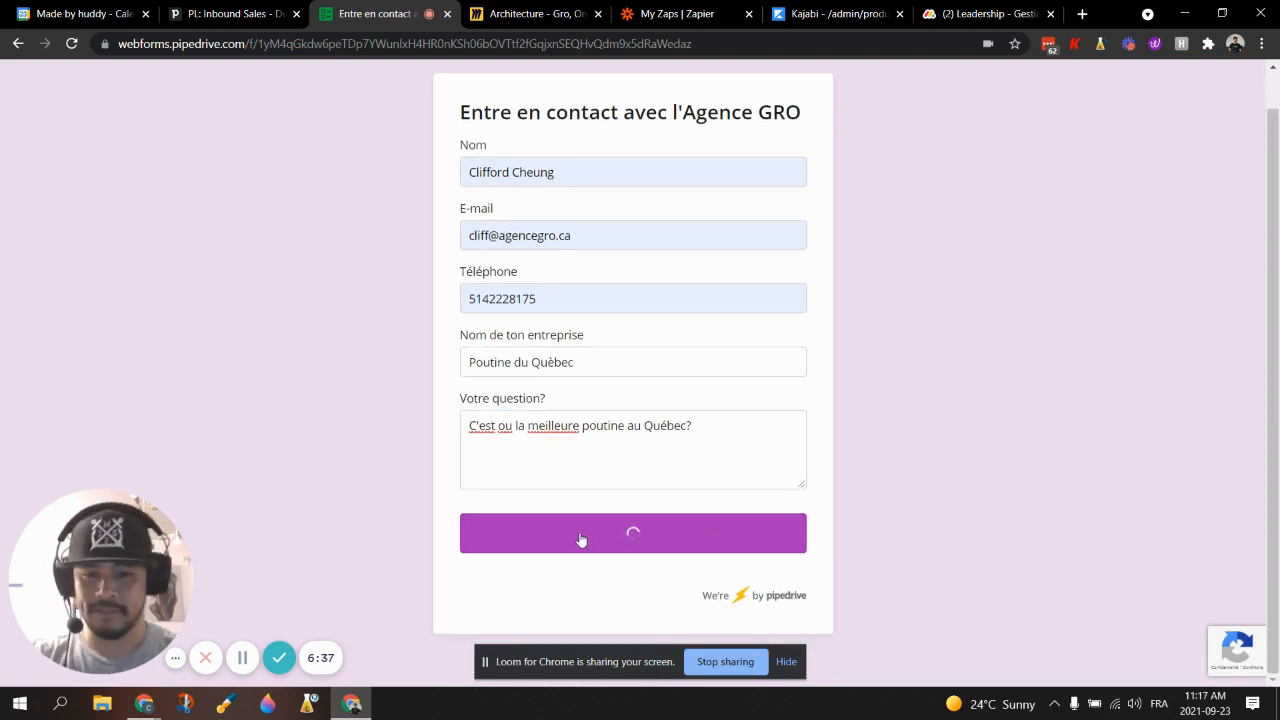
Open the "Kajabi - Poutine du Quèbec" deal from the inbound pipeline and expand the questions in its "Lead page Contact | Valider Lead" activity
left_click(248, 18)
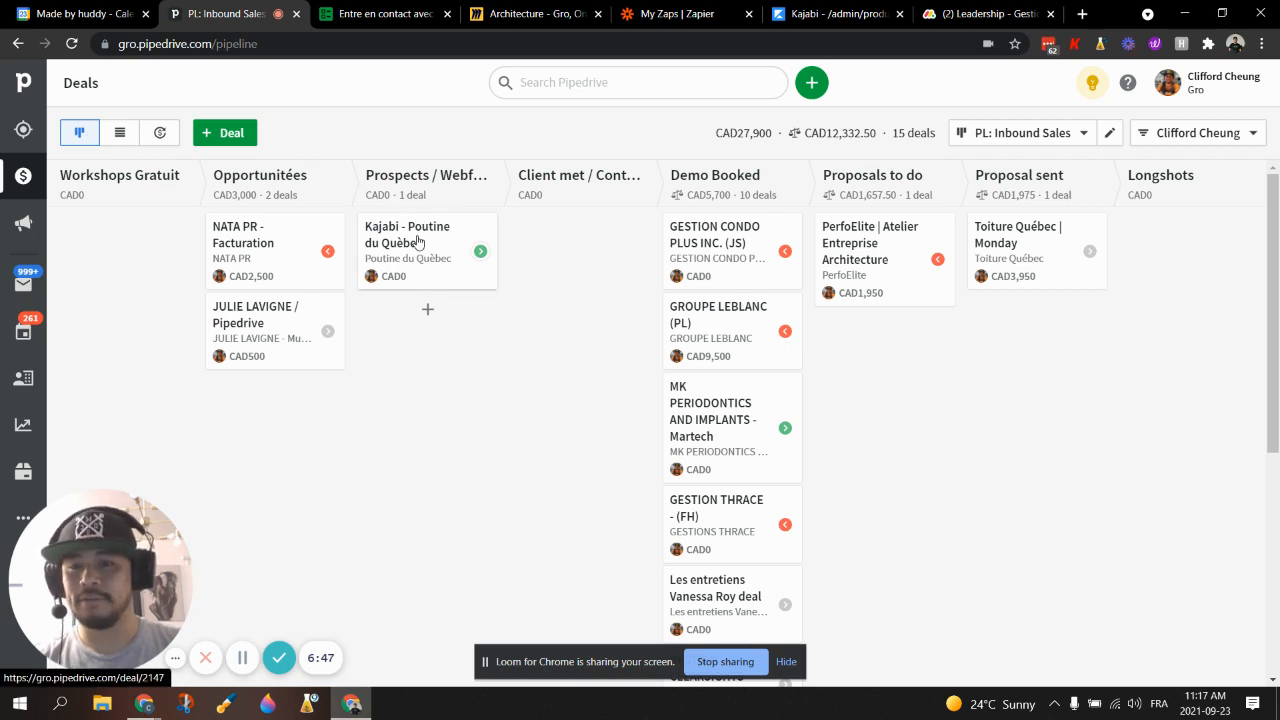
left_click(381, 253)
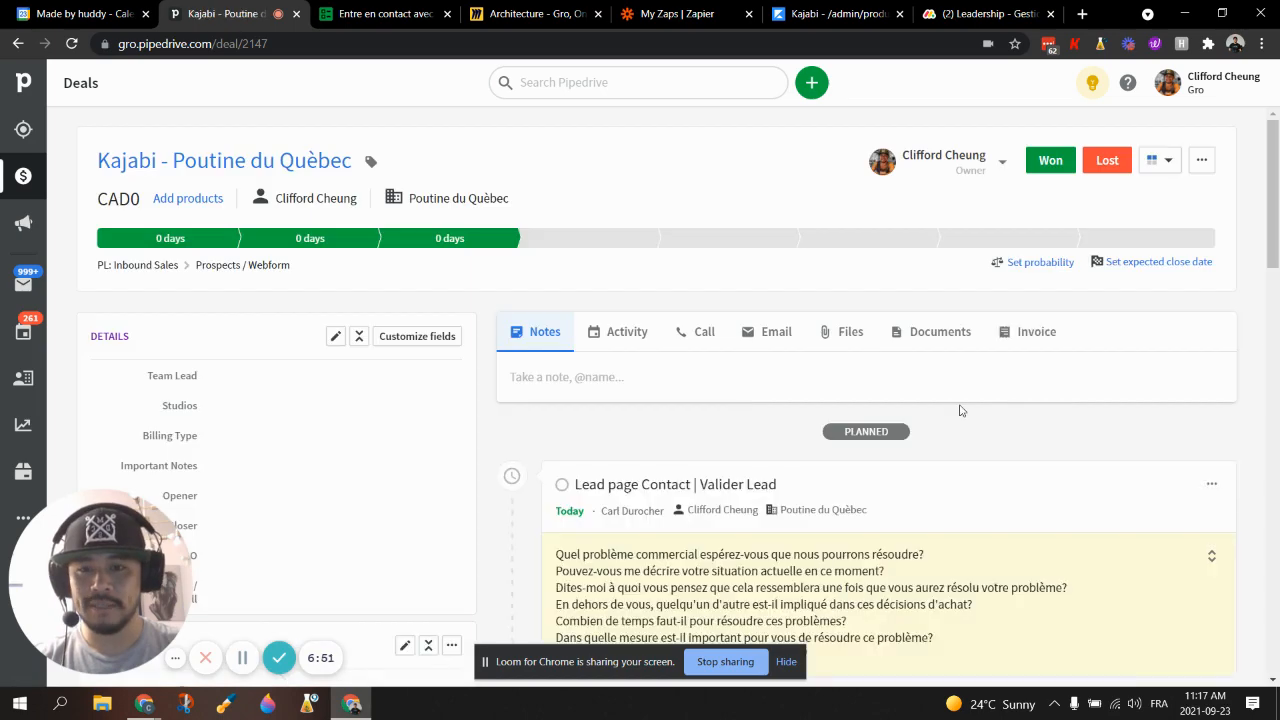
scroll(960, 409, "down", 2)
left_click(1214, 394)
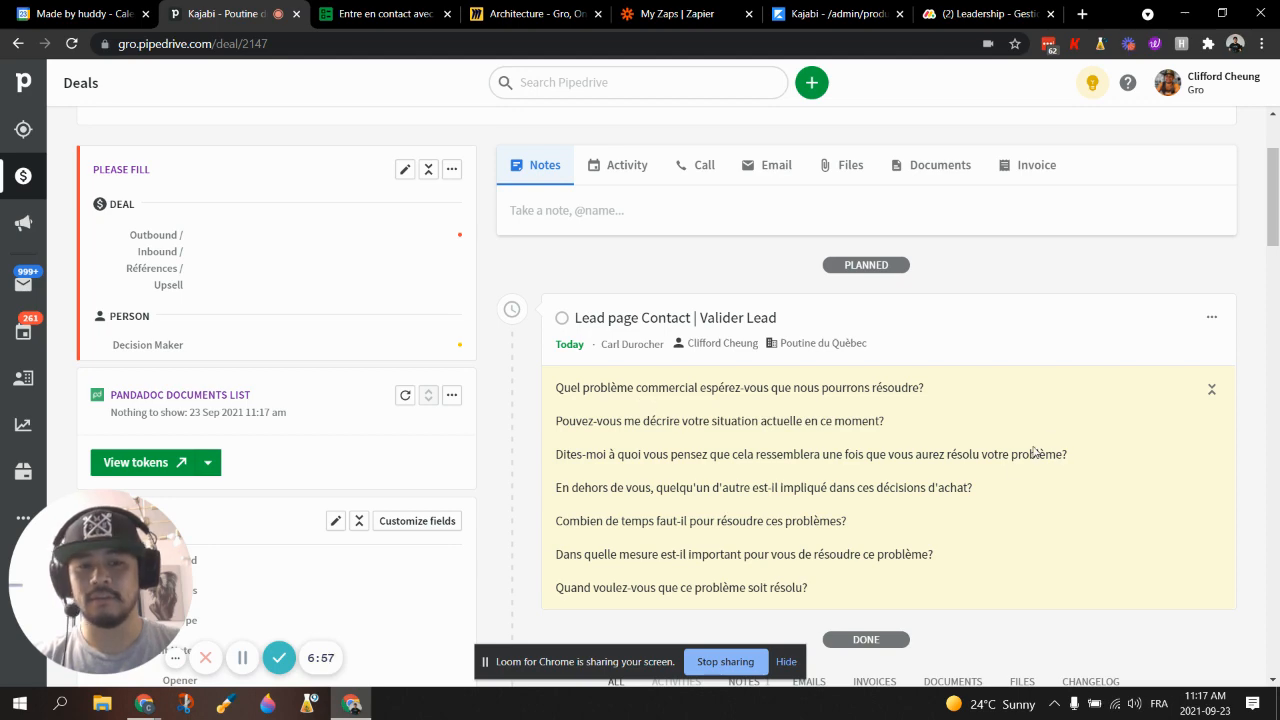
Expand the deal's "Résumé de soumission du formulaire web" note to review the submitted answers, and collapse the Please Fill section
scroll(1008, 460, "down", 2)
scroll(1008, 460, "down", 2)
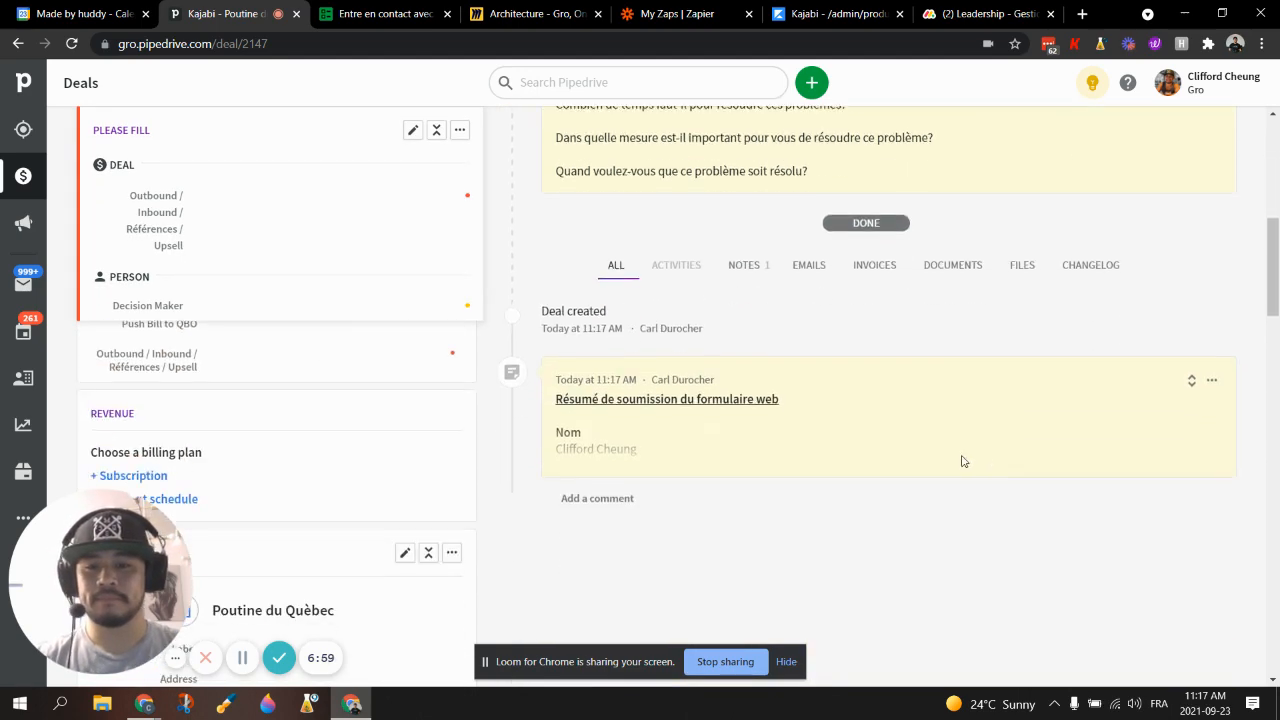
left_click(1191, 466)
scroll(1122, 420, "down", 2)
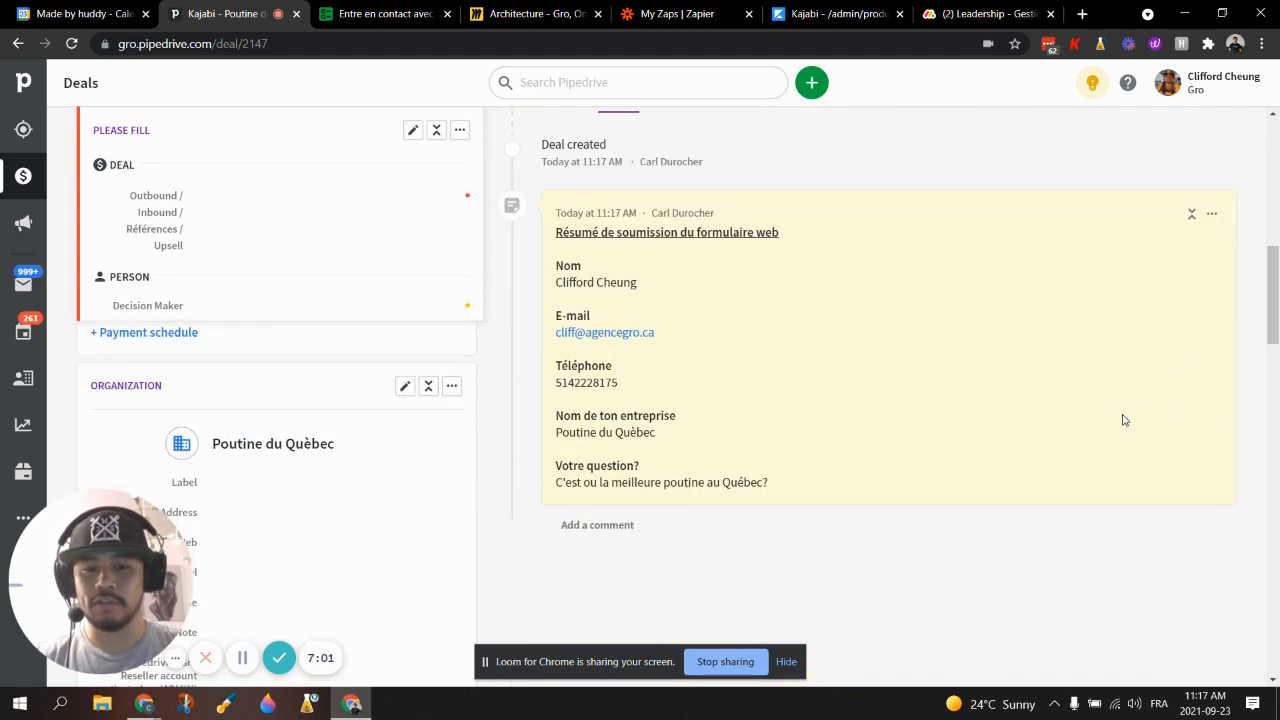
scroll(1000, 451, "up", 1)
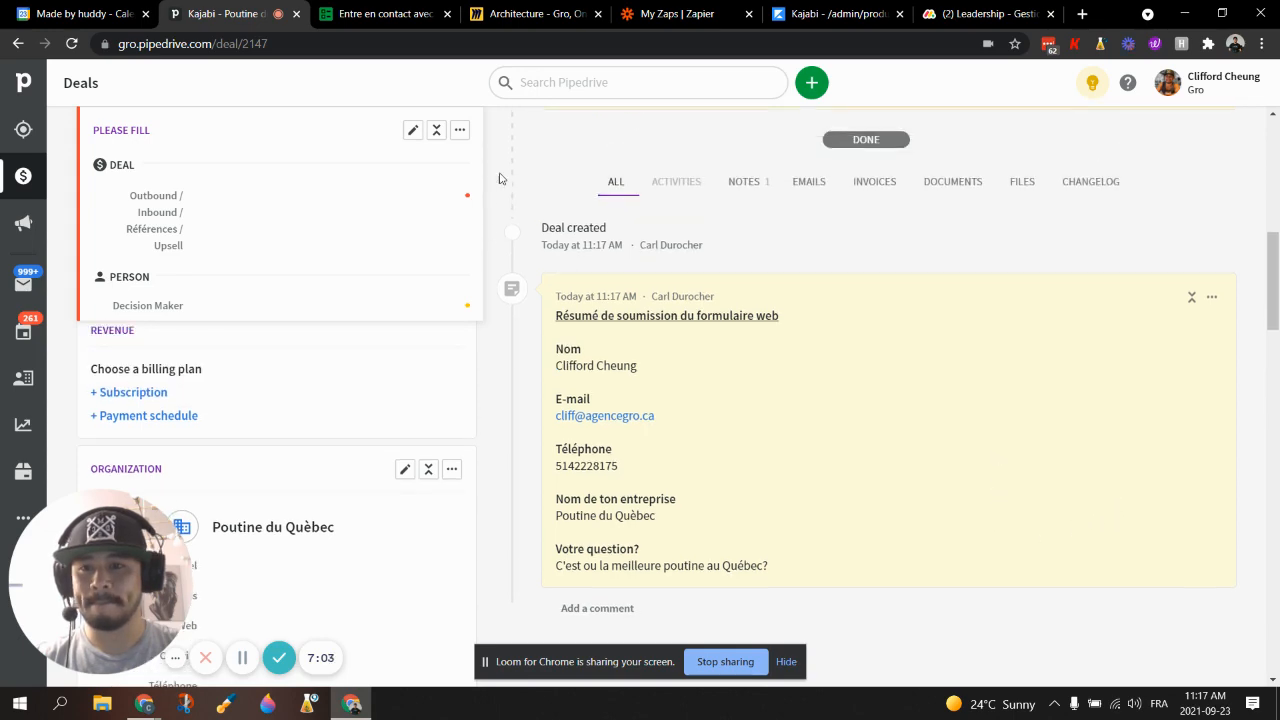
left_click(436, 130)
scroll(443, 135, "up", 8)
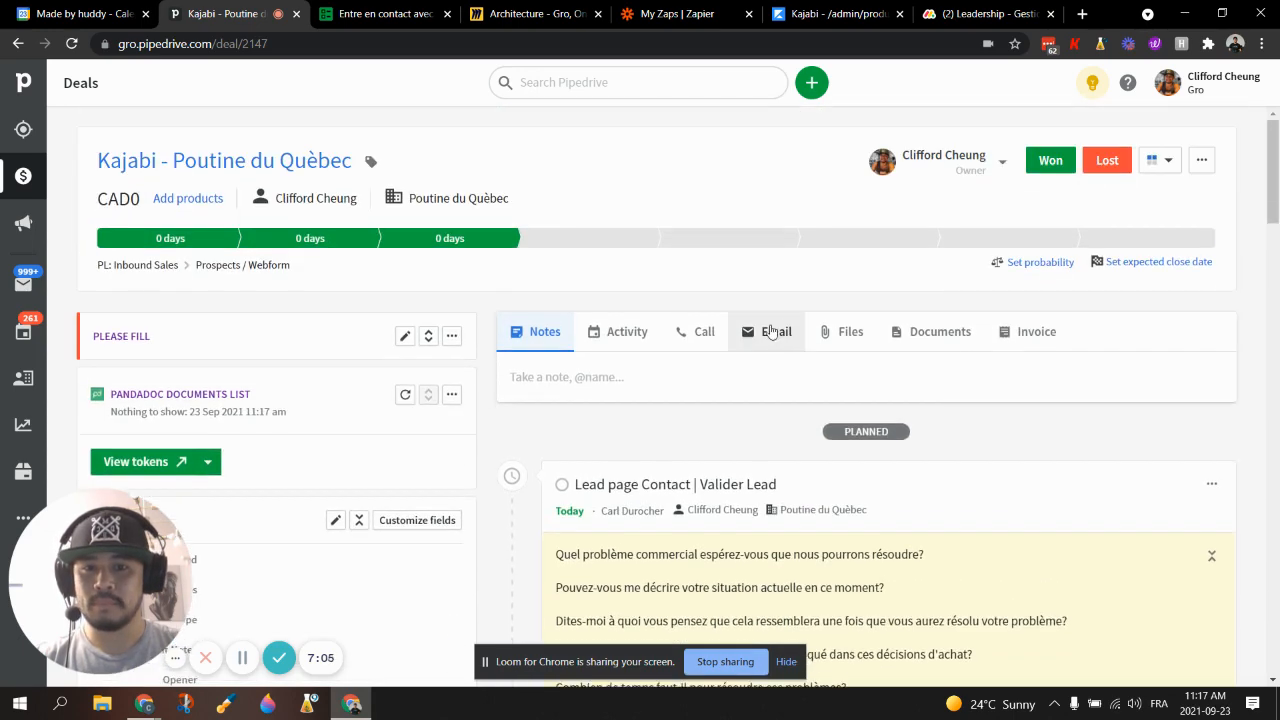
Reload the deal, recheck its planned activity and history, dismiss the notification, and collapse the Please Fill section
left_click(72, 44)
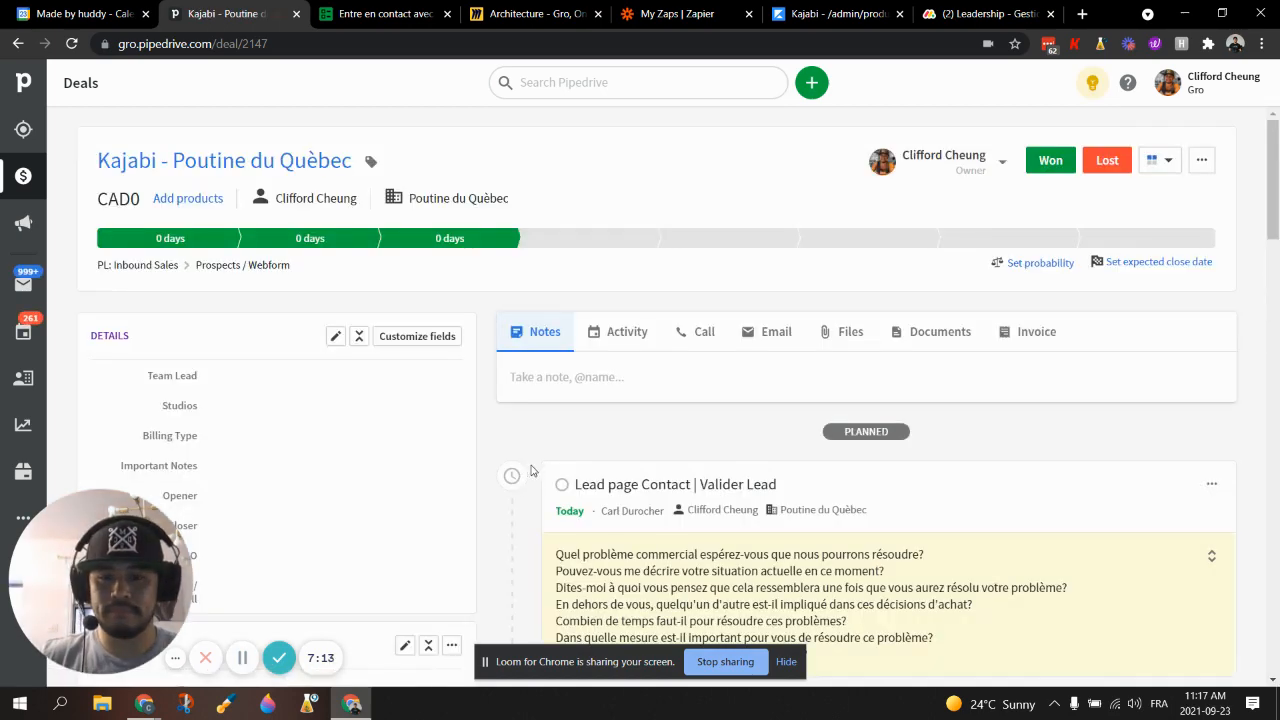
scroll(570, 434, "down", 7)
scroll(514, 471, "up", 3)
scroll(522, 467, "down", 2)
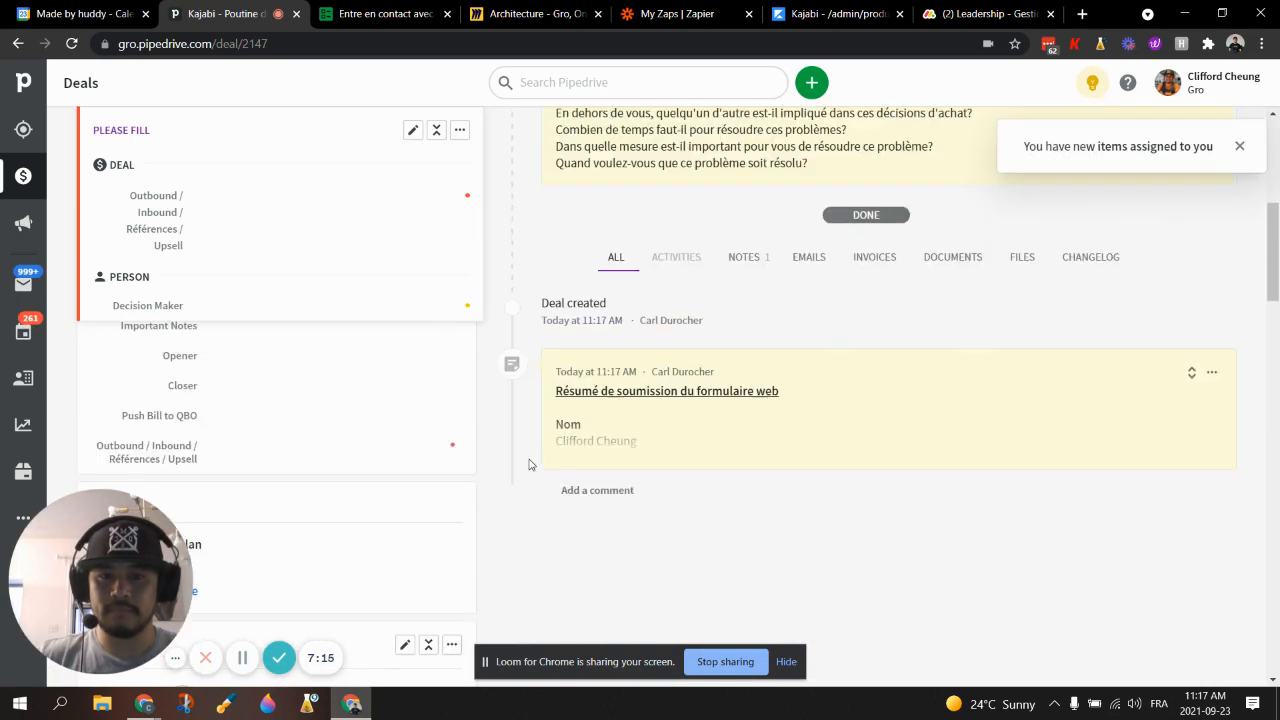
scroll(537, 460, "up", 3)
left_click(1240, 146)
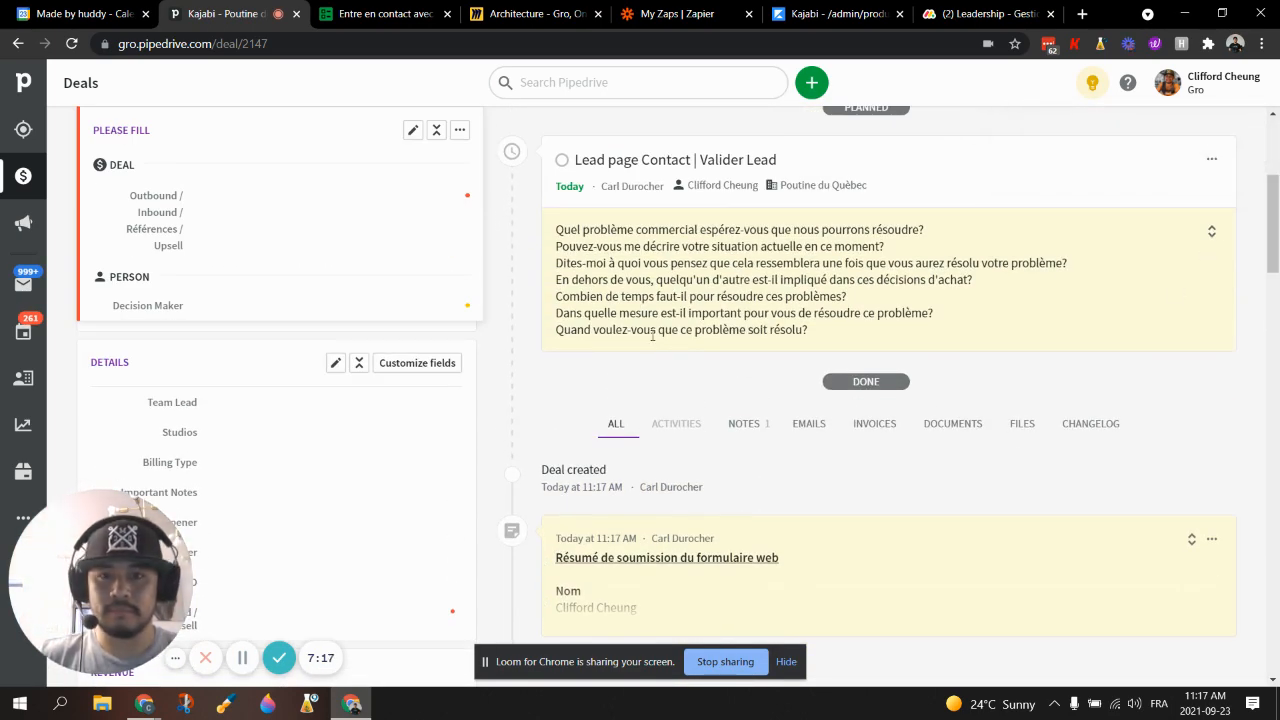
scroll(470, 285, "up", 3)
left_click(428, 261)
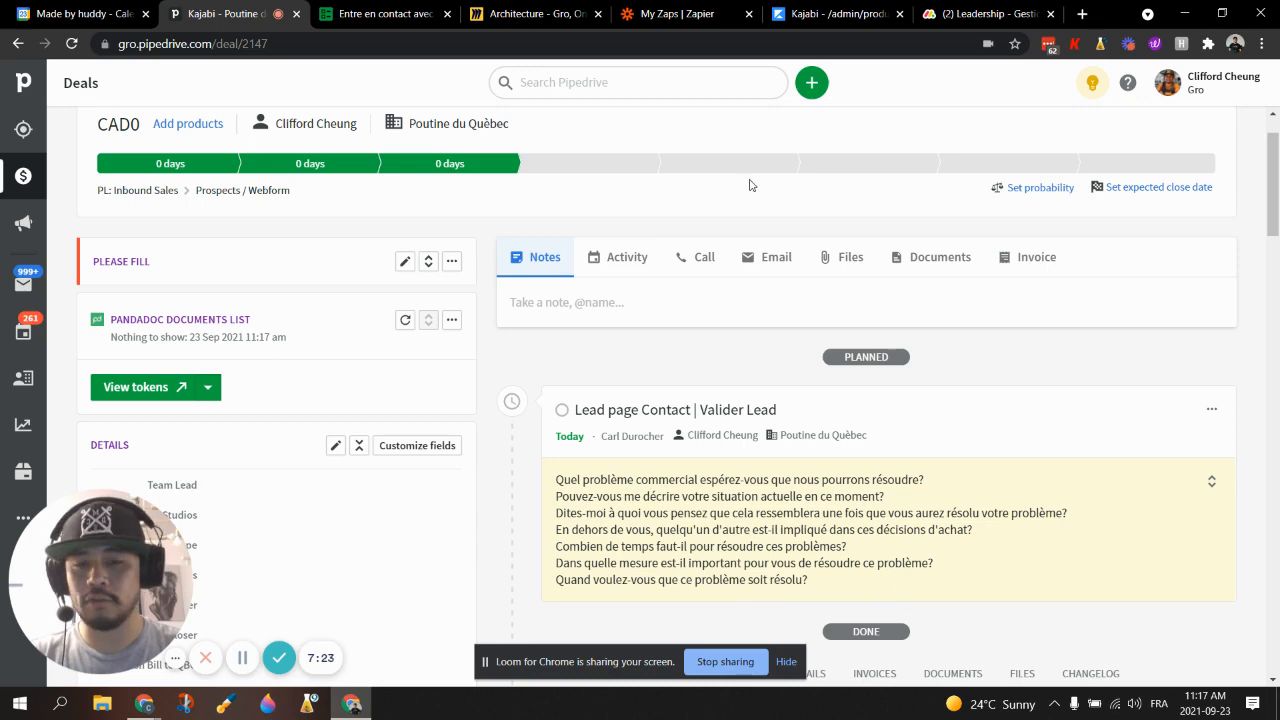
Check the mail inbox for the new web form deal message, and view the sent mail
left_click(25, 284)
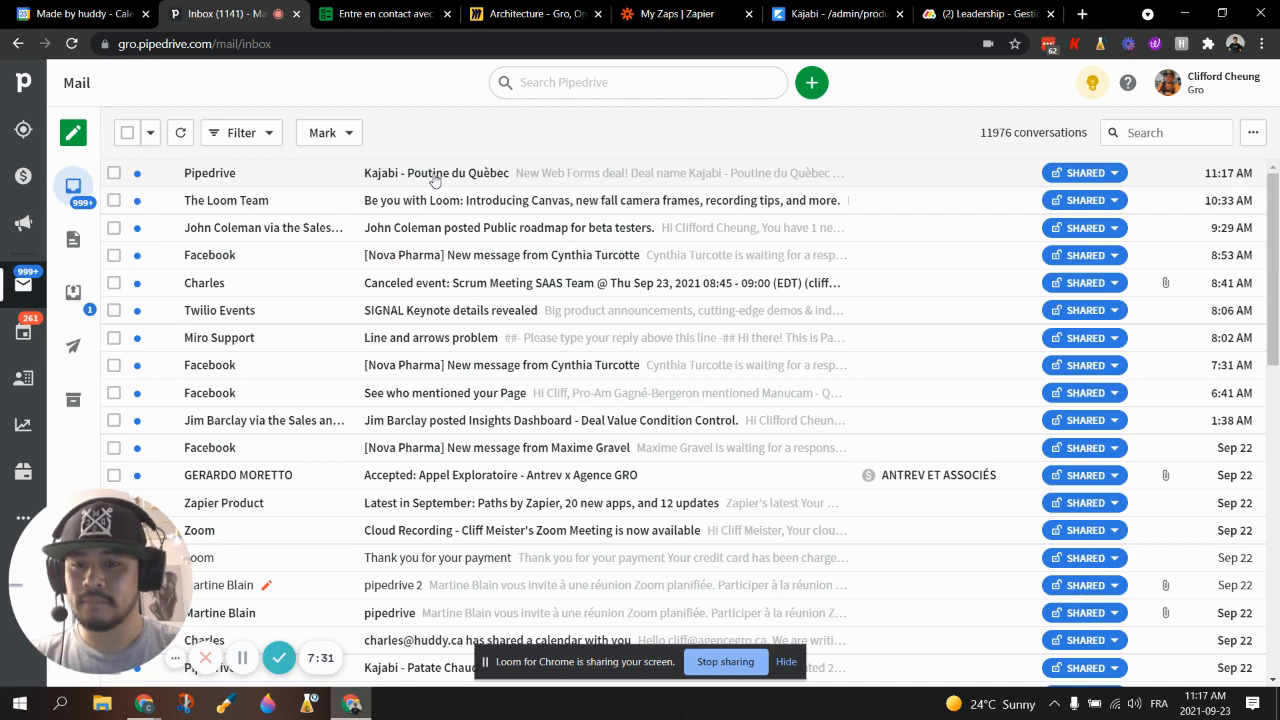
scroll(447, 270, "down", 1)
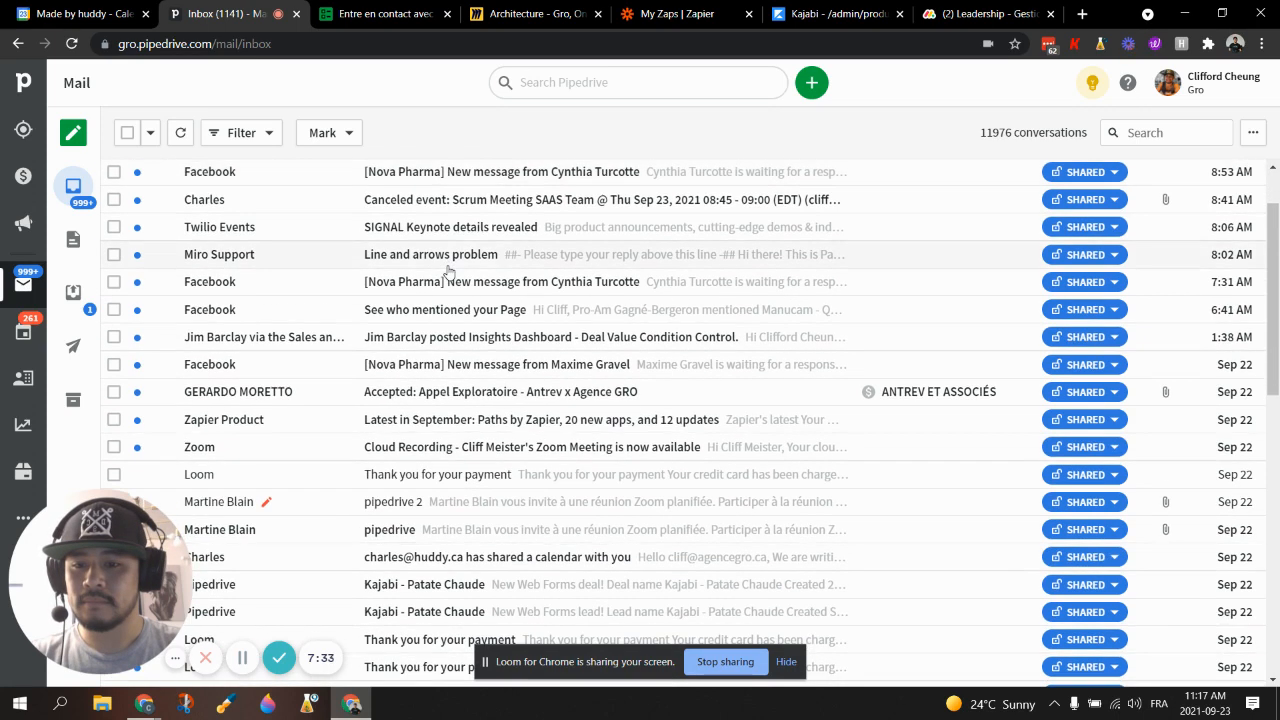
scroll(447, 270, "up", 1)
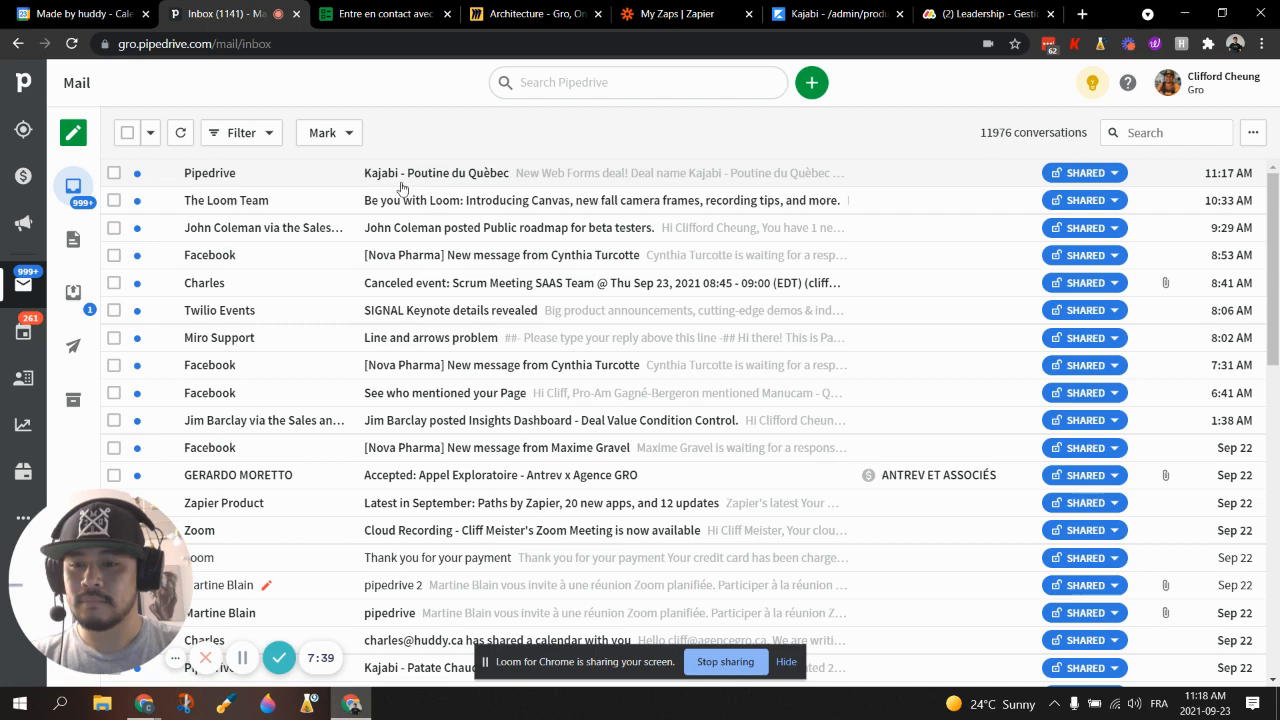
left_click(68, 348)
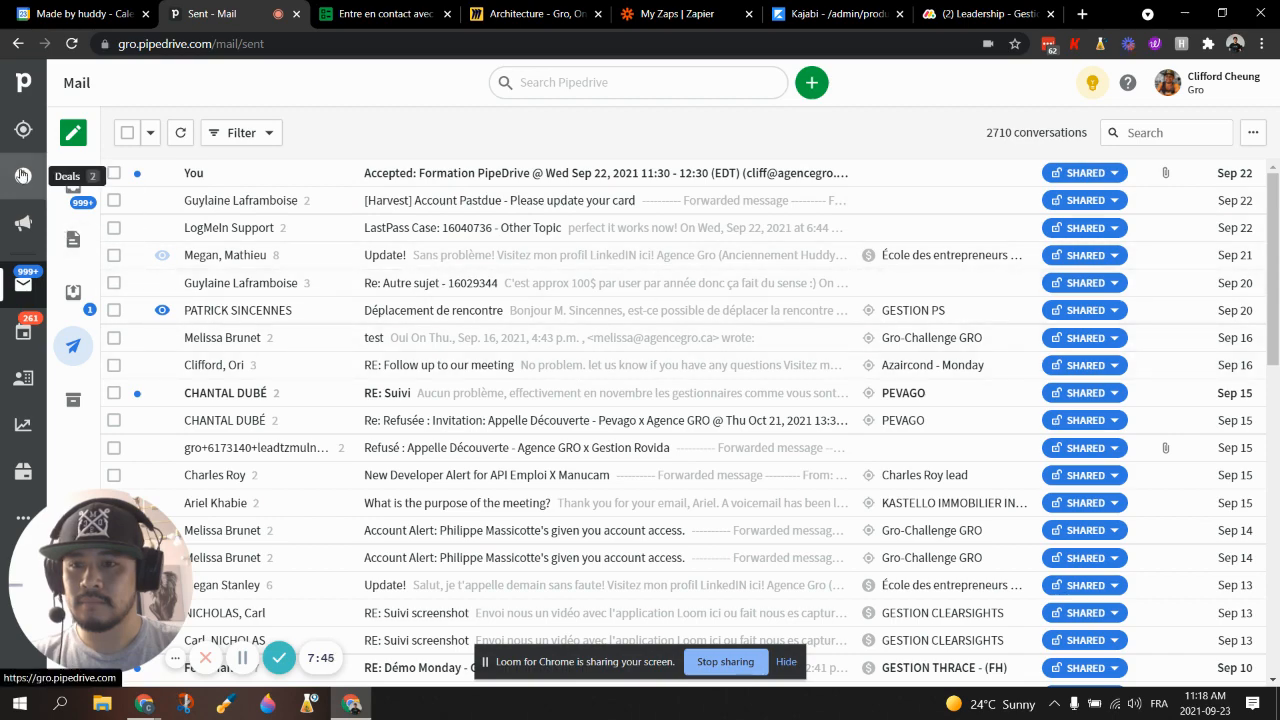
Return to the inbound pipeline, reopen the "Kajabi - Poutine du Quèbec" deal, and review its planned activity and history
left_click(24, 176)
left_click(400, 250)
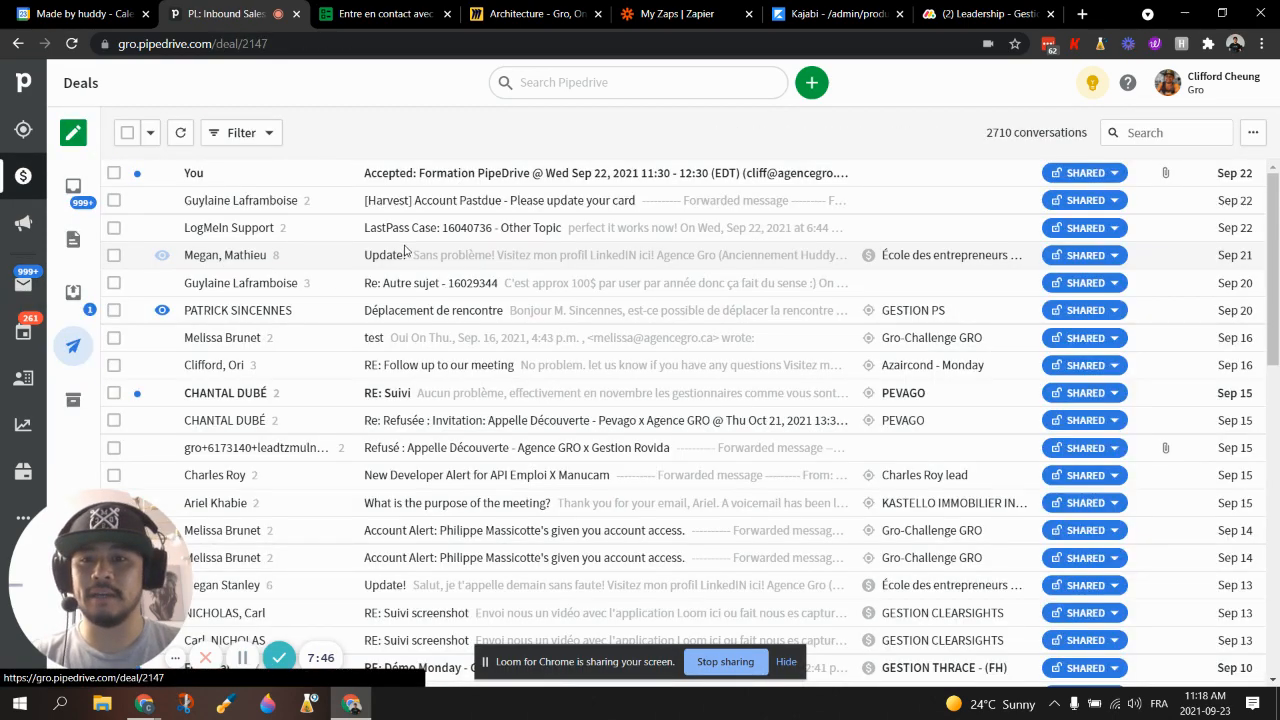
scroll(1172, 534, "down", 4)
scroll(1172, 534, "up", 5)
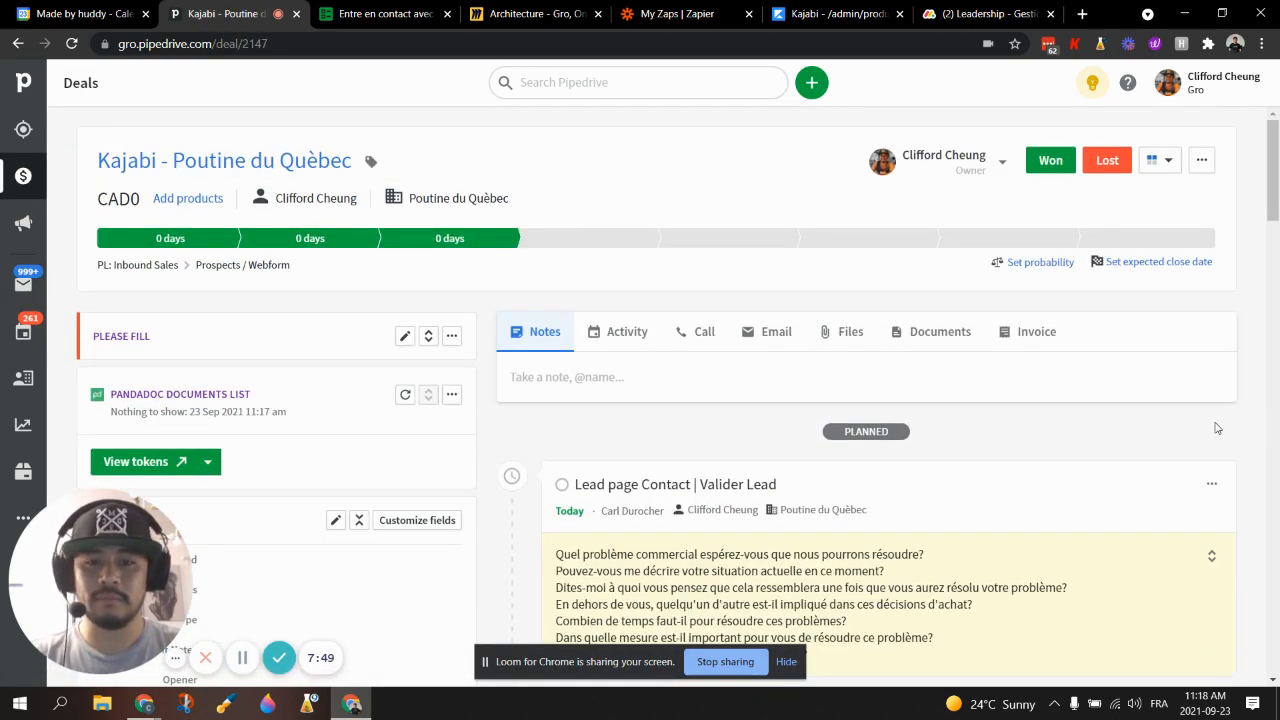
scroll(1255, 396, "down", 1)
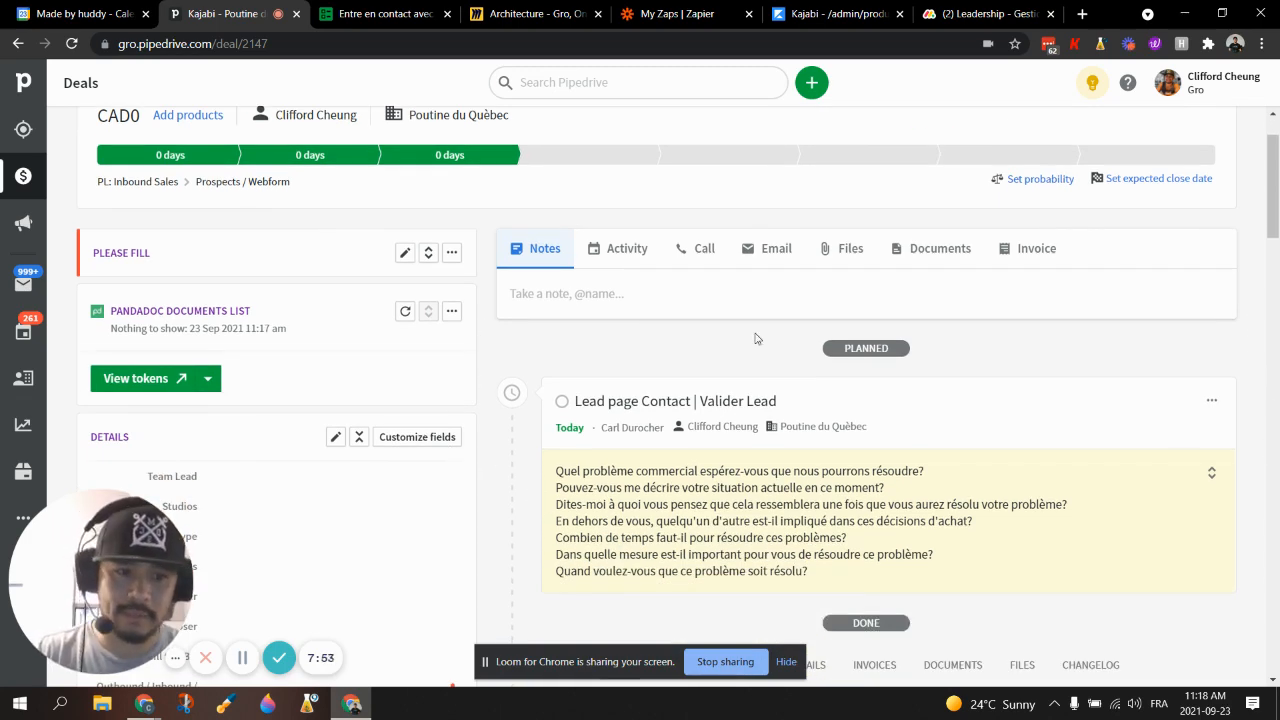
scroll(1000, 540, "down", 4)
scroll(1222, 531, "up", 5)
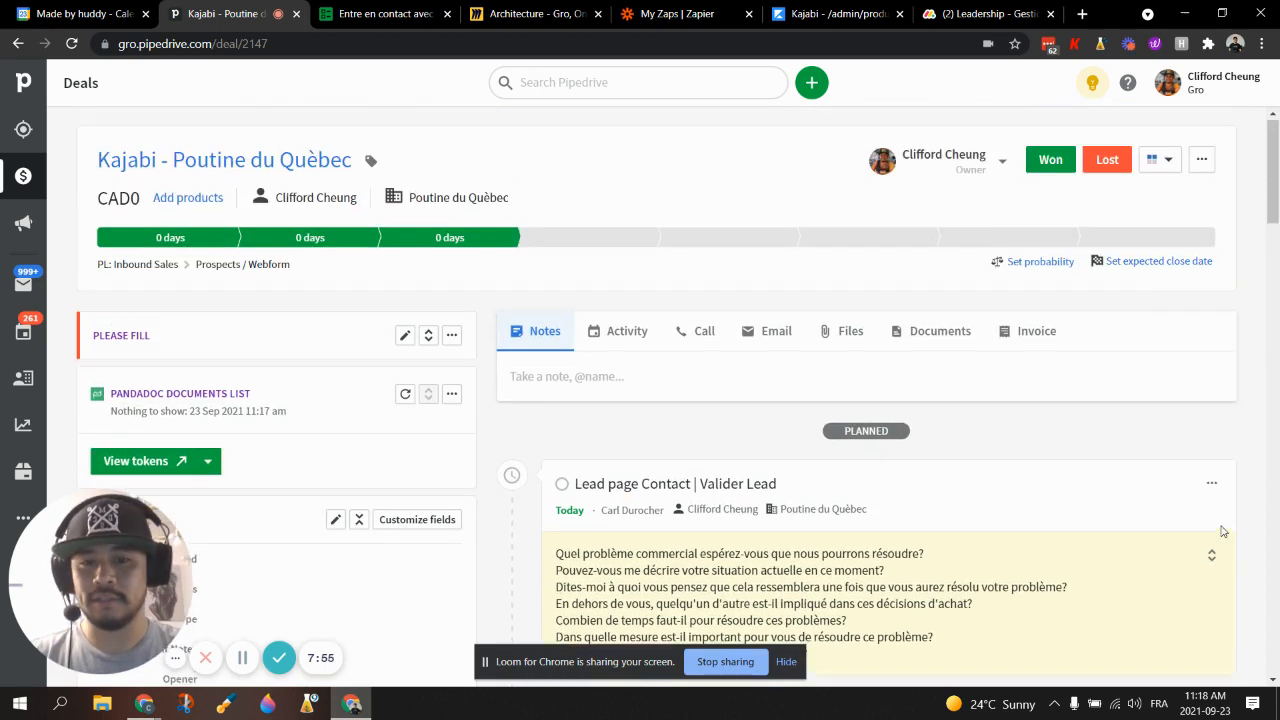